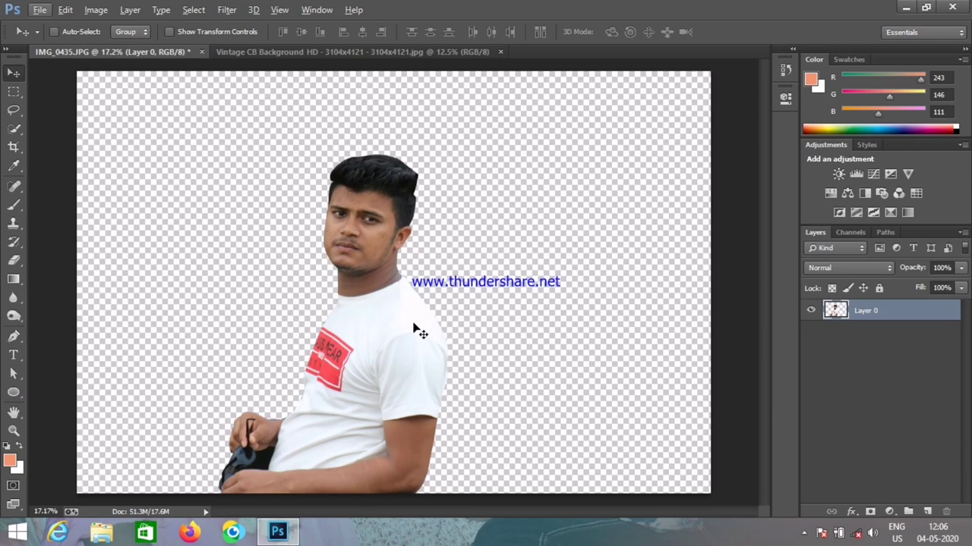
Step: Clear the Crop tool's preset width and height ratio values for free proportions
scroll(416, 328, "down", 1)
scroll(417, 328, "down", 1)
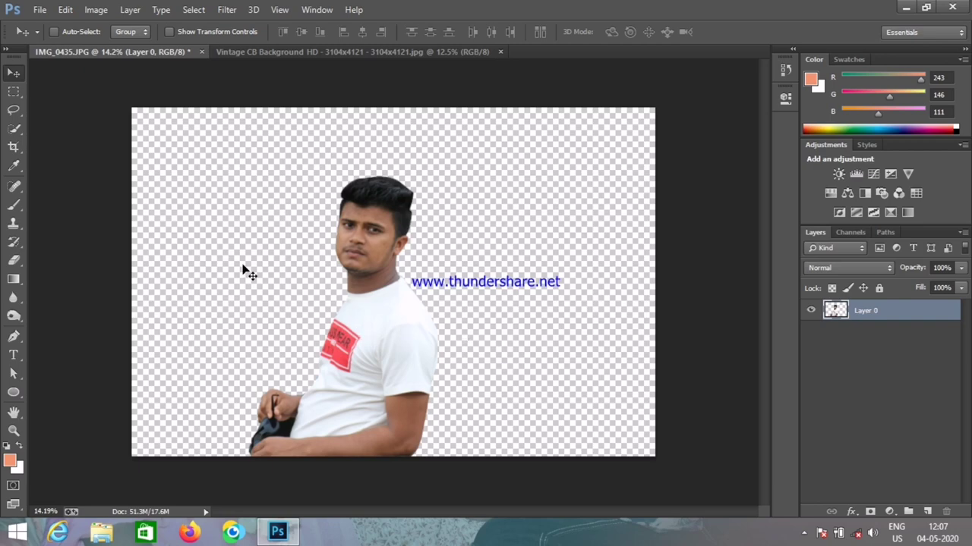
left_click(13, 147)
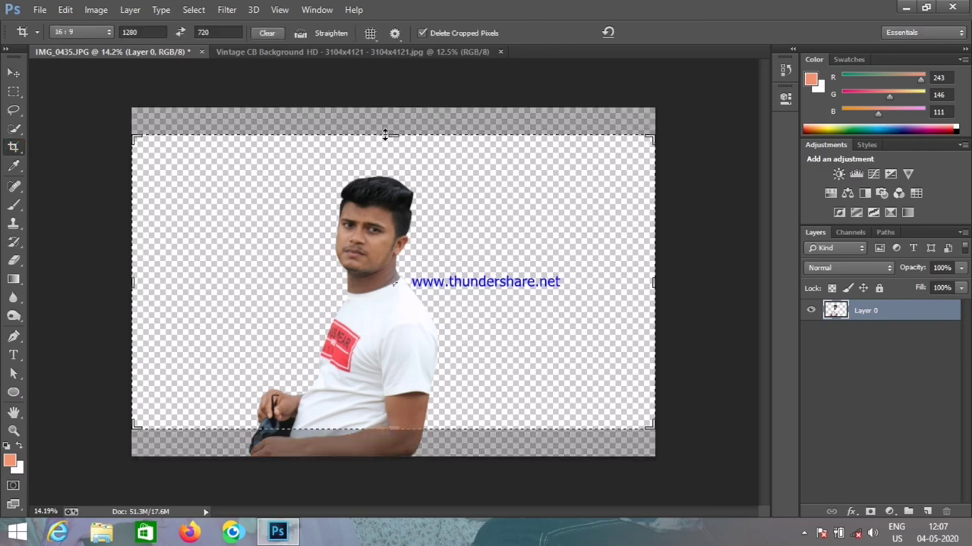
double_click(145, 32)
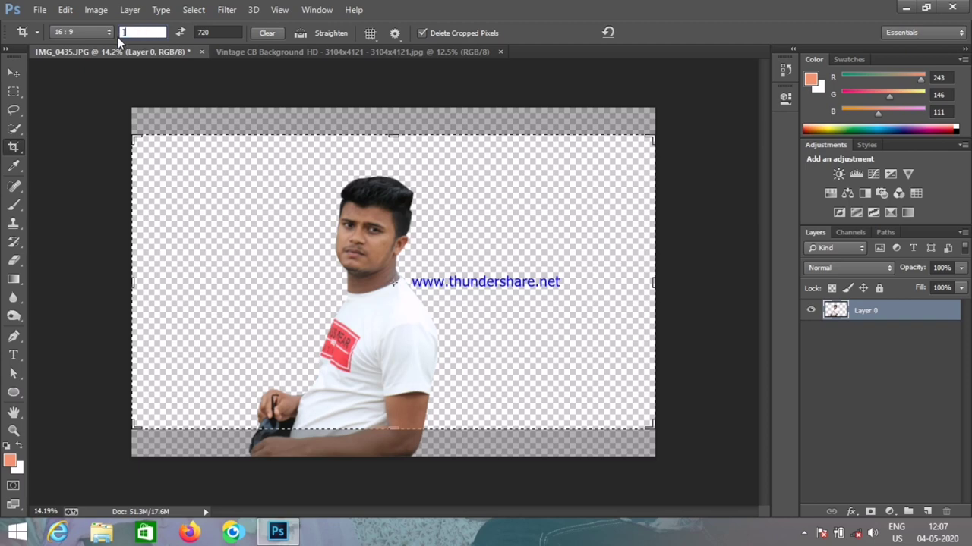
left_click(215, 32)
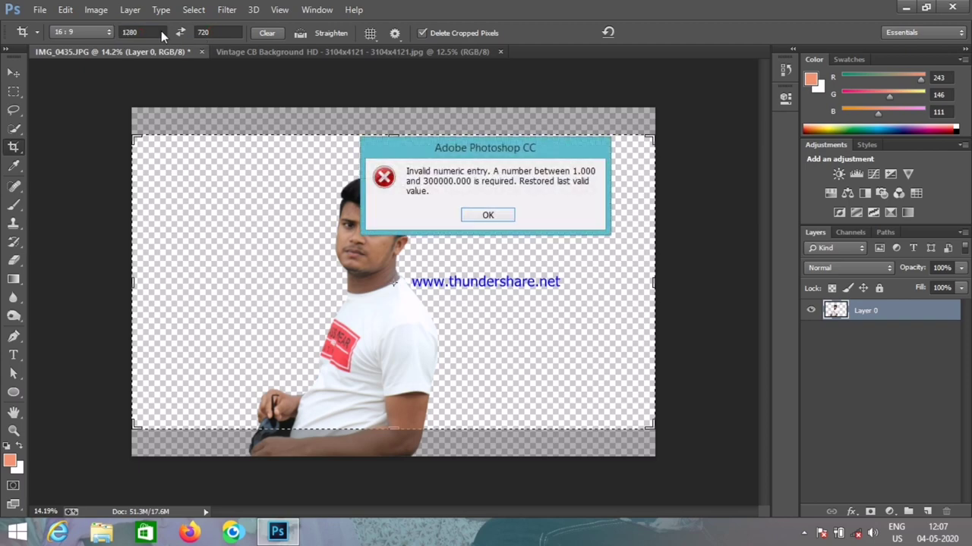
left_click(486, 216)
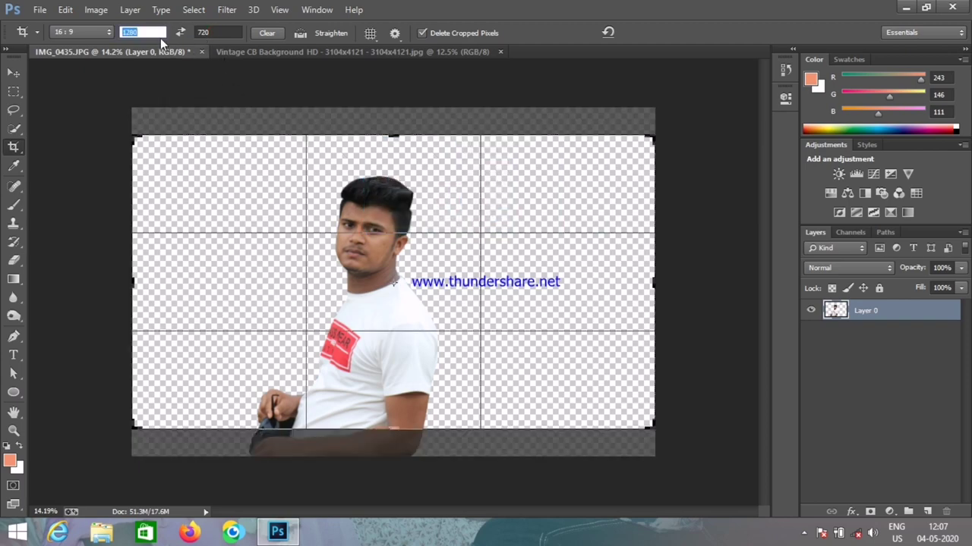
key("BackSpace")
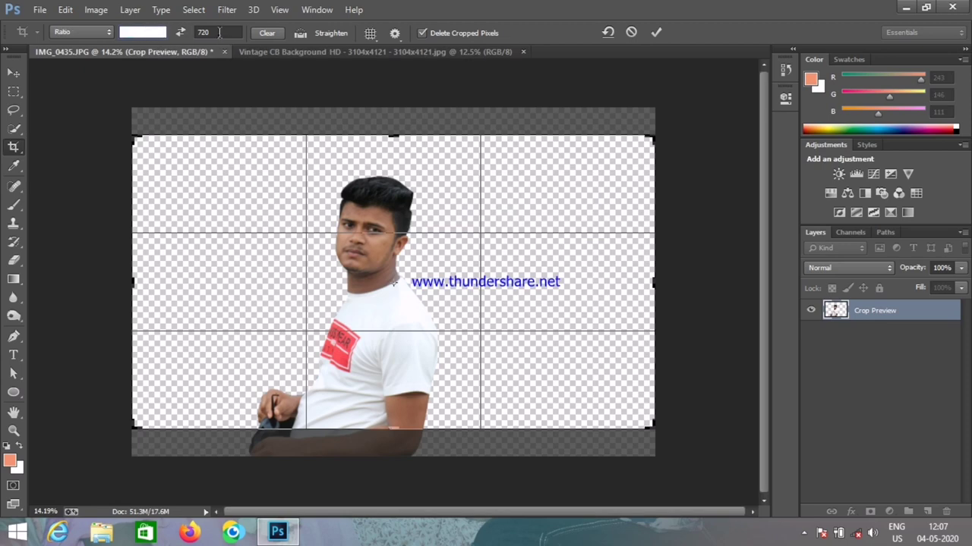
left_click_drag(219, 32, 196, 35)
key("BackSpace")
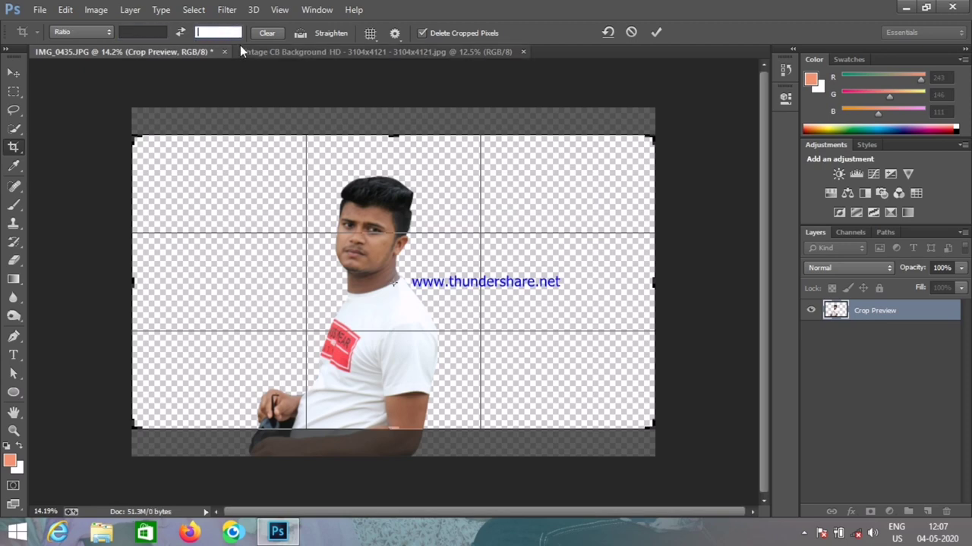
Step: Crop tightly around the man, extending above his head and down to his hands
left_click_drag(389, 136, 387, 93)
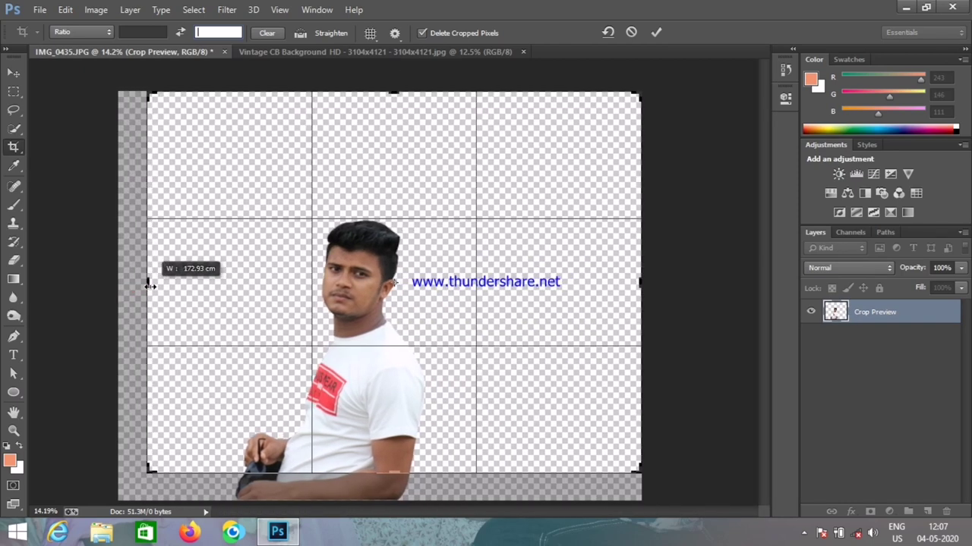
left_click_drag(136, 284, 151, 281)
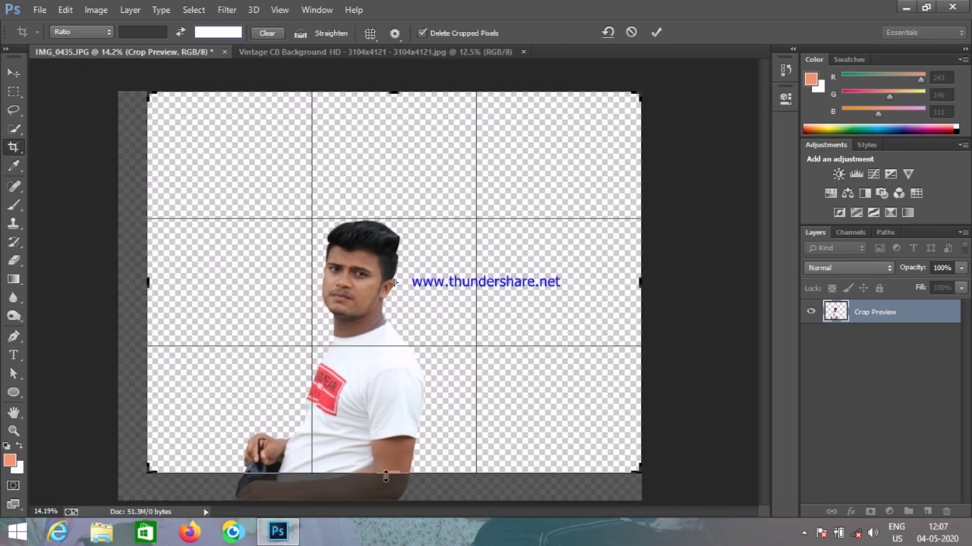
left_click_drag(386, 476, 389, 486)
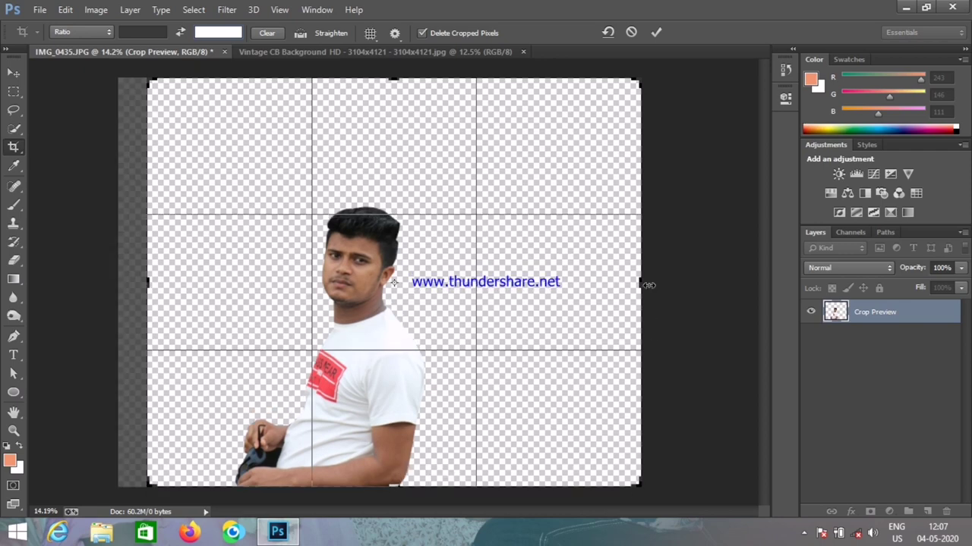
left_click_drag(649, 285, 615, 281)
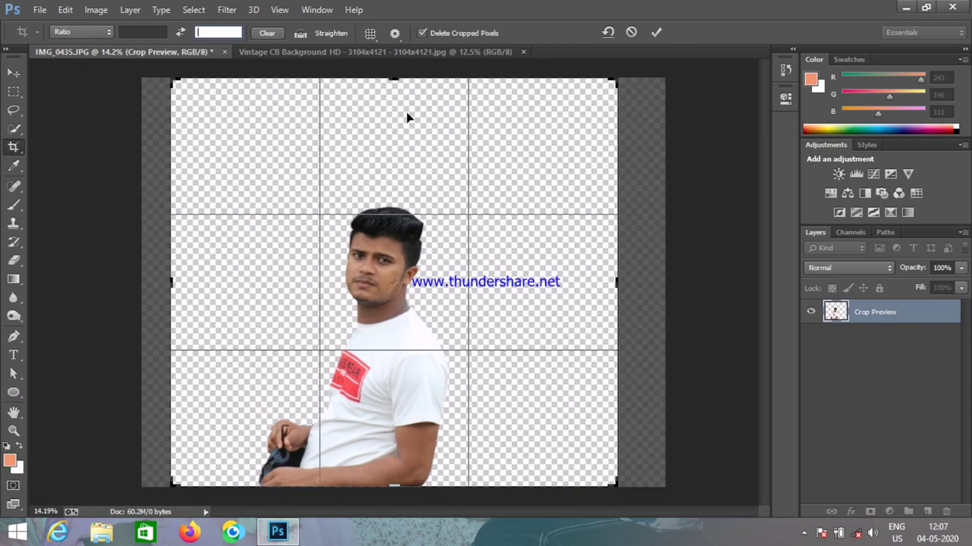
left_click_drag(395, 81, 394, 73)
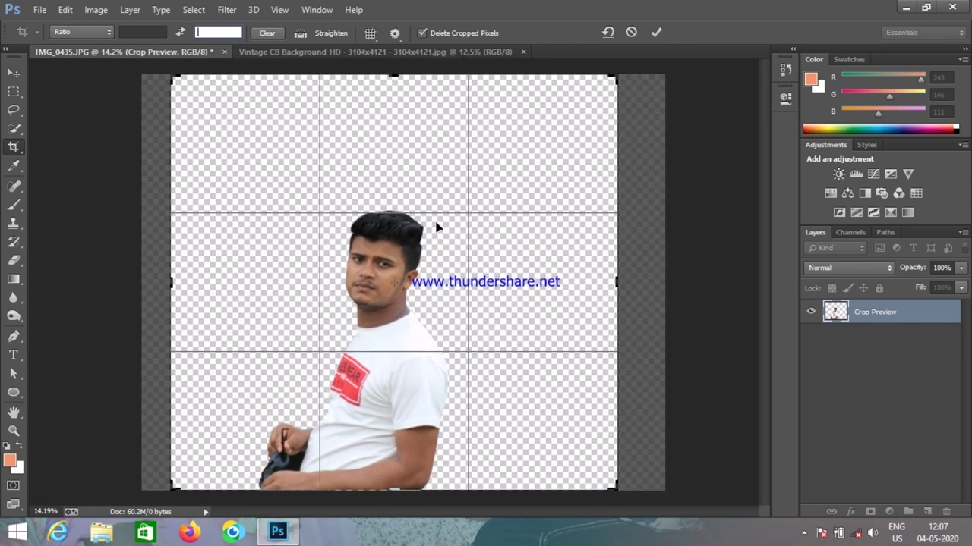
left_click(428, 238)
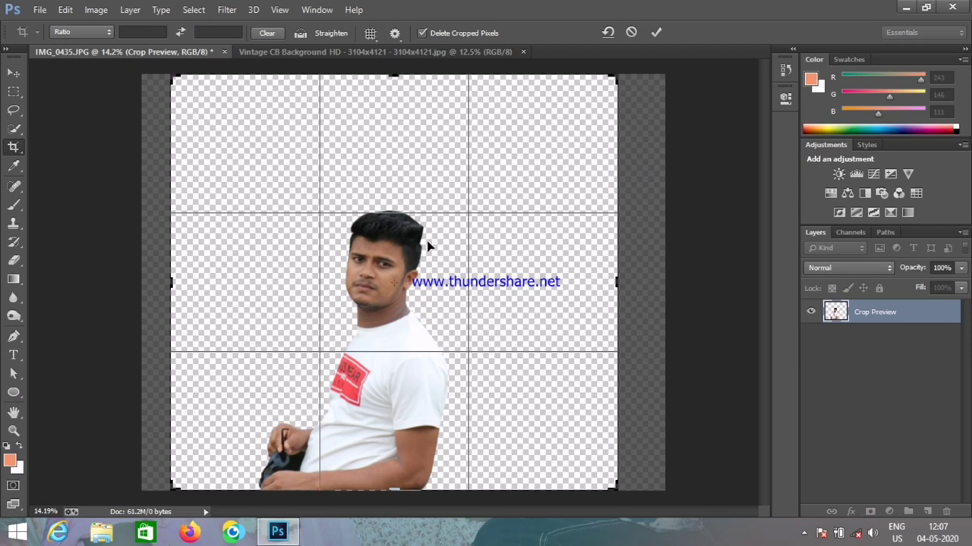
key("Return")
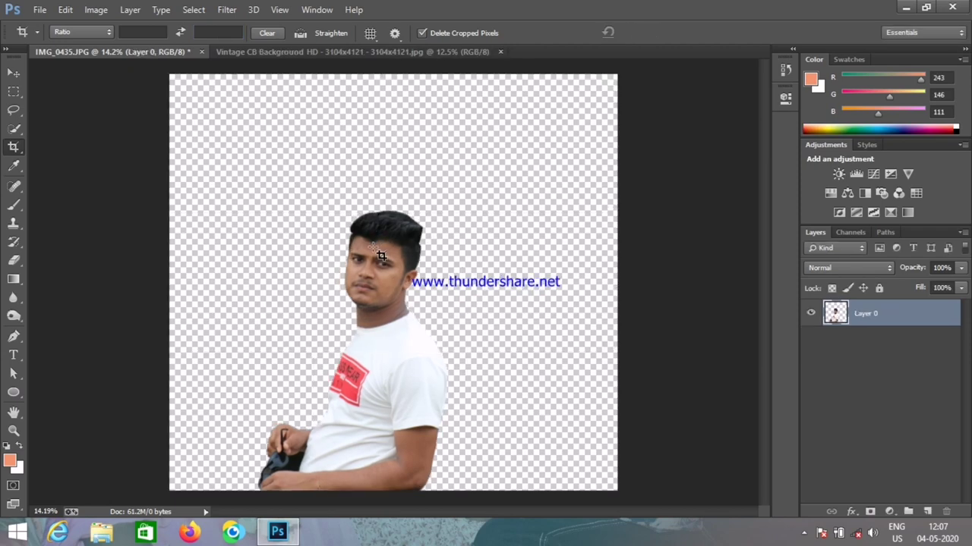
left_click(14, 75)
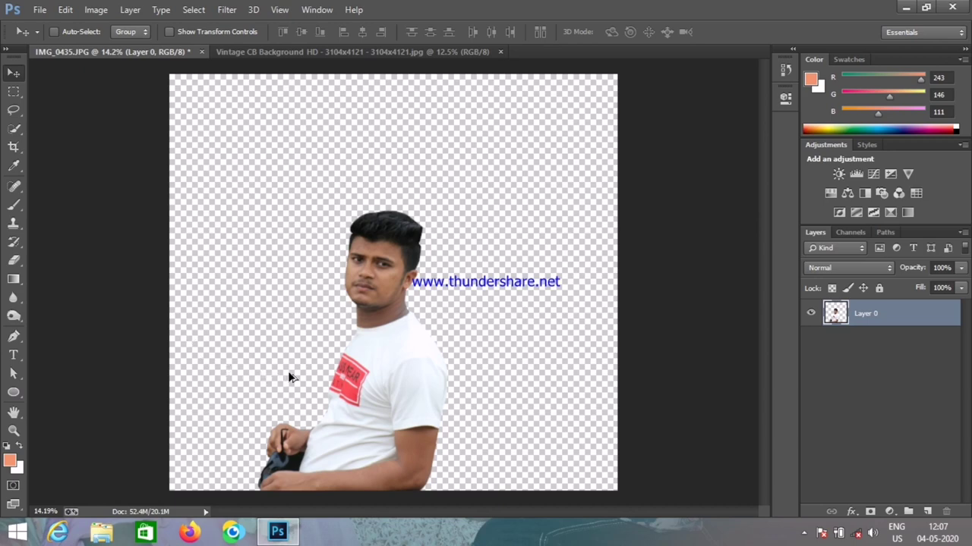
scroll(289, 372, "up", 1)
scroll(289, 372, "down", 1)
scroll(353, 315, "up", 2)
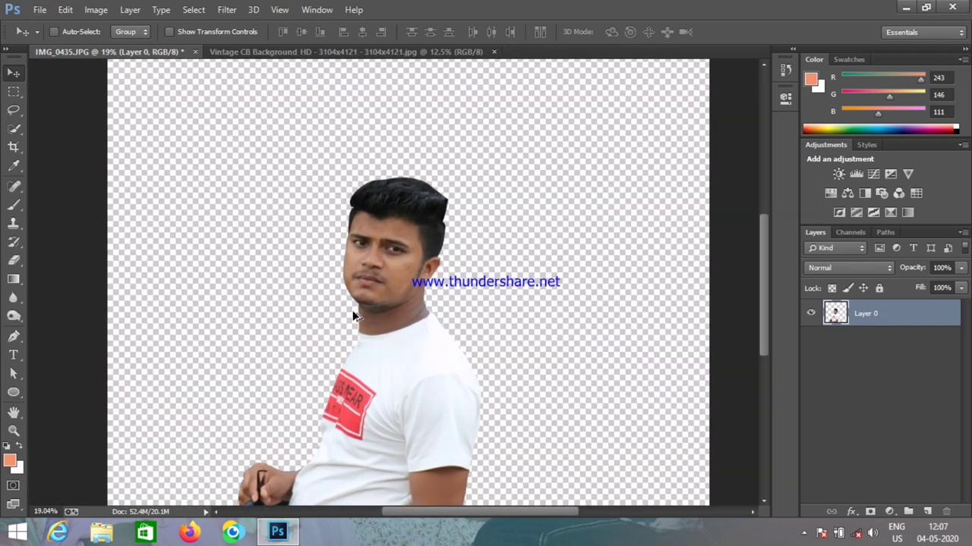
scroll(353, 315, "up", 2)
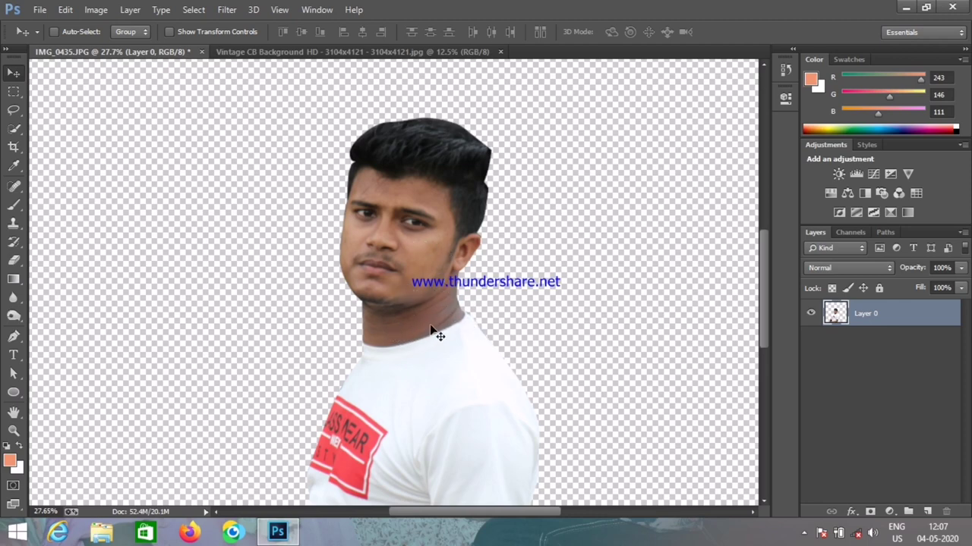
scroll(368, 311, "down", 2)
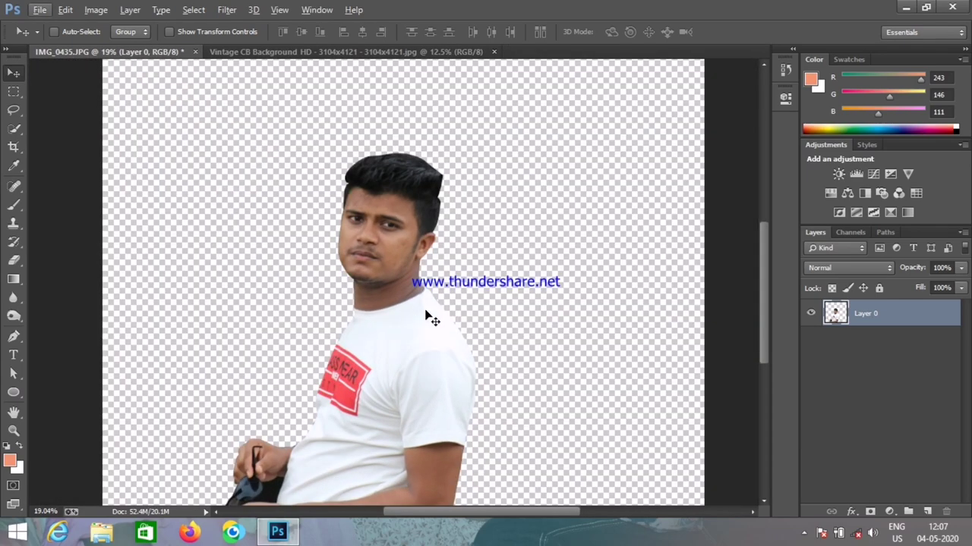
left_click(430, 326)
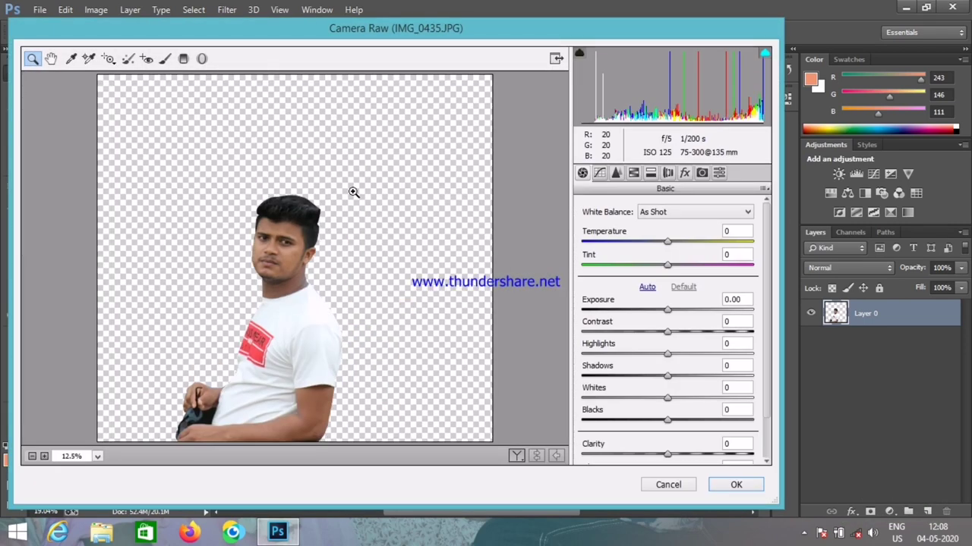
Step: In Camera Raw, zoom the preview on the man's face and raise Shadows and Blacks
left_click_drag(494, 35, 552, 37)
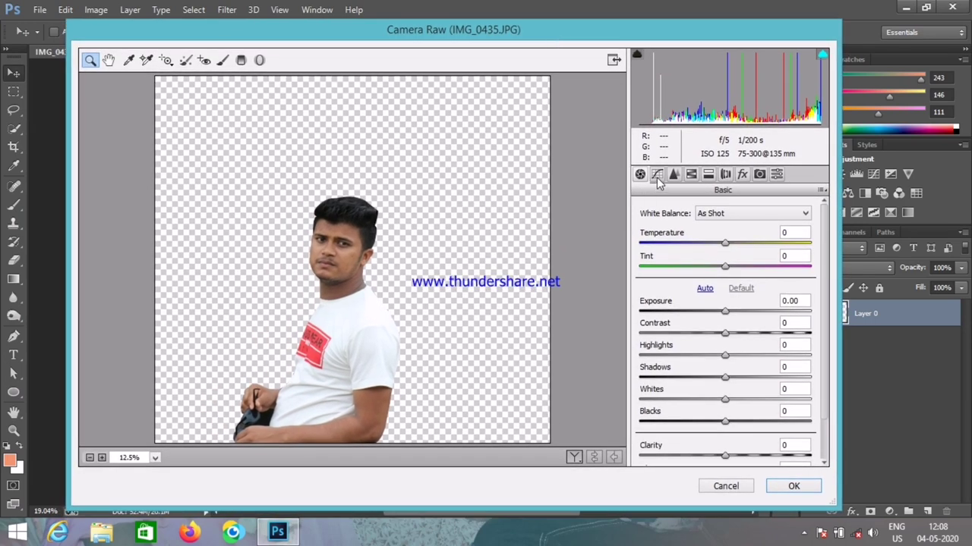
left_click(339, 298)
left_click(361, 252)
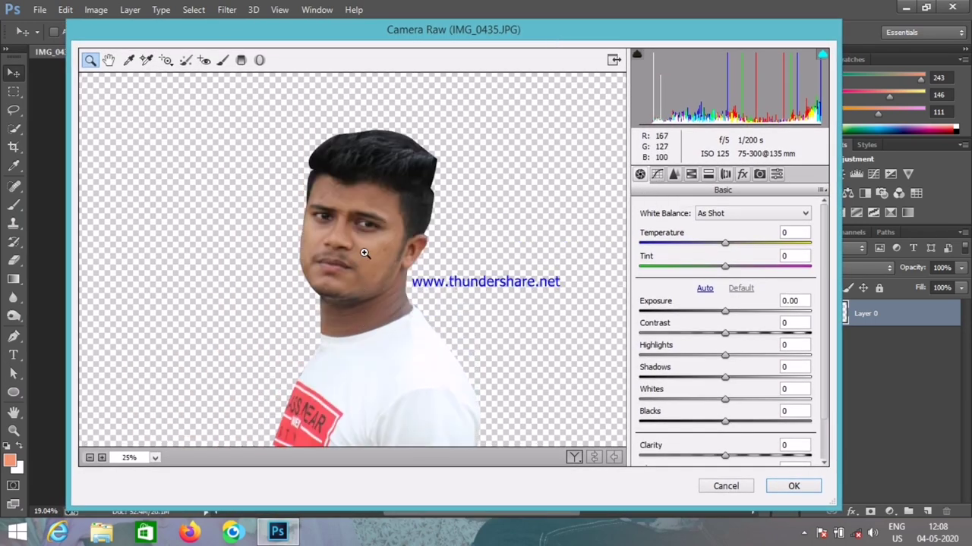
left_click(381, 287)
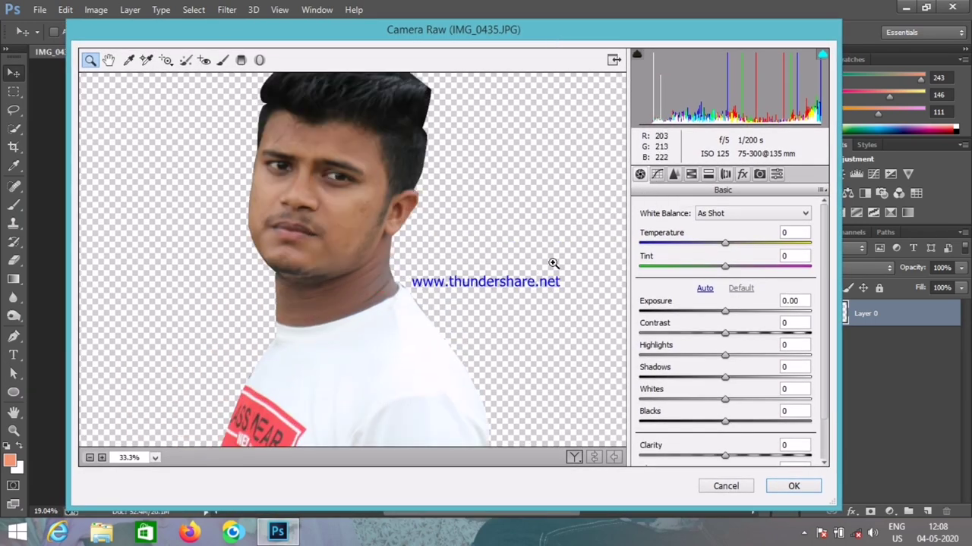
left_click(657, 176)
left_click(642, 176)
left_click_drag(735, 383, 756, 384)
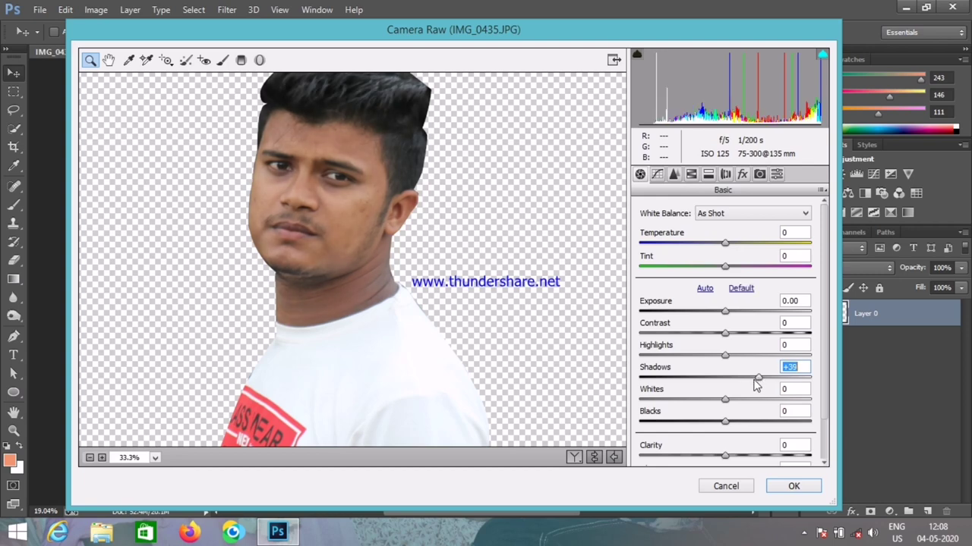
mouse_move(728, 423)
left_mouse_down()
mouse_move(755, 426)
mouse_move(742, 401)
left_mouse_up()
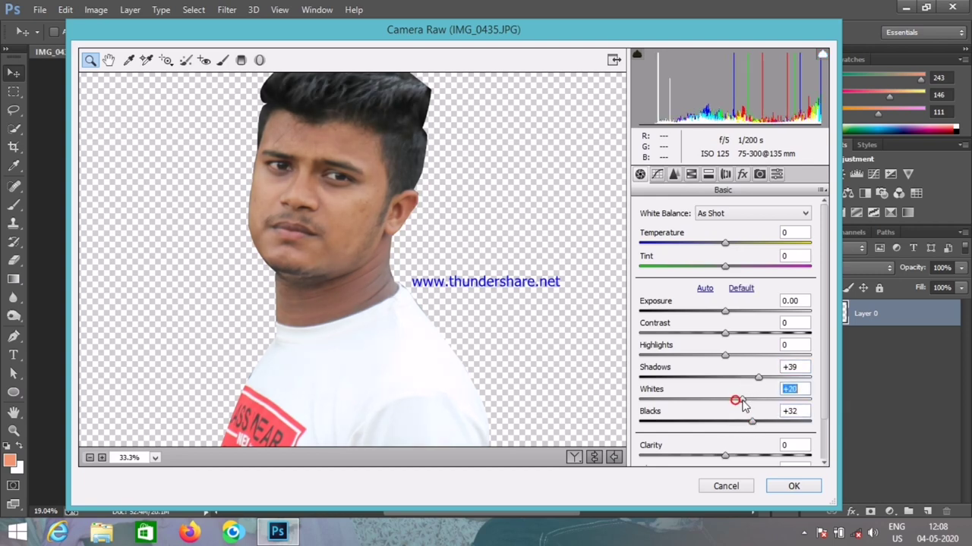
Step: Raise Tone Curve Lights and Darks to +18 and apply the Camera Raw filter
left_click(657, 176)
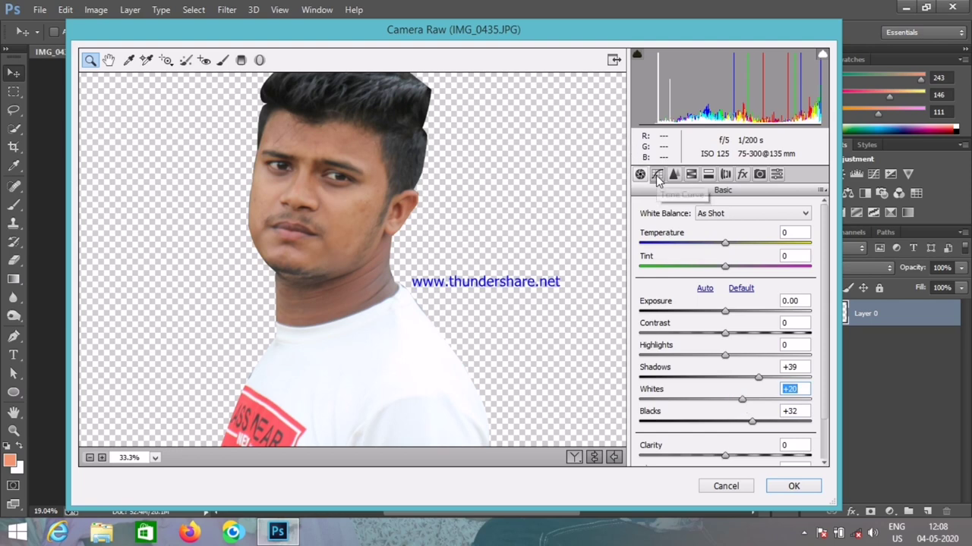
left_click(671, 210)
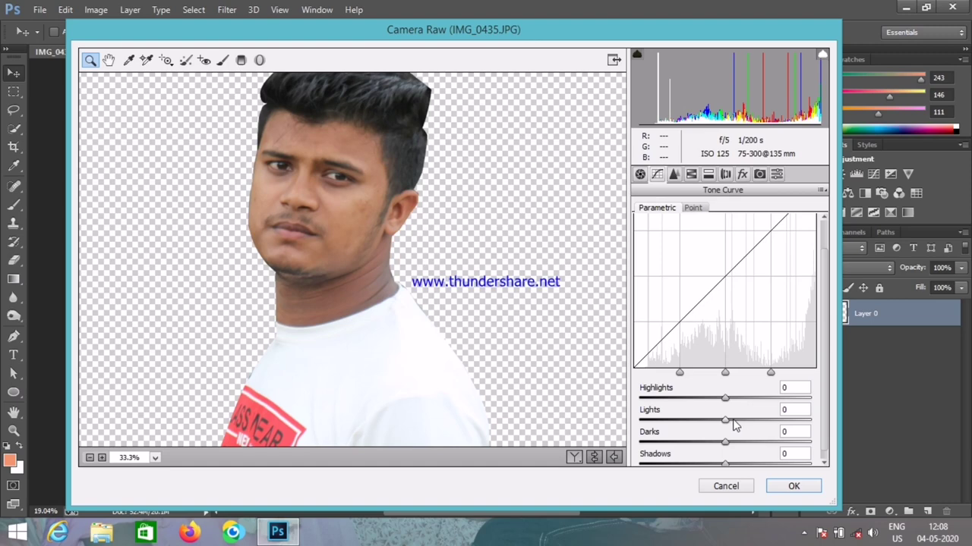
left_click_drag(733, 422, 742, 422)
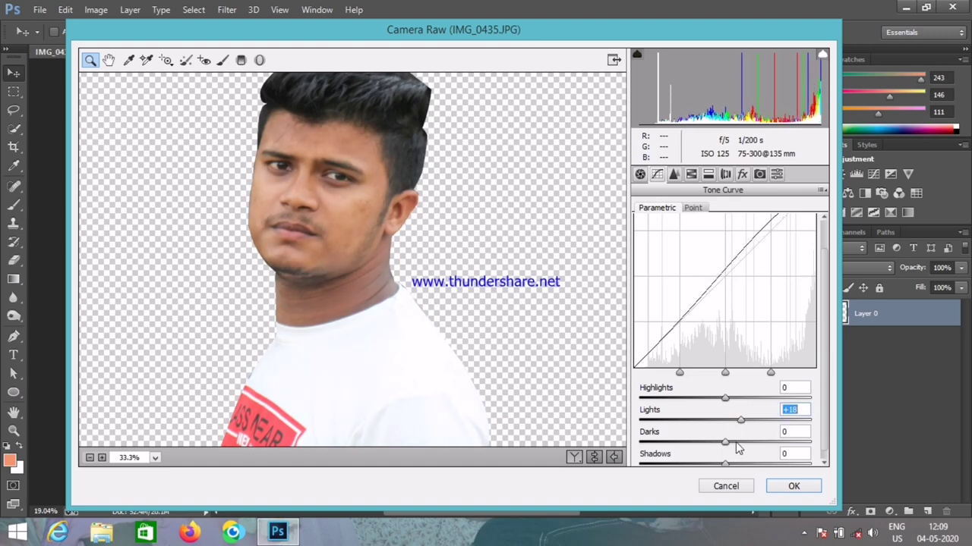
left_click_drag(736, 444, 742, 444)
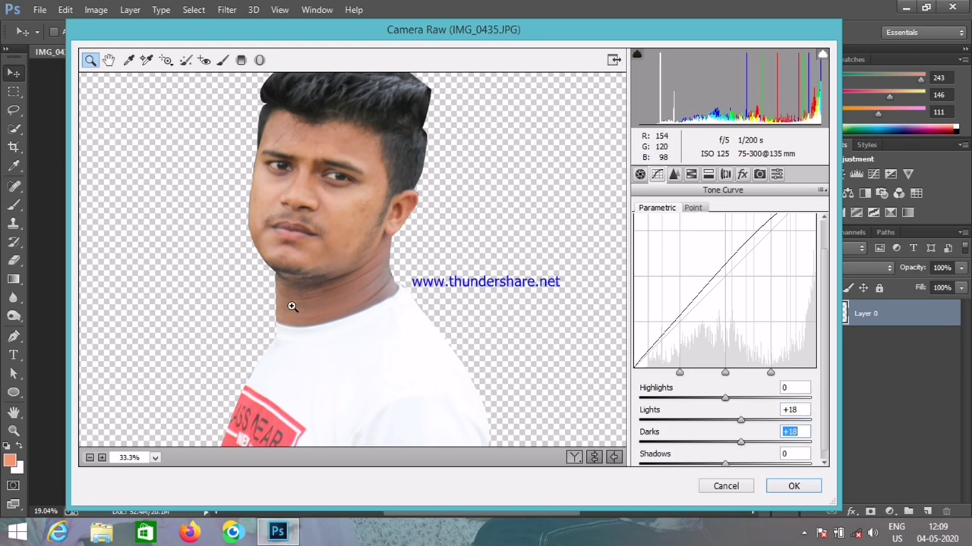
scroll(293, 303, "down", 3)
scroll(321, 278, "up", 3)
scroll(295, 215, "up", 1)
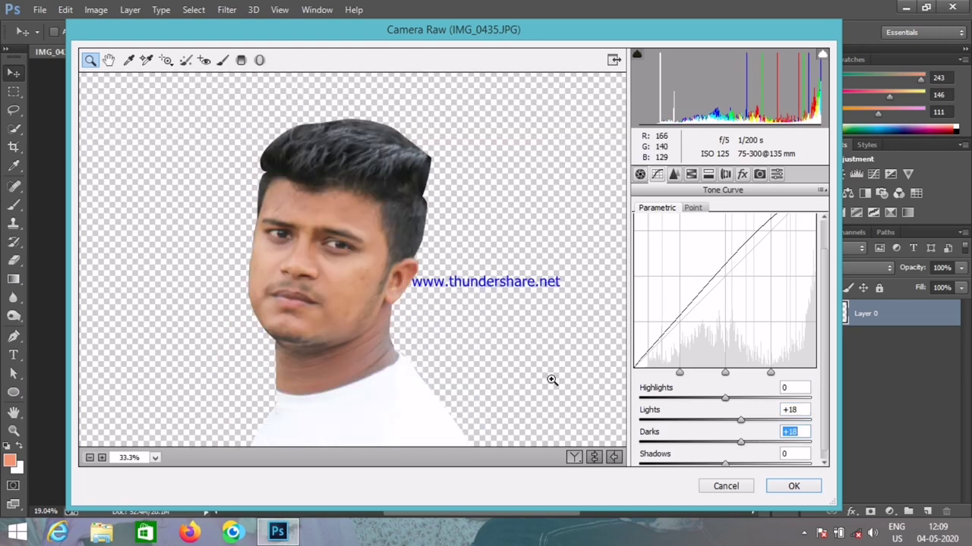
scroll(434, 365, "down", 1)
left_click(798, 491)
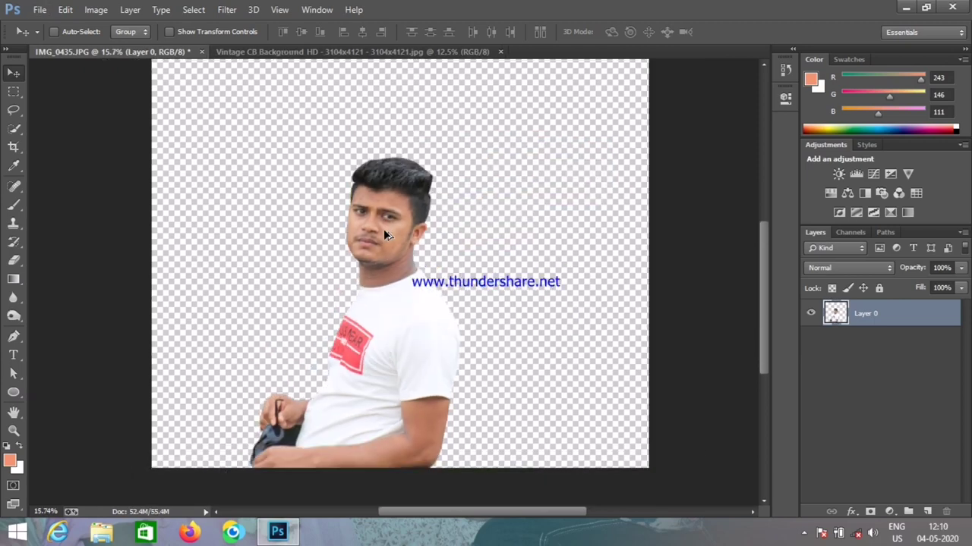
Step: Zoom into the portrait, then bring the Vintage CB Background document to the front
scroll(388, 244, "up", 2)
scroll(410, 243, "up", 1)
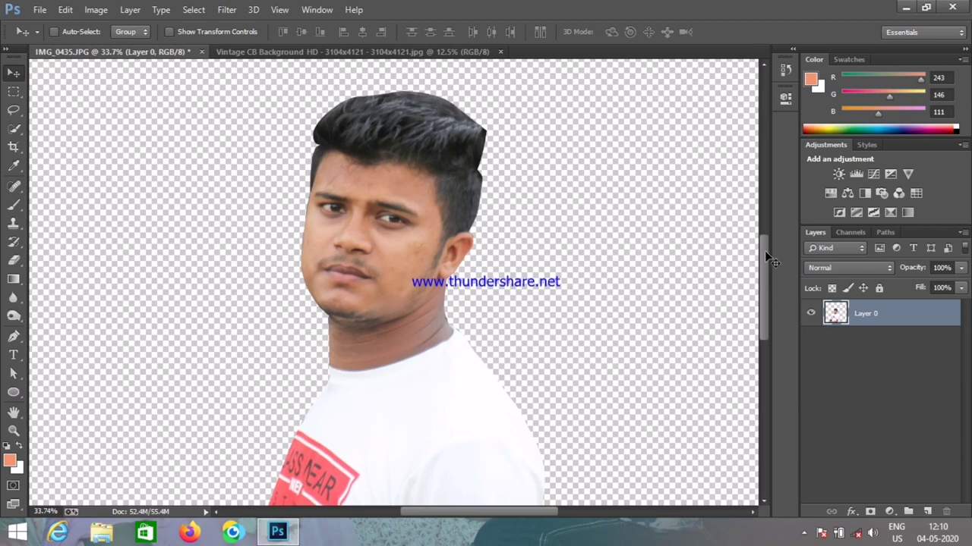
scroll(334, 61, "up", 1)
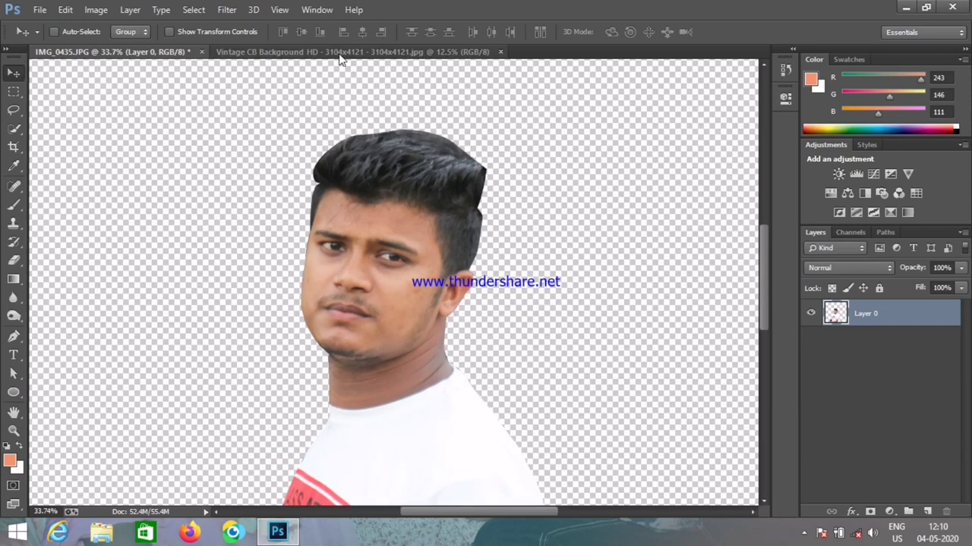
left_click(340, 52)
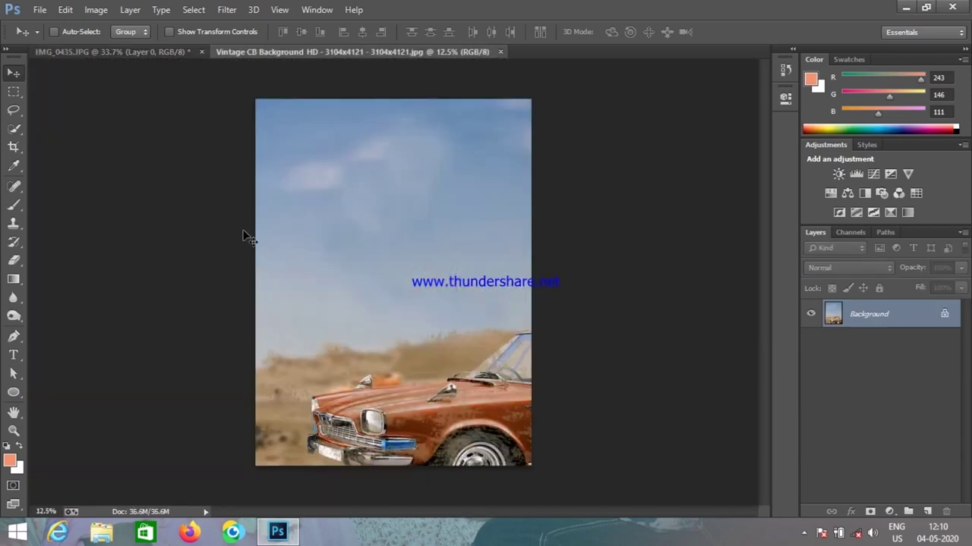
Step: Quick-select the car's hood, grille, bumper and windshield, then drag it to the IMG_0435 tab
scroll(450, 388, "up", 1)
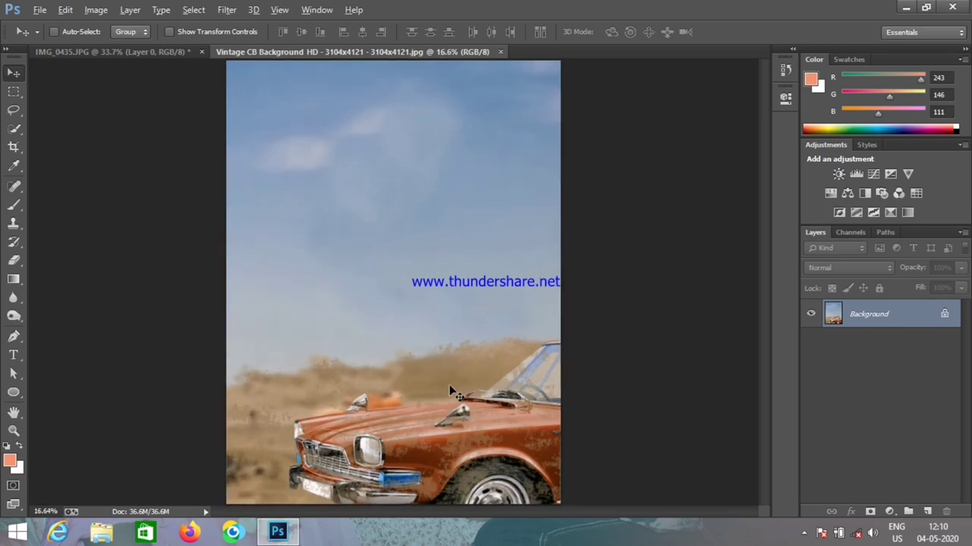
scroll(450, 382, "down", 1)
scroll(449, 382, "down", 1)
left_click(13, 129)
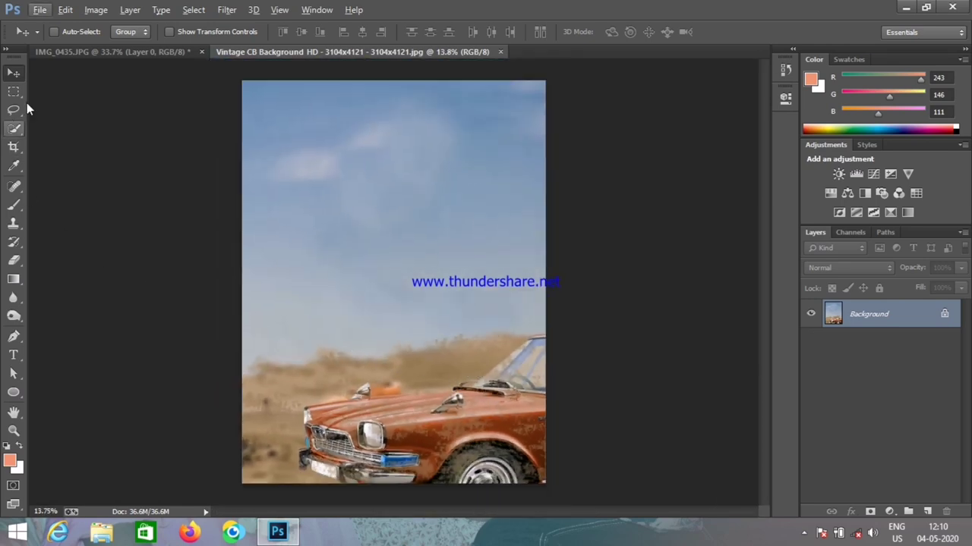
left_click(14, 131)
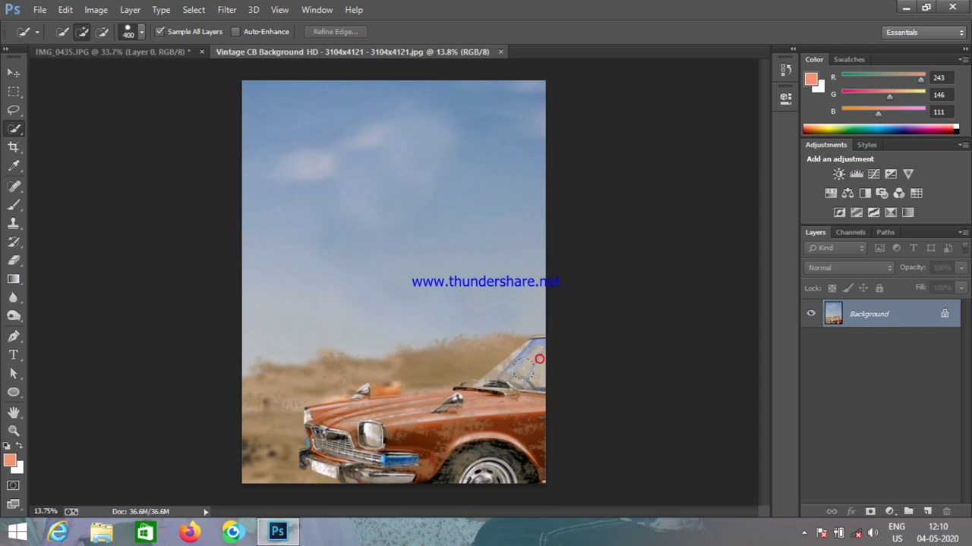
left_click_drag(501, 406, 463, 390)
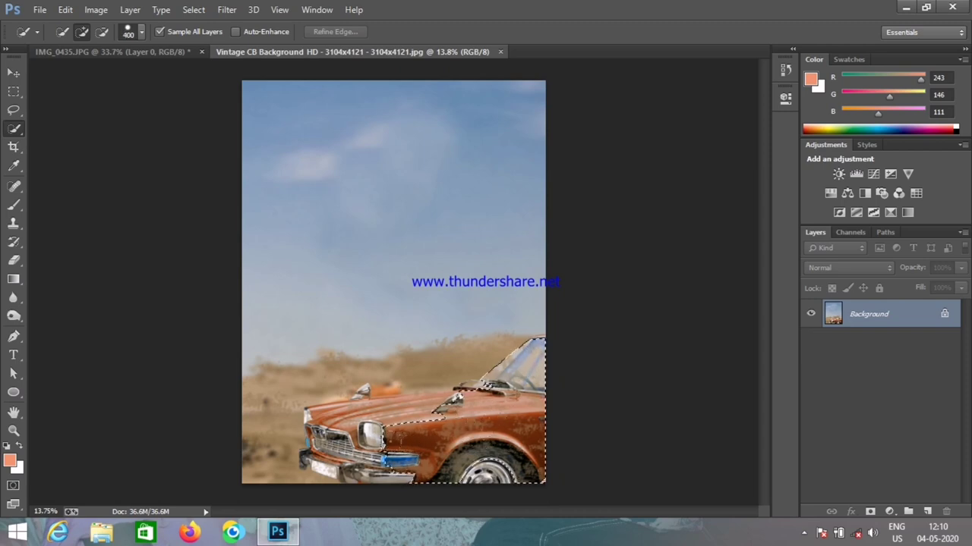
mouse_move(353, 444)
left_mouse_down()
mouse_move(326, 429)
mouse_move(322, 455)
mouse_move(352, 454)
left_mouse_up()
left_click_drag(455, 398, 478, 398)
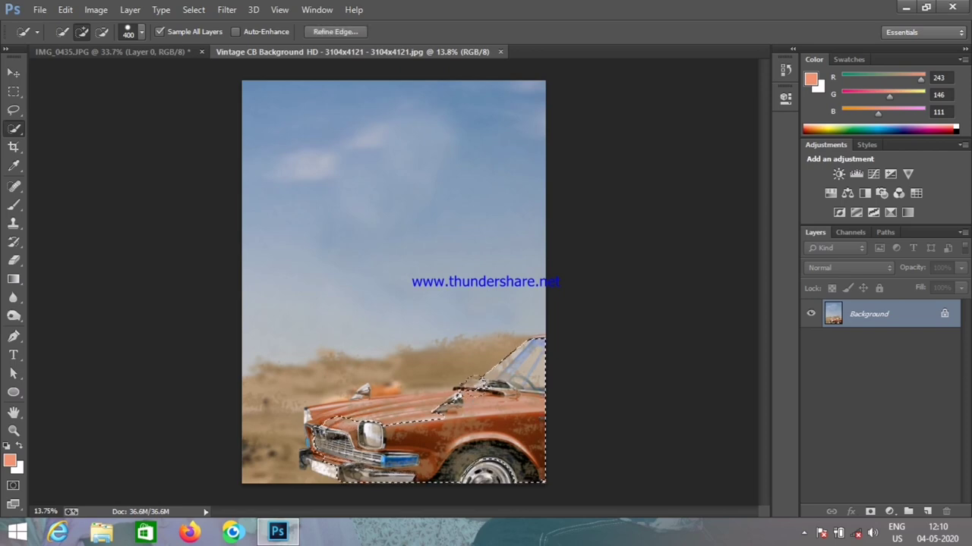
mouse_move(410, 399)
left_mouse_down()
mouse_move(364, 392)
mouse_move(334, 401)
mouse_move(311, 432)
mouse_move(337, 456)
mouse_move(467, 471)
left_mouse_up()
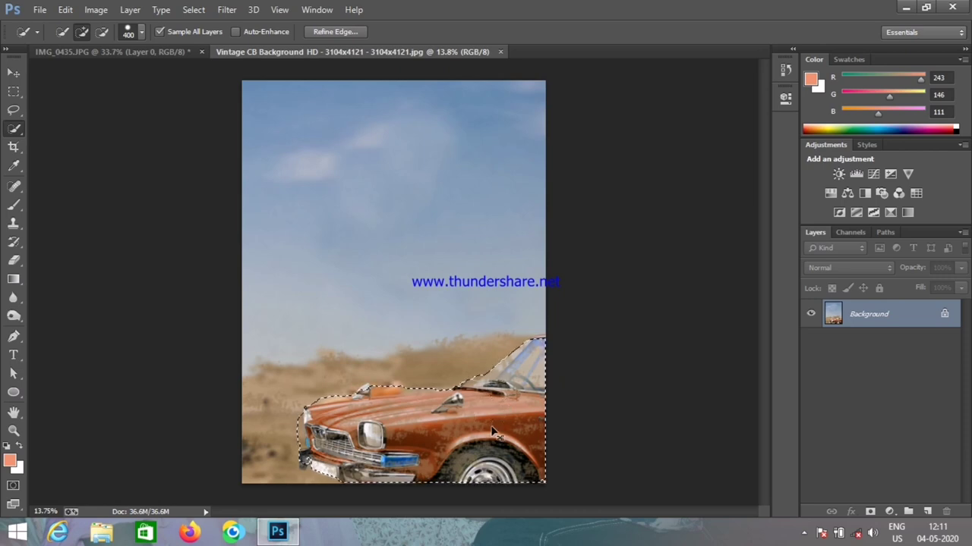
left_click_drag(437, 380, 171, 57)
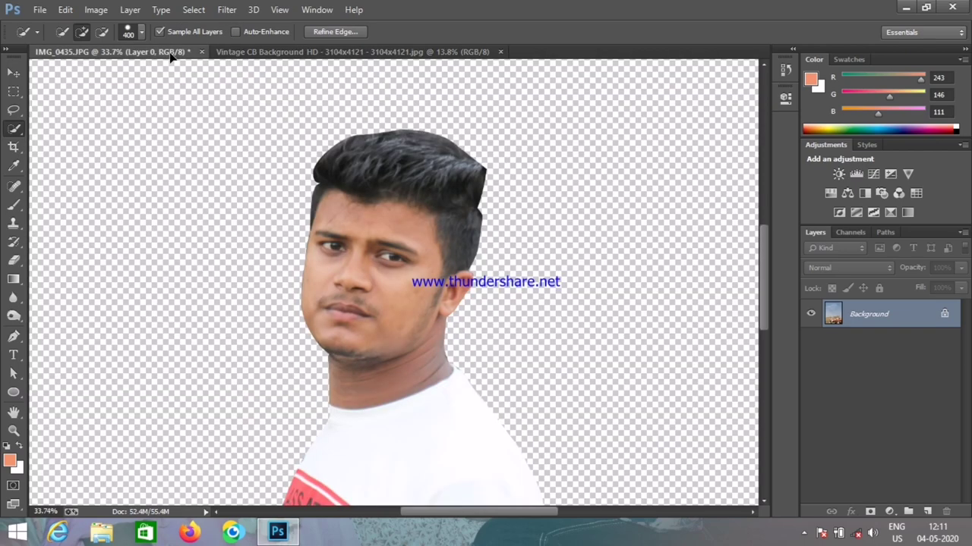
Step: Drop the car into IMG_0435 as Layer 1 and move it over the man's lower body
left_click_drag(172, 57, 436, 408)
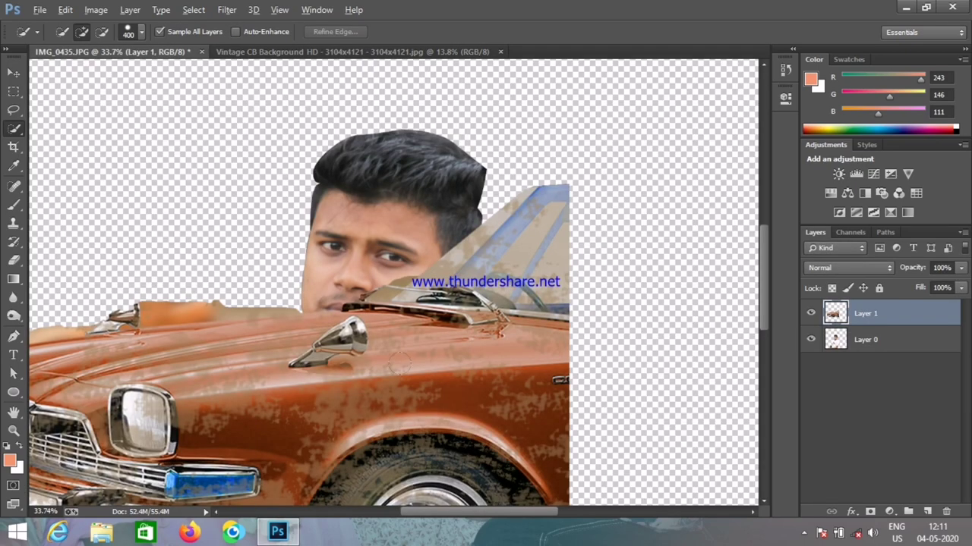
scroll(437, 406, "down", 5)
scroll(438, 398, "down", 2)
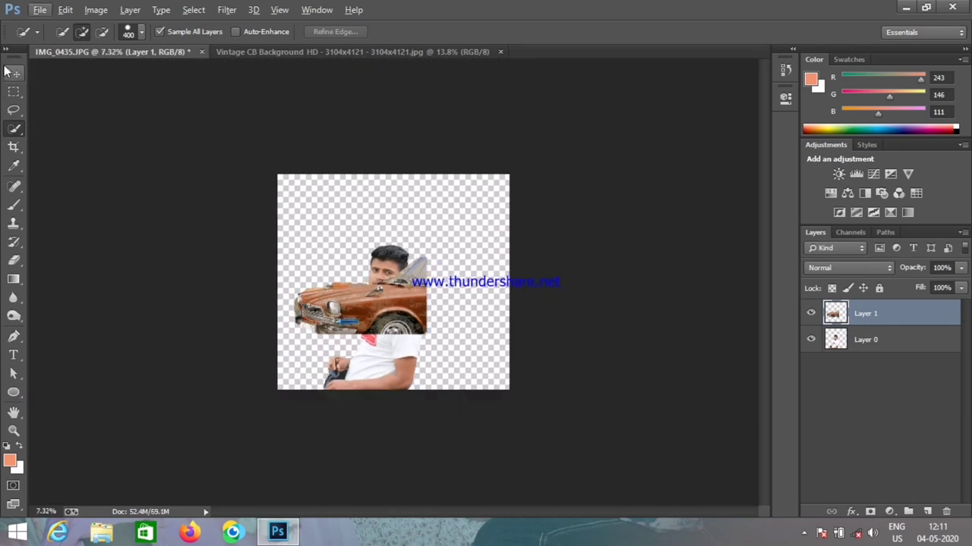
left_click(8, 71)
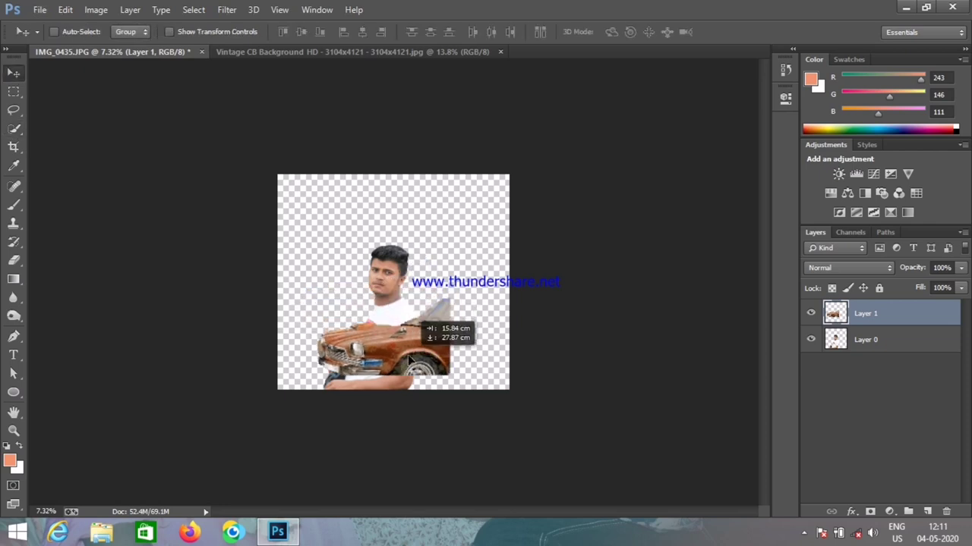
left_click_drag(389, 322, 407, 361)
scroll(406, 351, "up", 2)
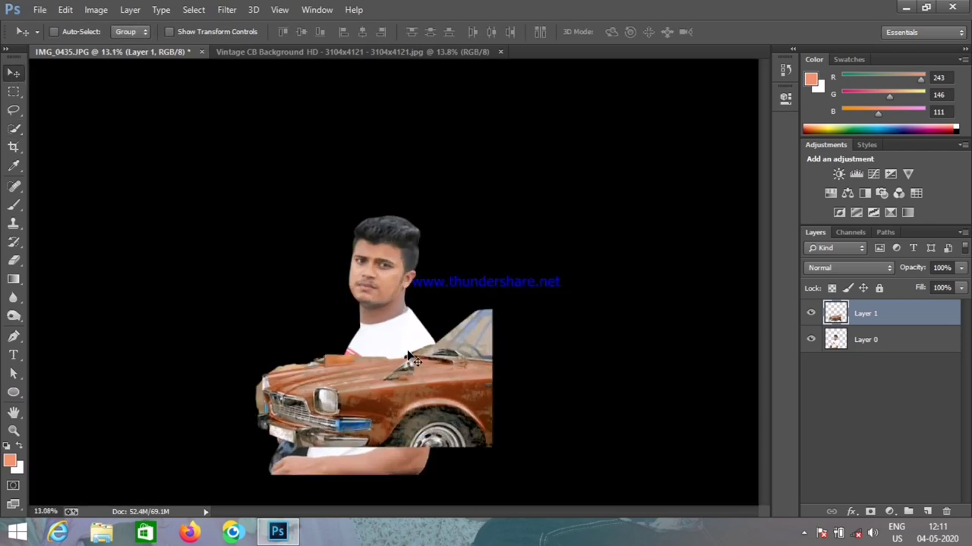
scroll(407, 349, "down", 1)
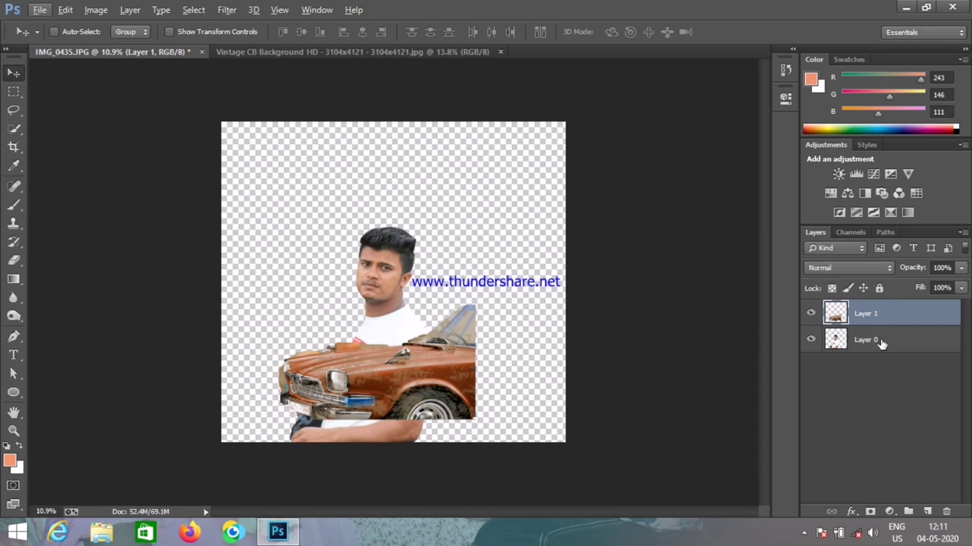
Step: Crop the canvas taller, adding space above the man and trimming a thin right strip
left_click(13, 147)
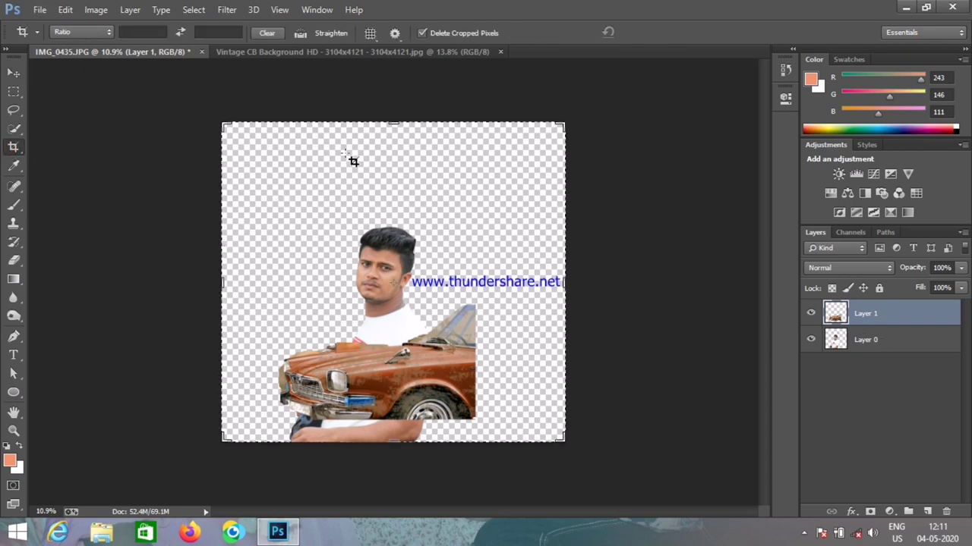
left_click_drag(387, 126, 446, 177)
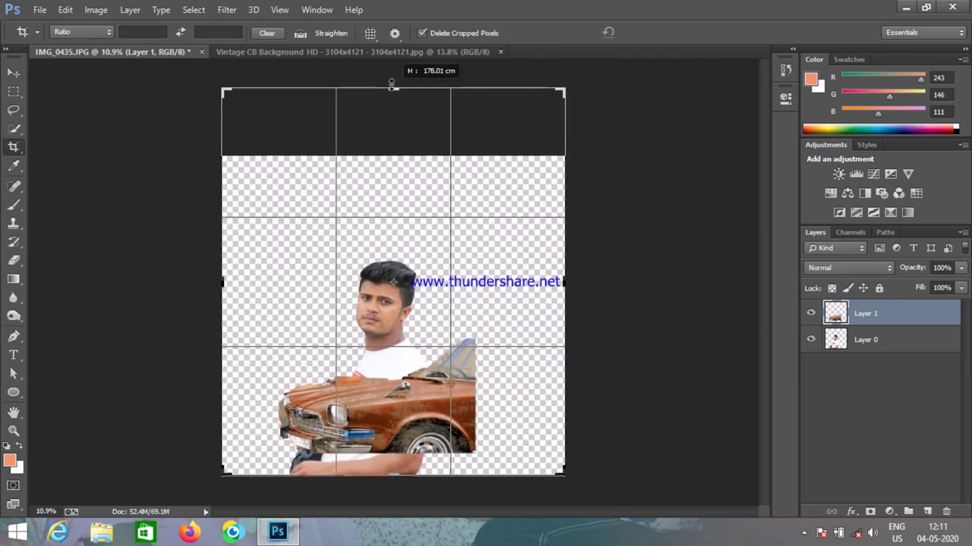
left_click_drag(564, 282, 558, 278)
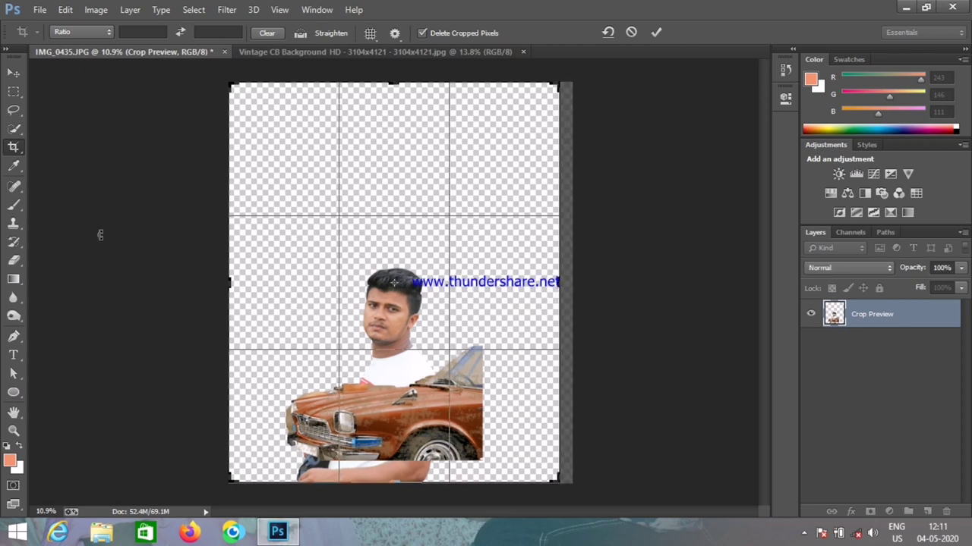
left_click(13, 74)
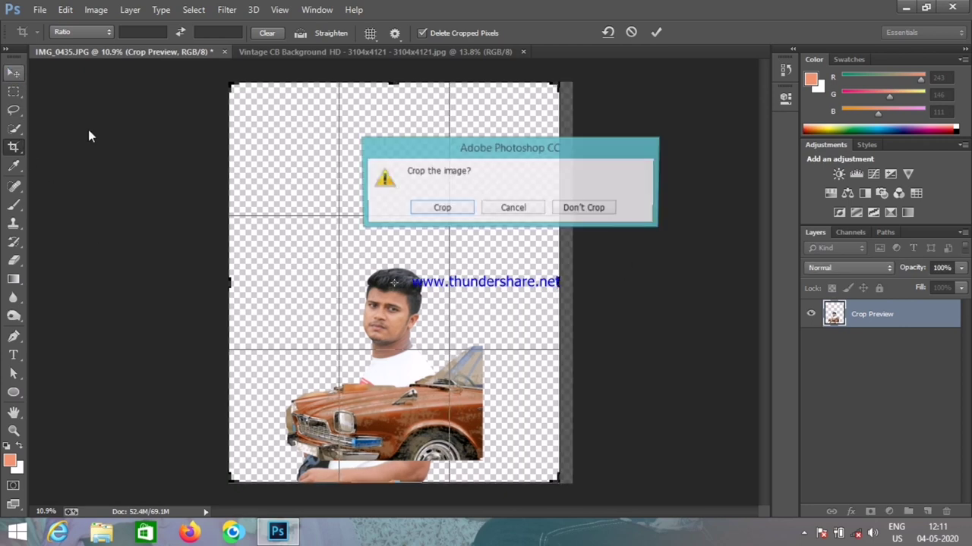
left_click(447, 210)
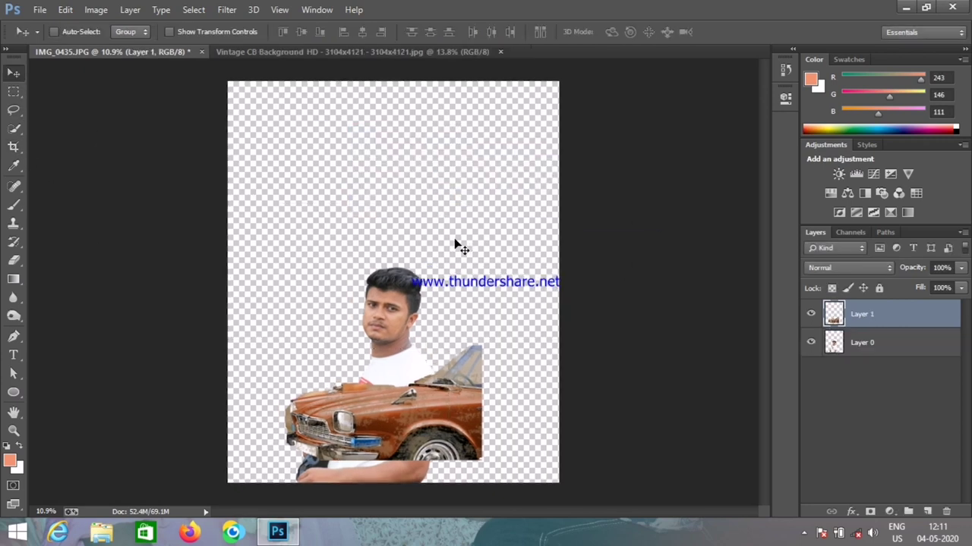
Step: Move the man's layer, Layer 0, up on the canvas
left_click(873, 346)
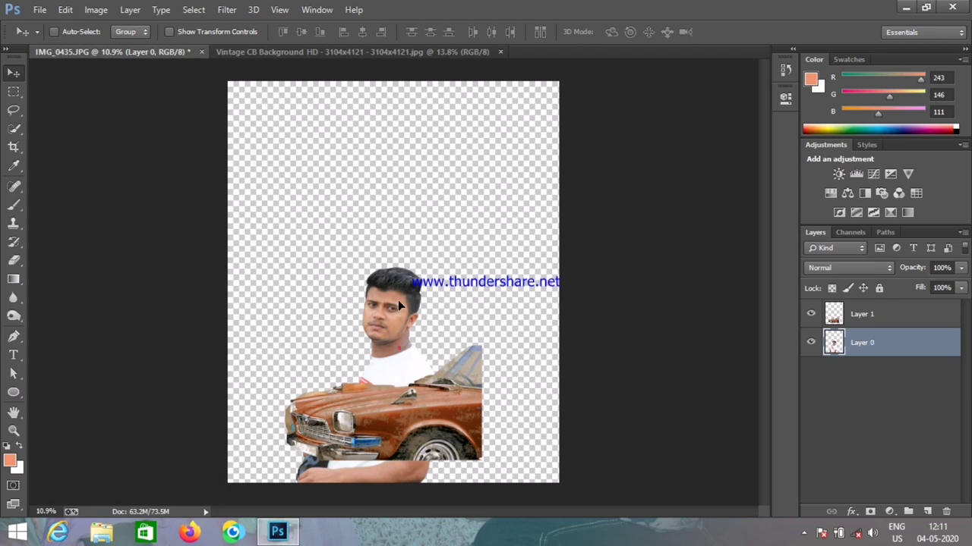
left_click_drag(398, 300, 400, 220)
left_click_drag(418, 428, 412, 427)
Step: Scale the car layer to about 145% with transform controls and shift it lower
left_click(856, 323)
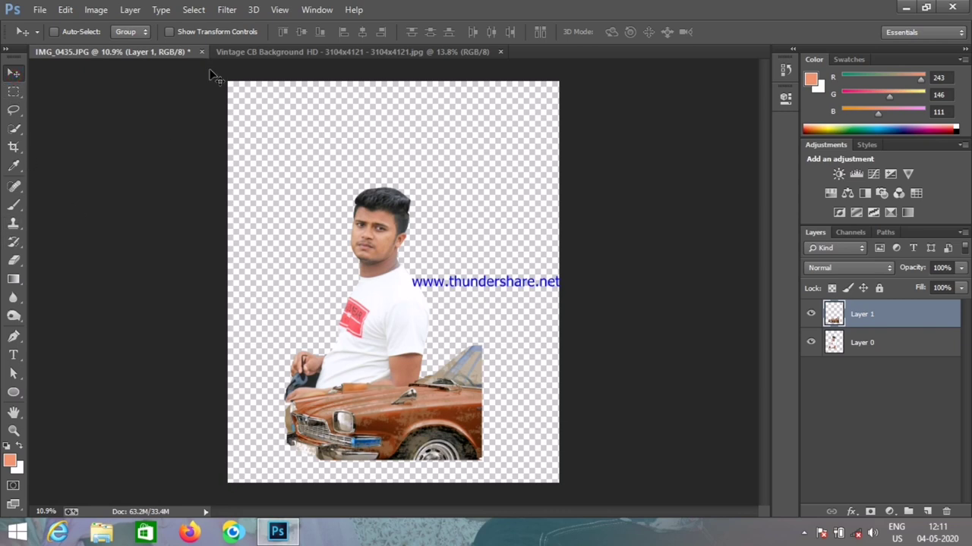
left_click(169, 32)
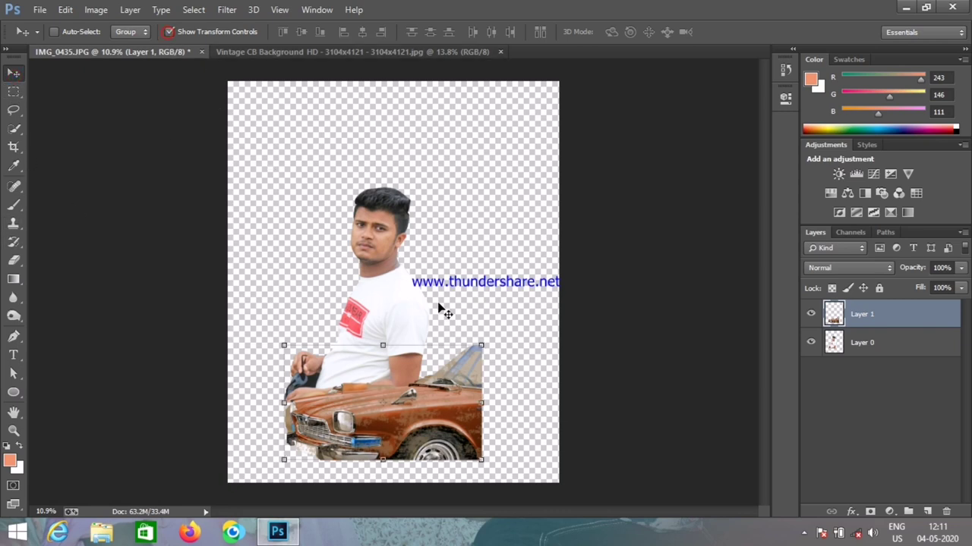
left_click(482, 344)
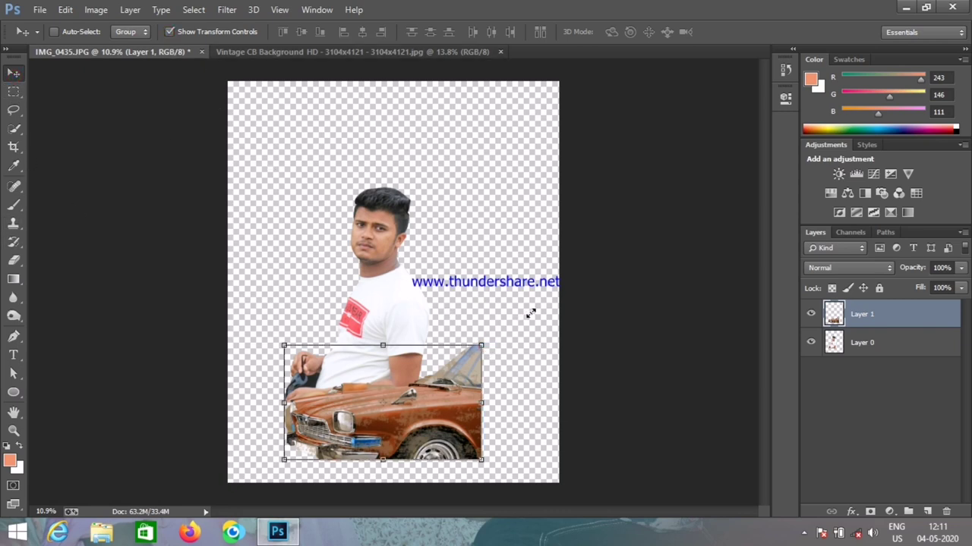
left_click_drag(481, 345, 561, 300)
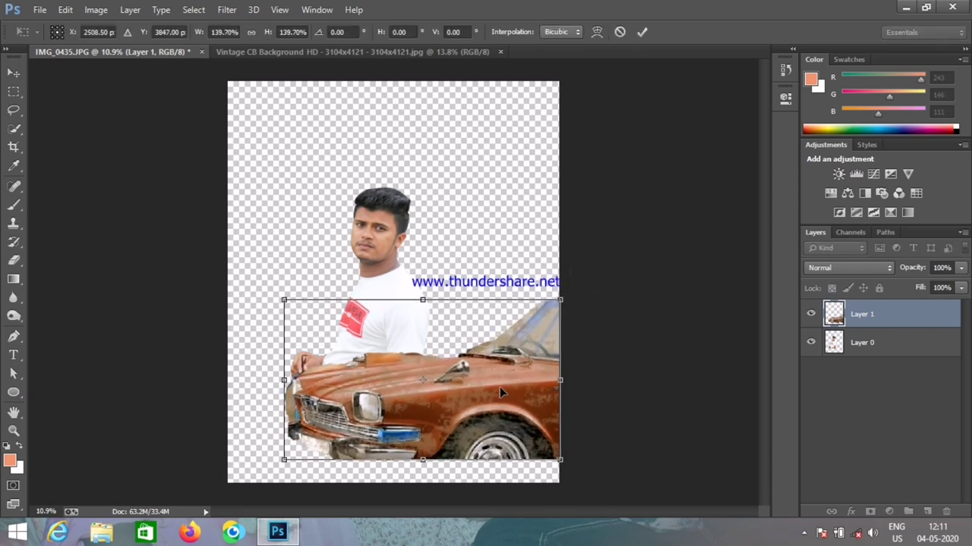
left_click_drag(500, 392, 499, 416)
left_click_drag(283, 323, 271, 316)
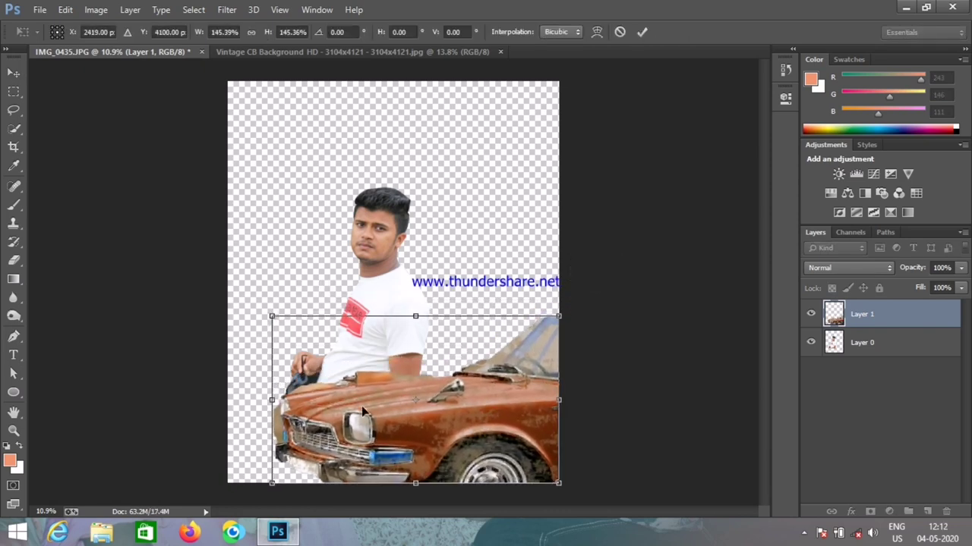
key("Return")
Step: Move the man up and right so he sits behind the car's hood
key("alt+bracketleft")
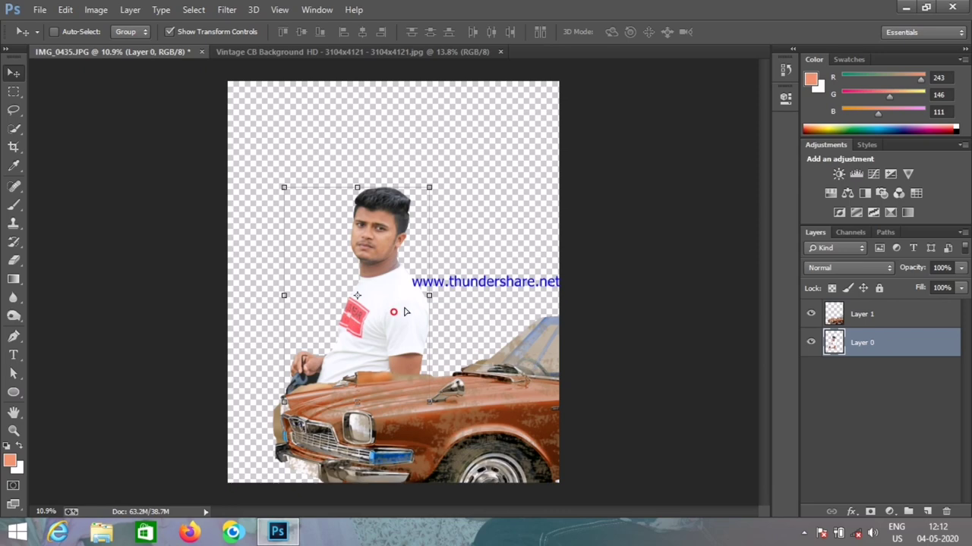
left_click_drag(410, 284, 470, 260)
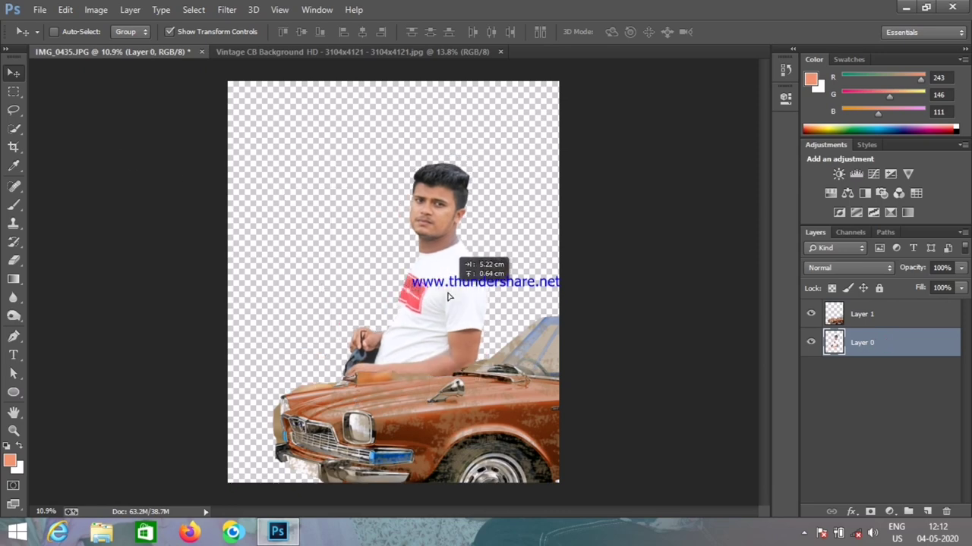
left_click(170, 31)
scroll(343, 288, "up", 2)
scroll(466, 390, "up", 3)
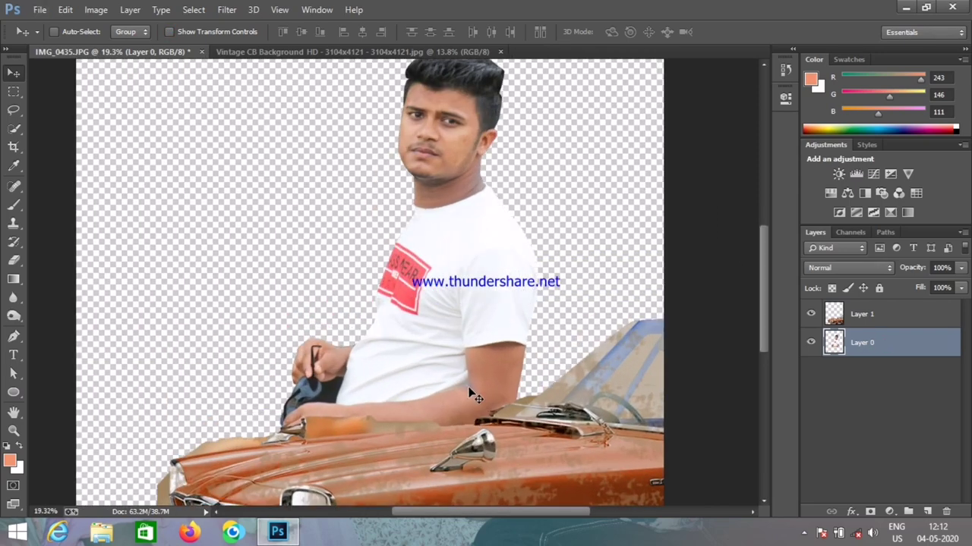
Step: Compare with the car layer toggled off, then ready the Pen tool on Layer 1
left_click(813, 316)
left_click(813, 316)
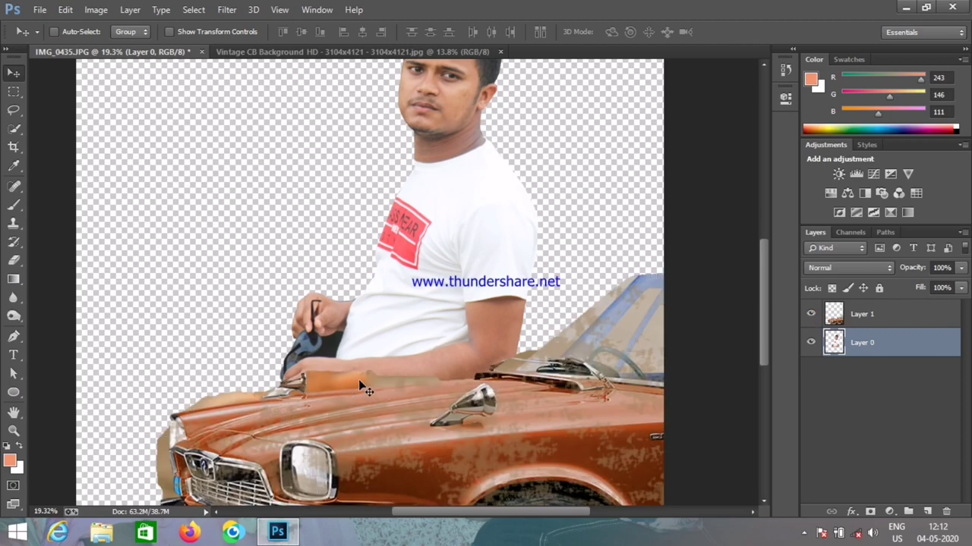
left_click(14, 336)
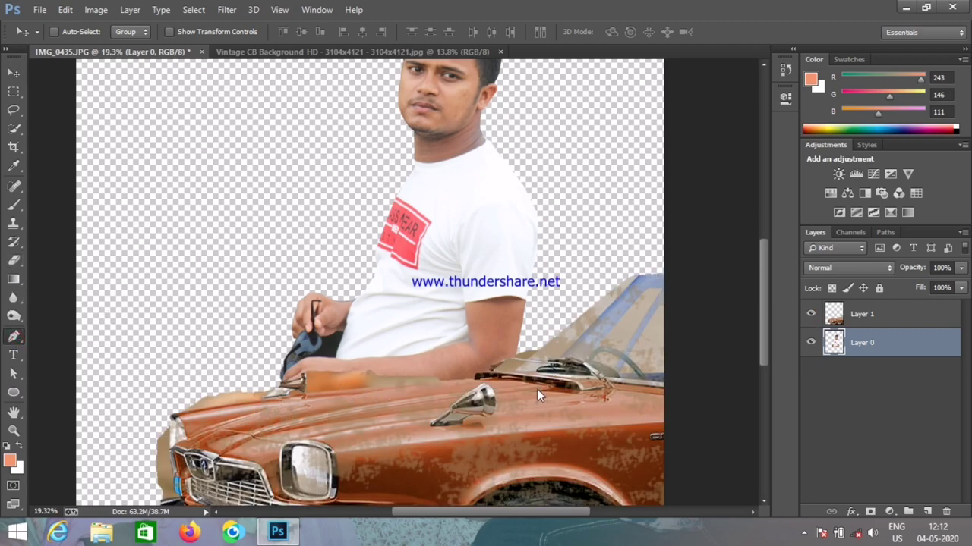
left_click(862, 314)
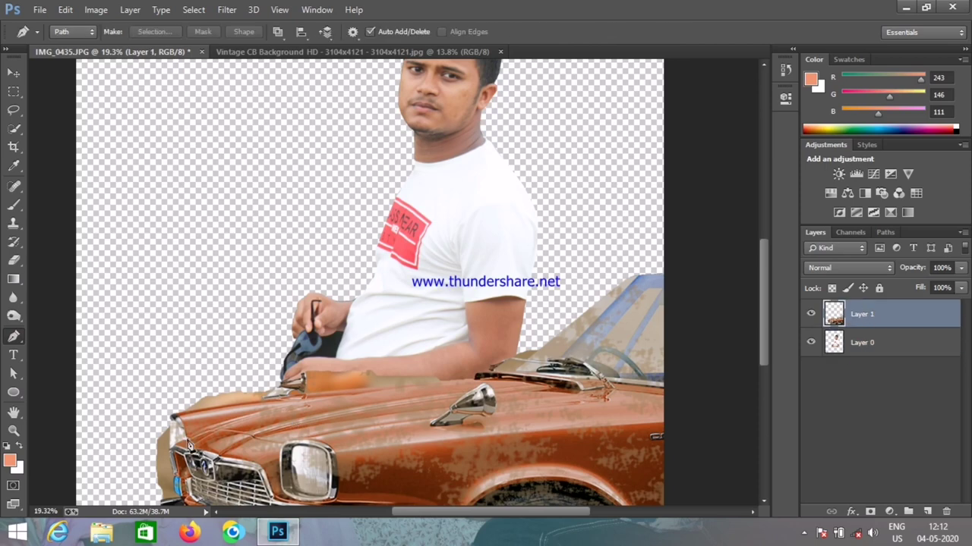
scroll(190, 448, "down", 2)
scroll(189, 452, "down", 1)
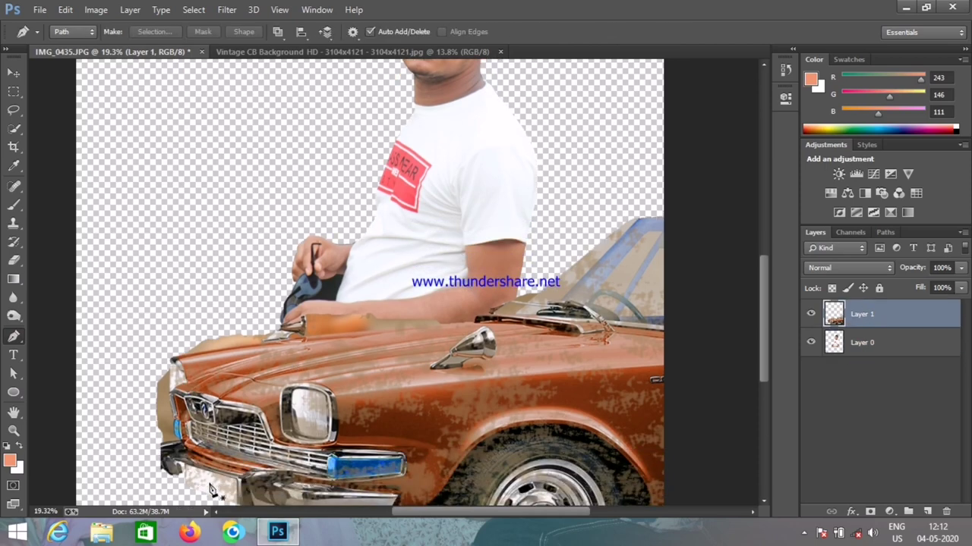
scroll(232, 493, "down", 2)
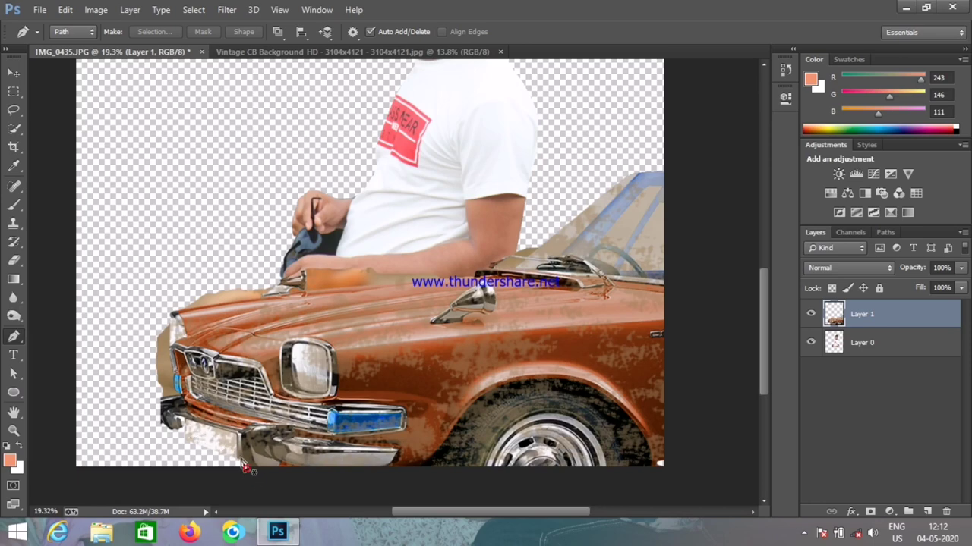
Step: Trace a closed Pen path around the car's bumper, grille, hood and roof line
left_click(245, 467)
left_click(232, 444)
left_click(179, 404)
scroll(179, 404, "up", 2)
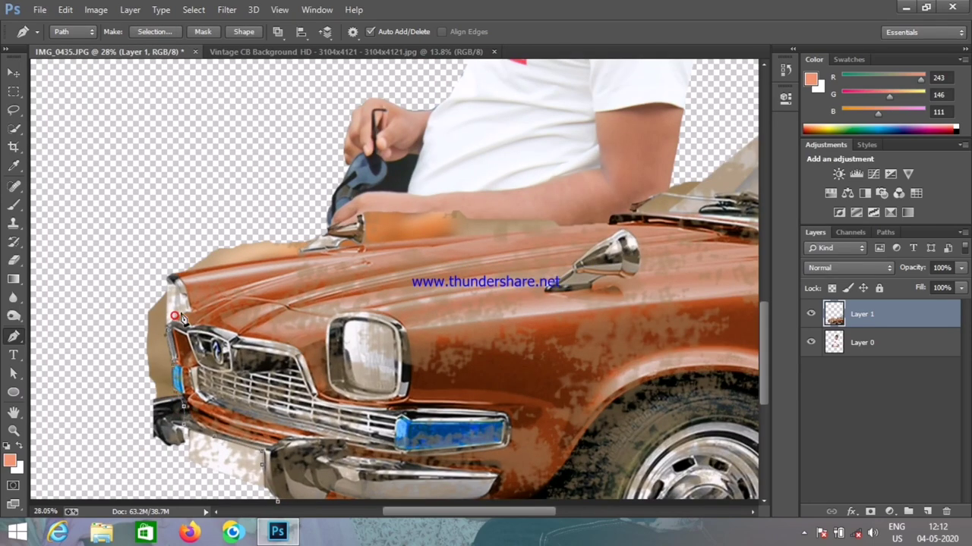
left_click(166, 282)
left_click(194, 268)
left_click(283, 250)
scroll(410, 246, "down", 2)
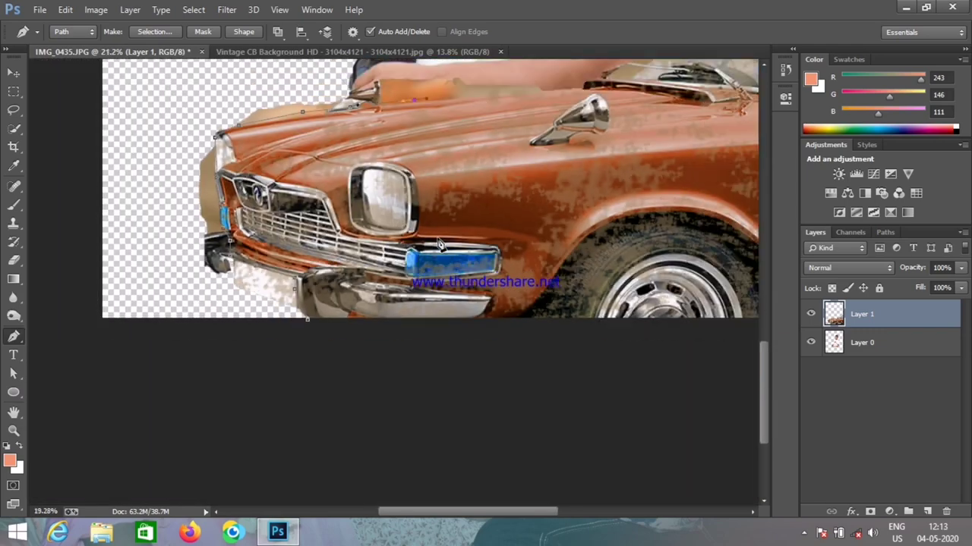
scroll(551, 131, "up", 2)
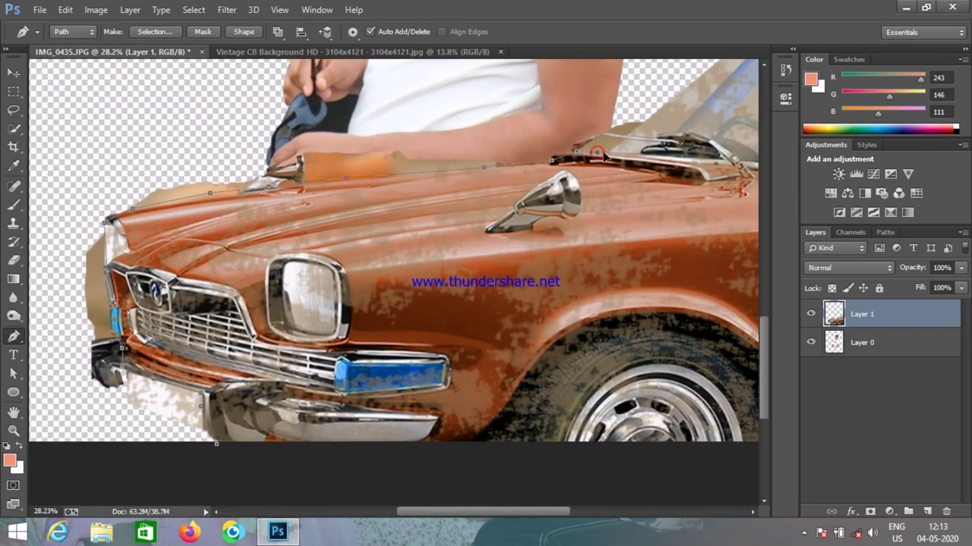
left_click(578, 103)
left_click(274, 128)
scroll(91, 217, "down", 1)
left_click(94, 191)
left_click(77, 346)
left_click(124, 393)
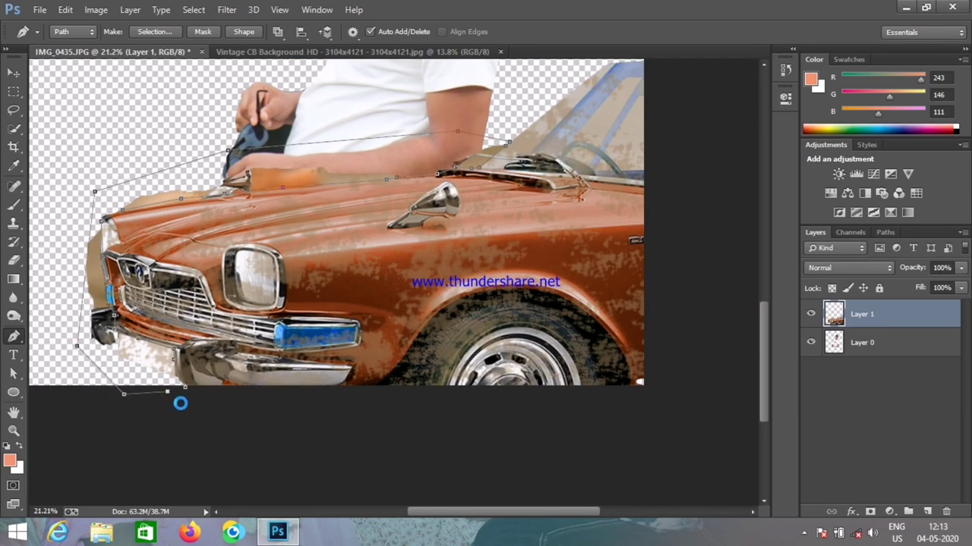
Step: Turn the path into a selection, delete the background scraps and deselect
key("ctrl+Return")
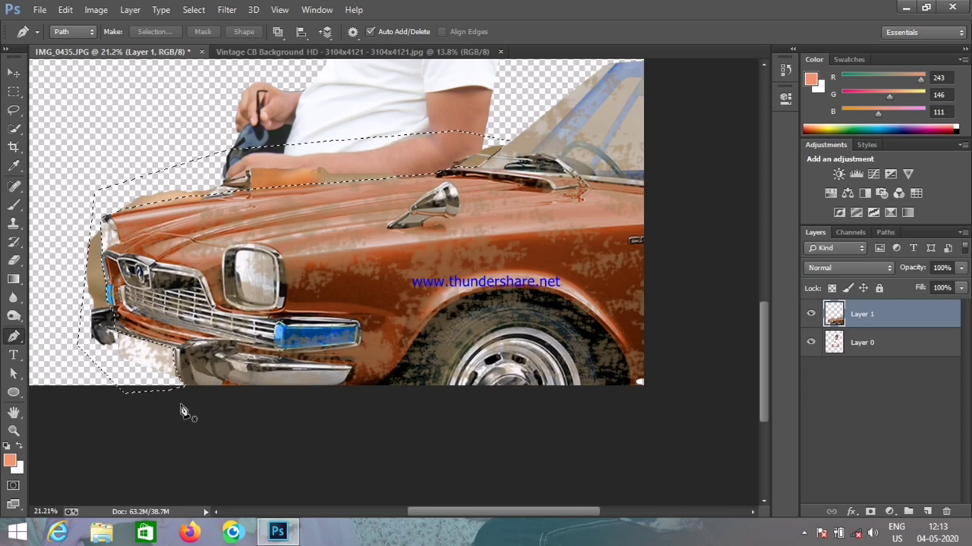
key("Delete")
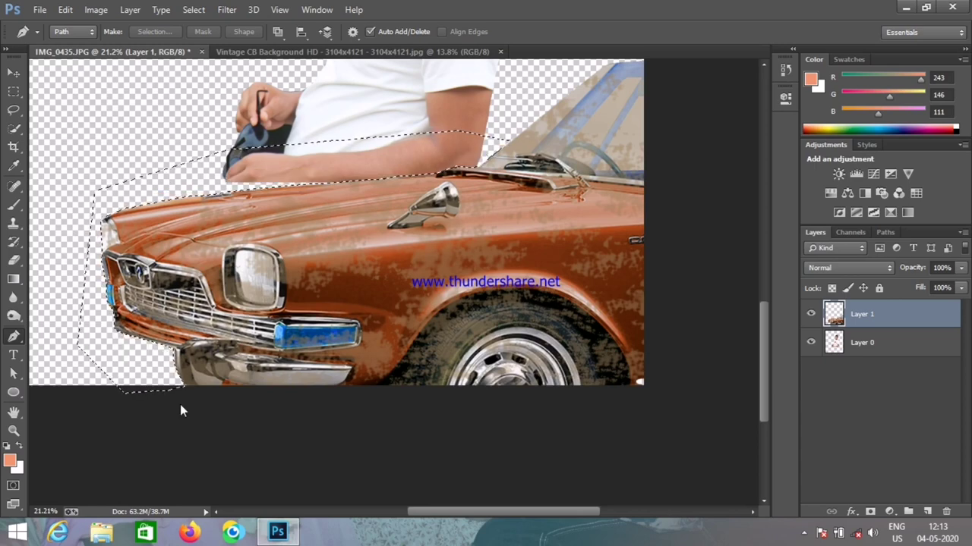
key("ctrl+d")
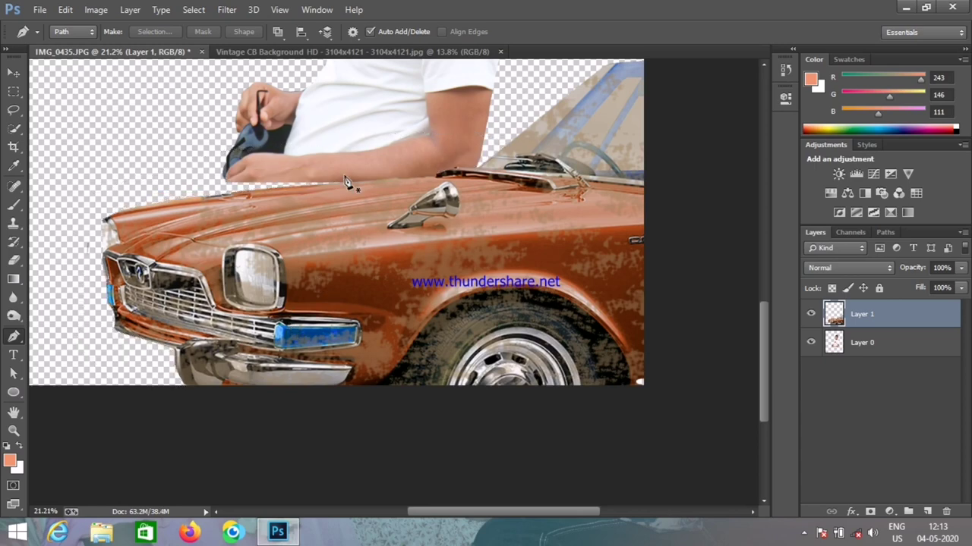
left_click(14, 74)
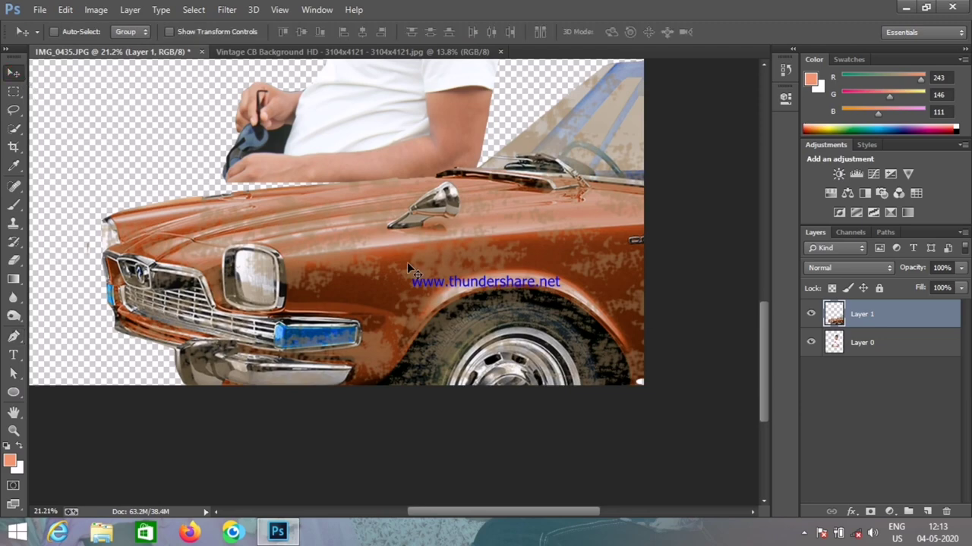
Step: Rotate the man's layer, Layer 0, about -4° with transform controls
scroll(406, 262, "up", 2)
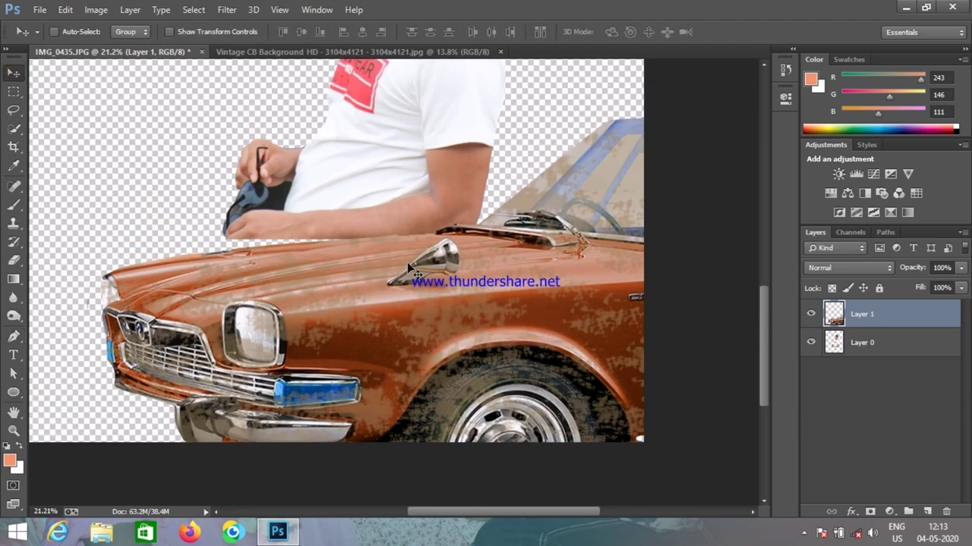
left_click(882, 349)
scroll(390, 263, "down", 1)
scroll(304, 240, "up", 3)
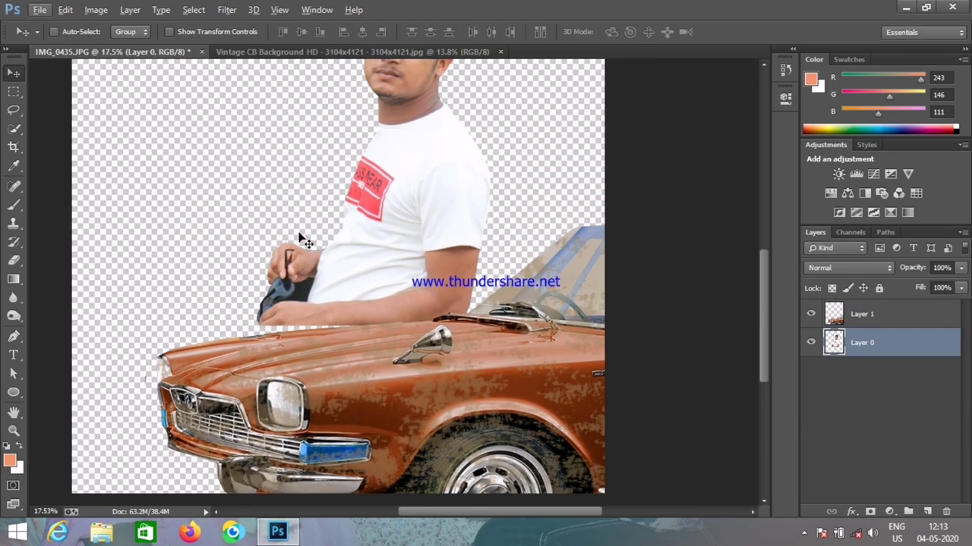
scroll(304, 240, "up", 1)
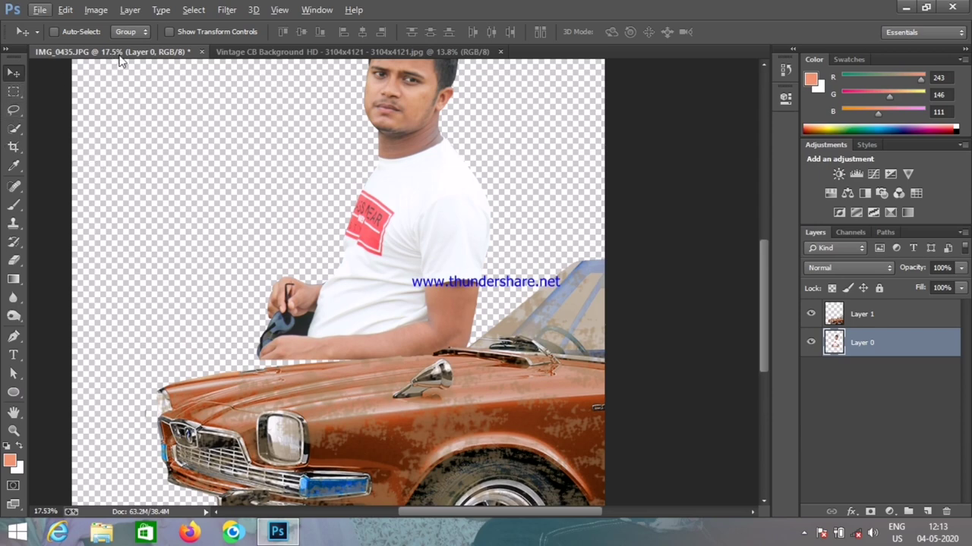
left_click(169, 31)
scroll(492, 198, "up", 3)
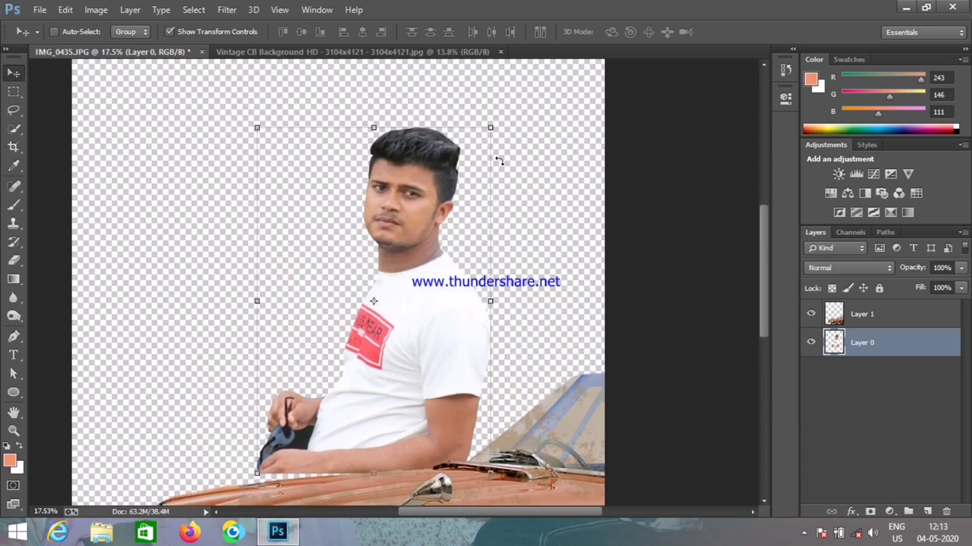
left_click_drag(499, 119, 491, 101)
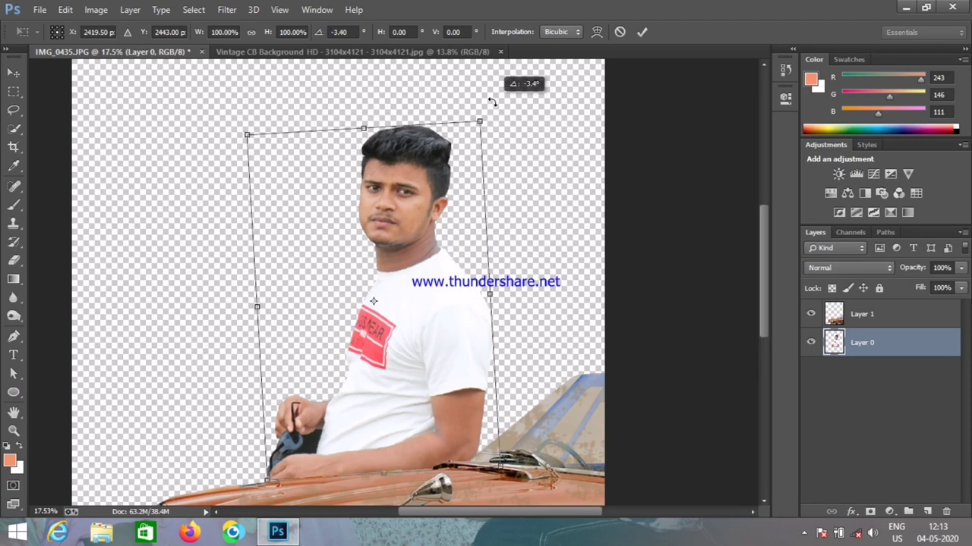
Step: Shrink the man to about 97% and commit the transform
scroll(532, 340, "down", 2)
scroll(531, 354, "down", 2)
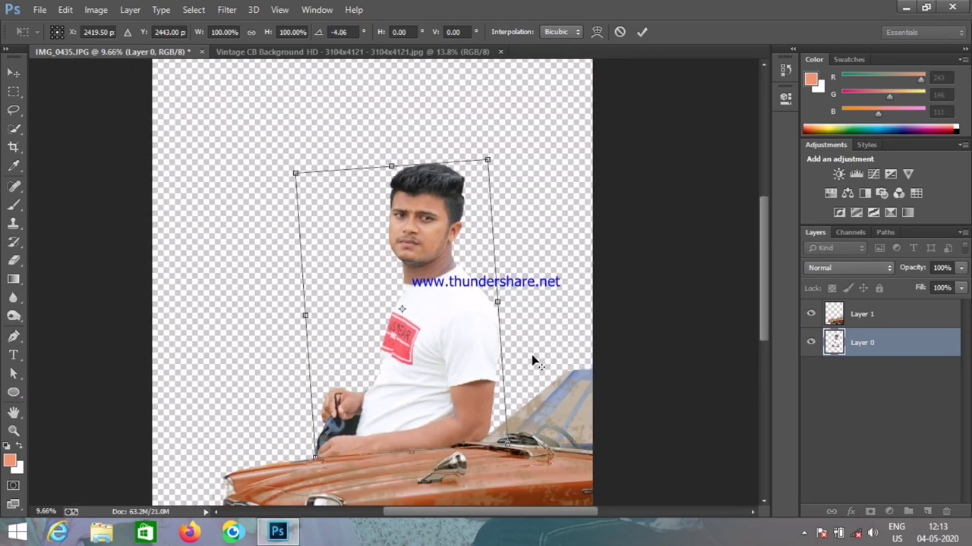
scroll(524, 361, "down", 2)
scroll(512, 368, "up", 2)
scroll(440, 273, "up", 2)
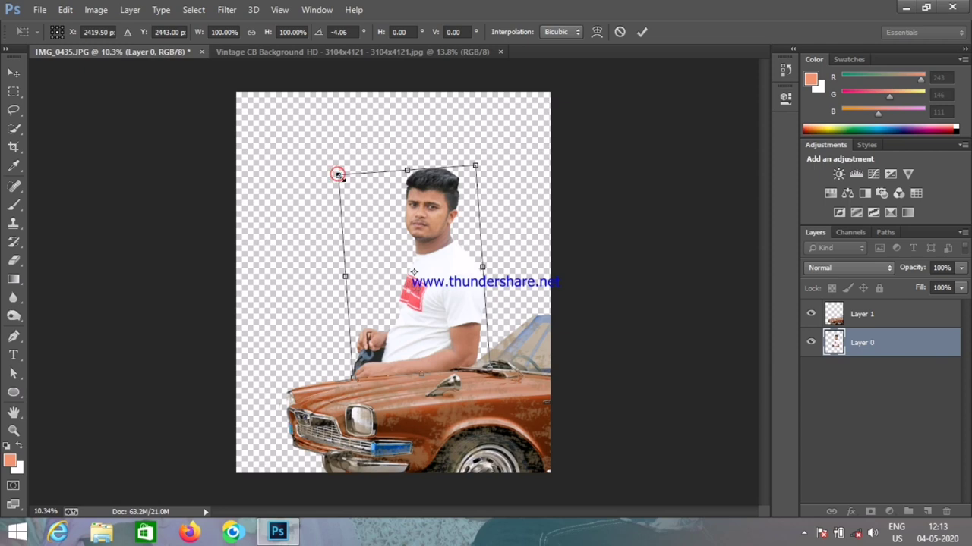
left_click_drag(338, 175, 343, 180)
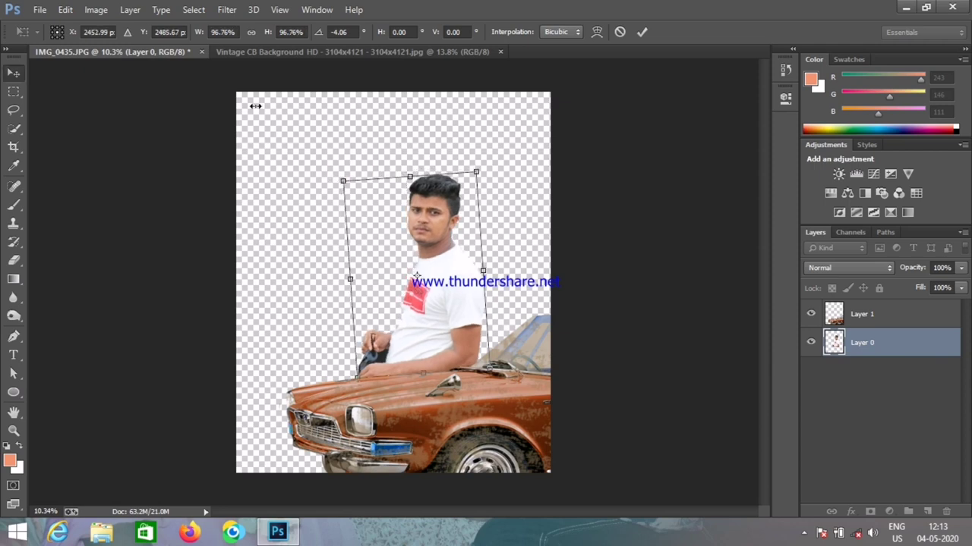
double_click(375, 201)
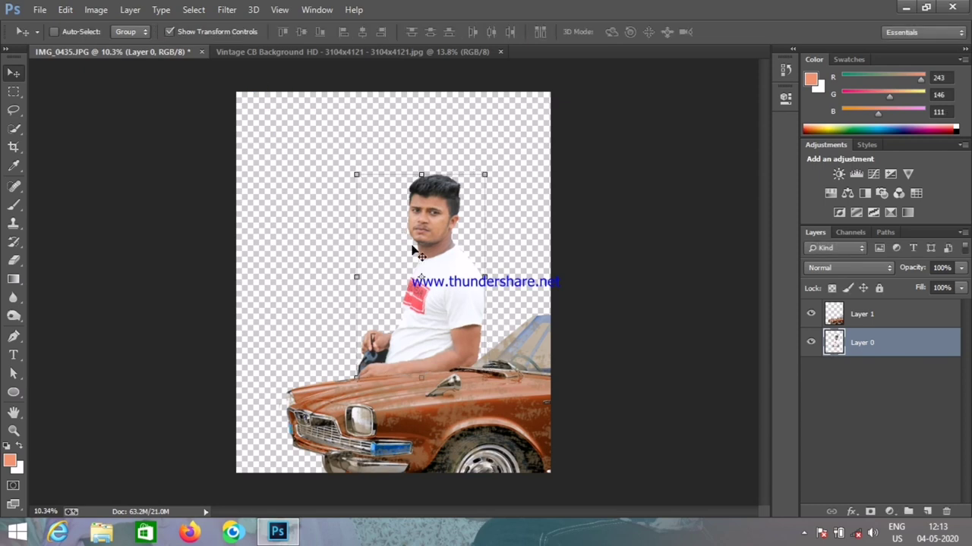
left_click(170, 32)
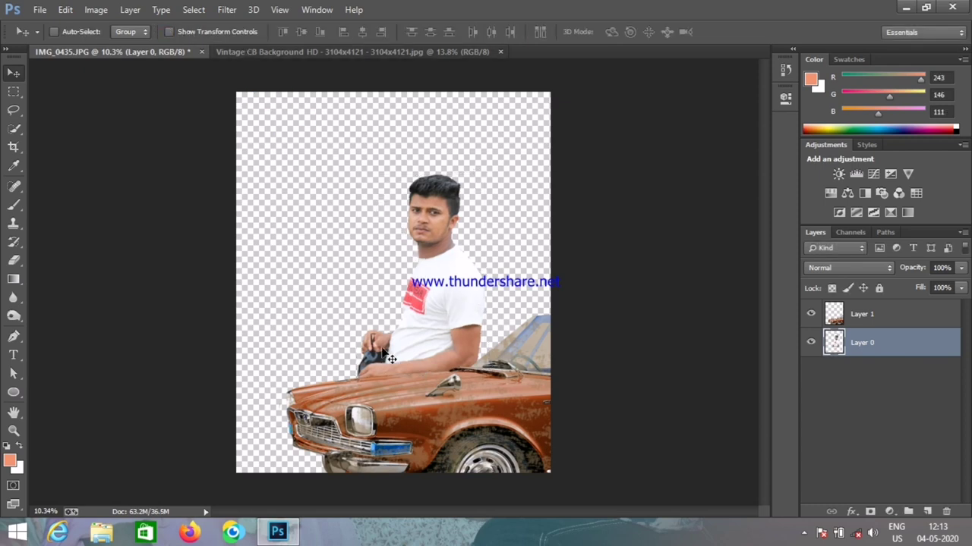
Step: Drag the car layer onto the Vintage CB Background image as a new layer
scroll(391, 359, "down", 1)
scroll(463, 332, "down", 1)
scroll(463, 331, "up", 1)
scroll(469, 310, "up", 1)
scroll(495, 322, "down", 1)
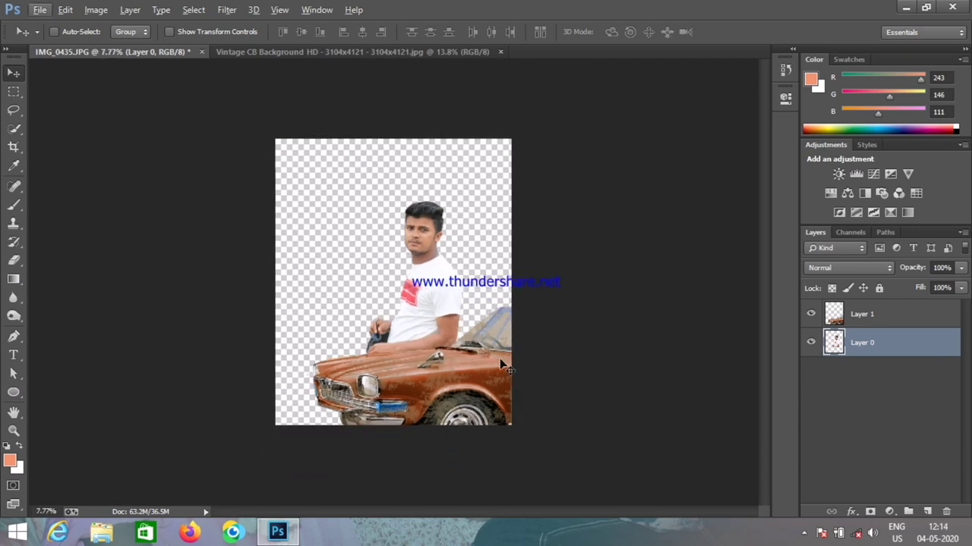
scroll(502, 375, "up", 1)
scroll(521, 381, "down", 1)
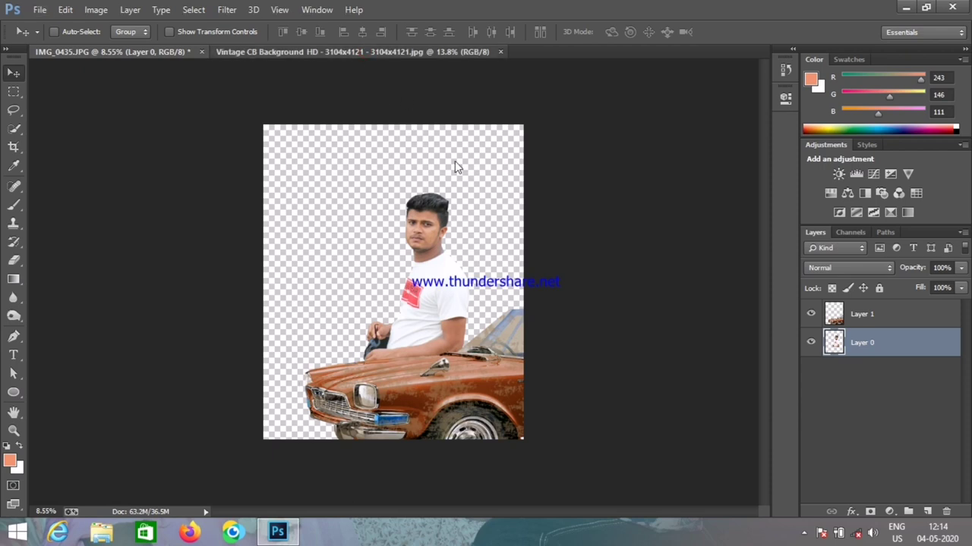
left_click_drag(366, 52, 542, 271)
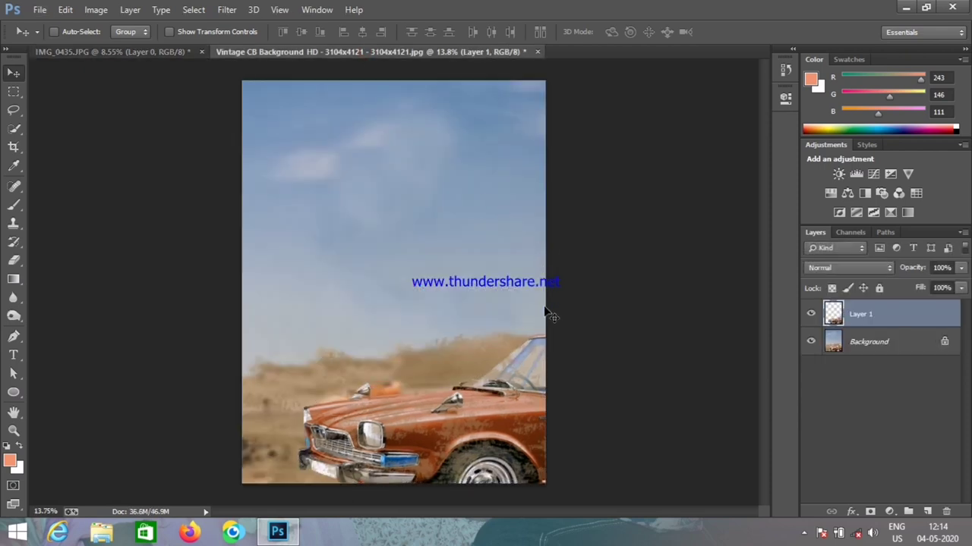
Step: Copy the sky background into the man's image and place it beneath the man's layer
left_click(809, 314)
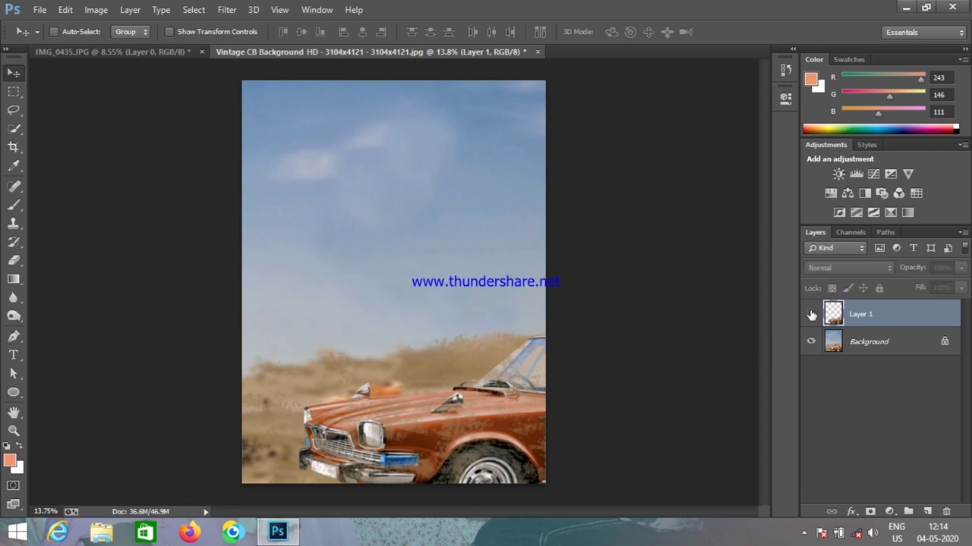
left_click(810, 314)
left_click(853, 344)
mouse_move(382, 282)
left_mouse_down()
mouse_move(165, 55)
mouse_move(354, 231)
left_mouse_up()
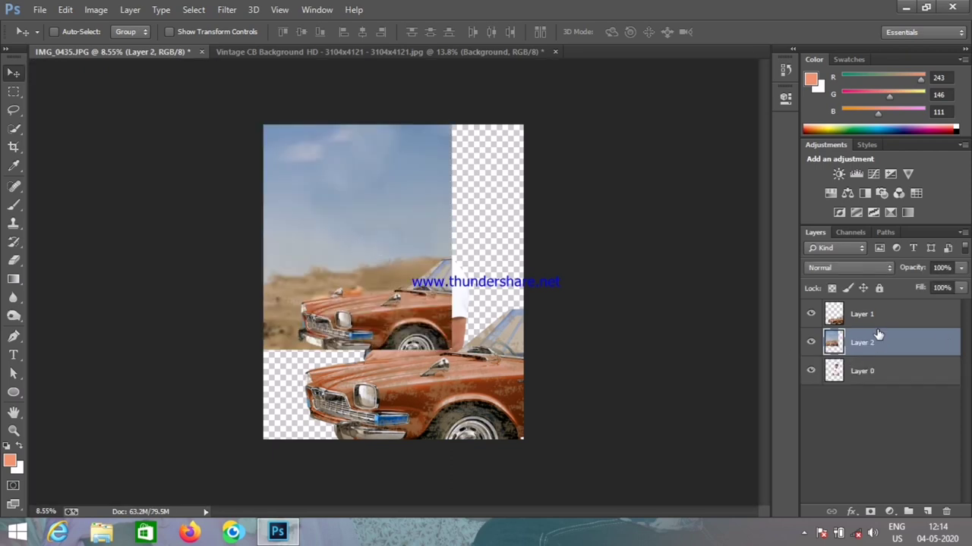
left_click_drag(878, 335, 879, 383)
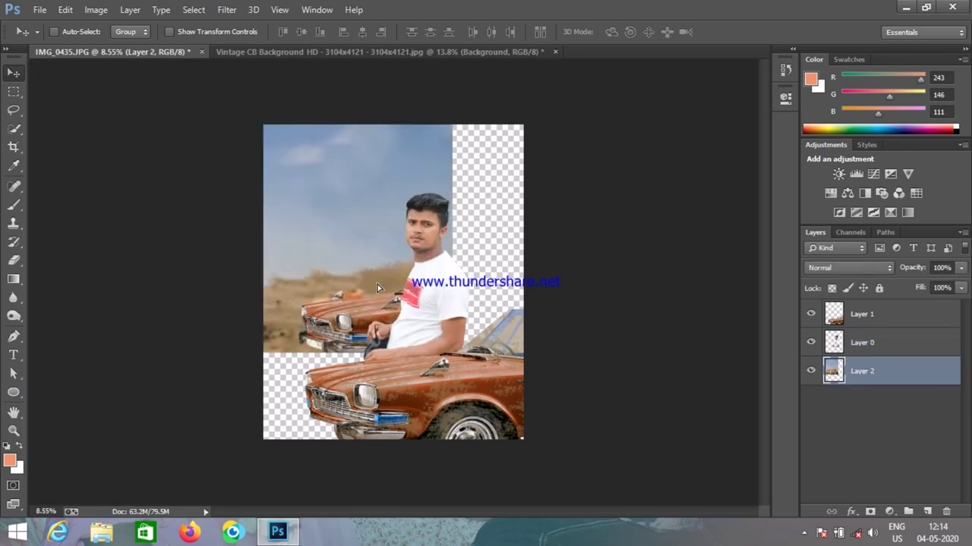
left_click_drag(378, 287, 336, 246)
Step: Enlarge the sky background layer with Free Transform so it fills the canvas
key("ctrl+t")
left_click_drag(481, 174, 482, 205)
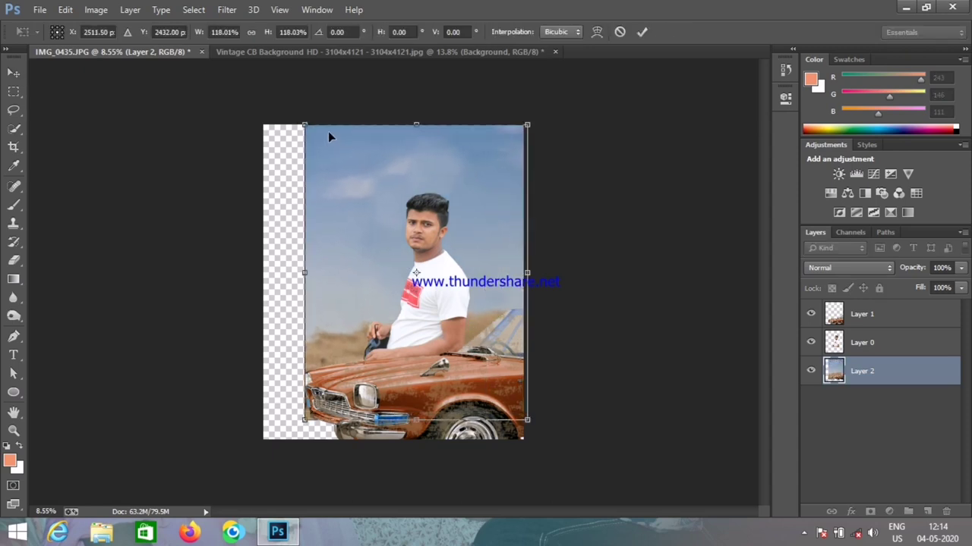
left_click_drag(305, 124, 302, 120)
left_click_drag(527, 419, 565, 444)
left_click_drag(310, 126, 306, 123)
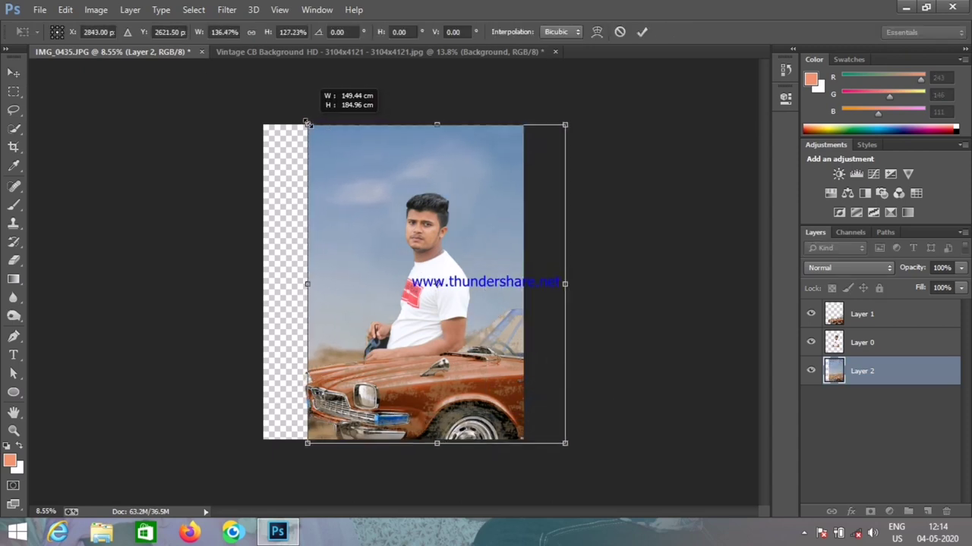
key("Return")
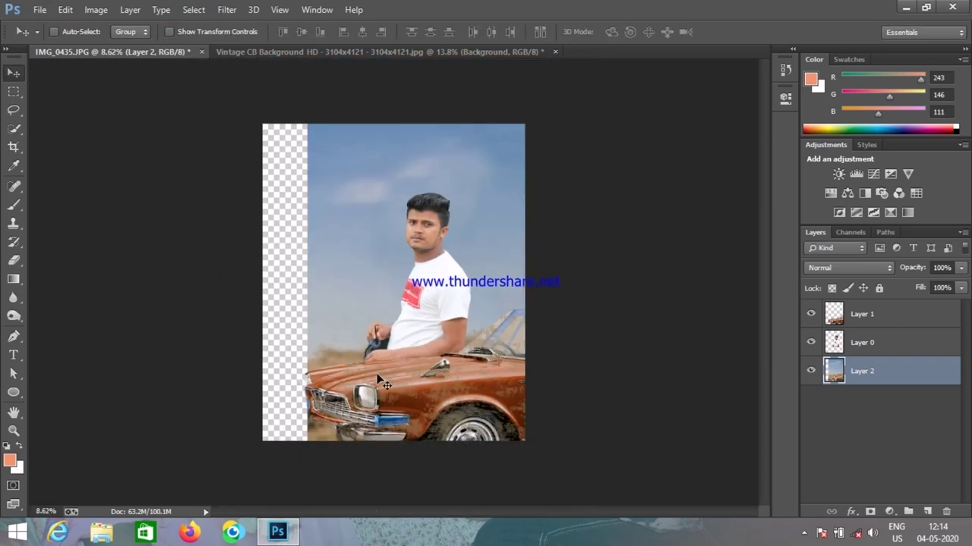
Step: Crop the transparent strip off the canvas's left edge and check the background
key("c")
left_click_drag(265, 282, 285, 279)
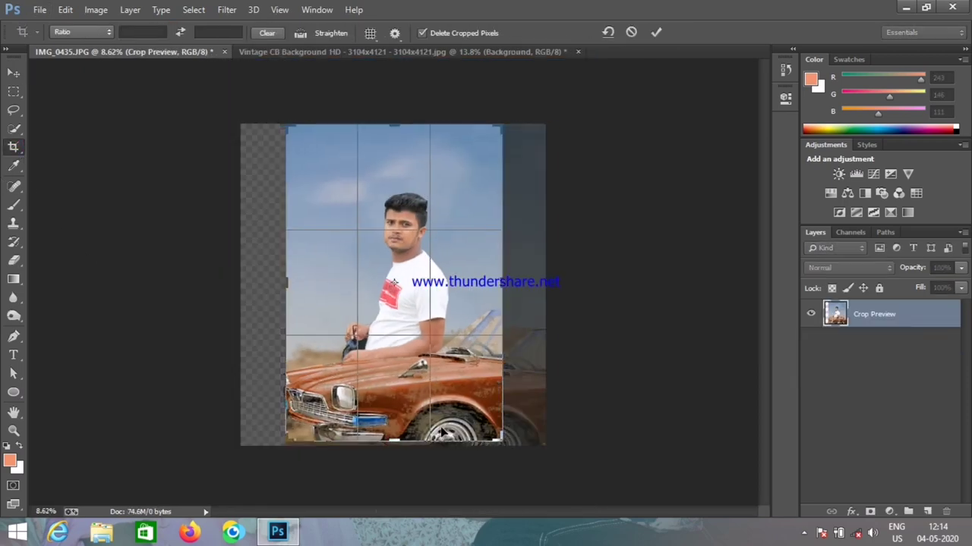
key("Return")
key("v")
scroll(421, 302, "up", 4)
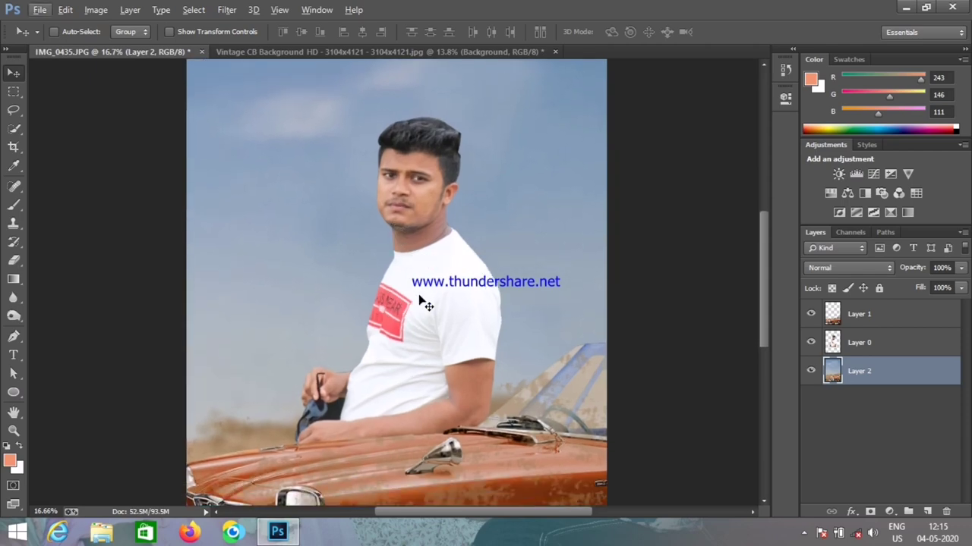
scroll(421, 301, "down", 1)
left_click(811, 371)
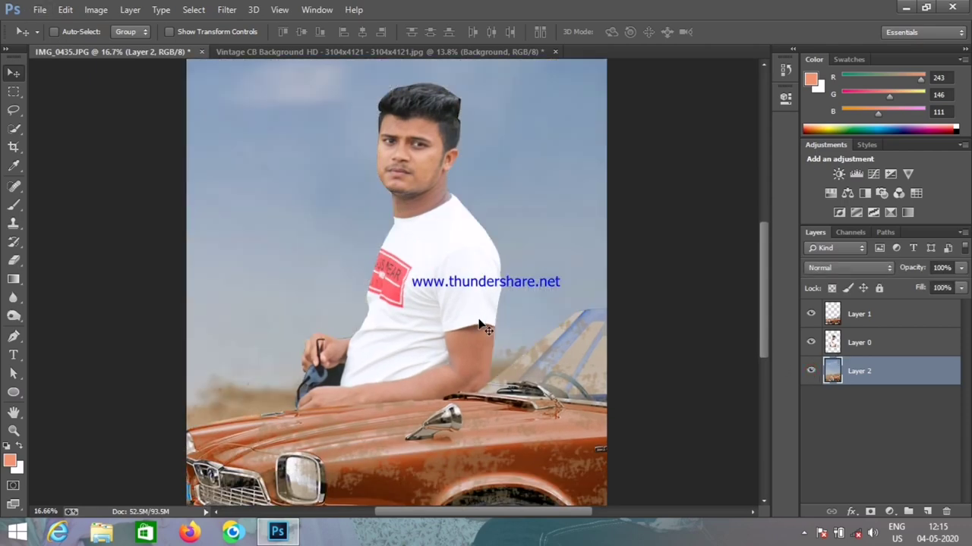
scroll(480, 325, "down", 2)
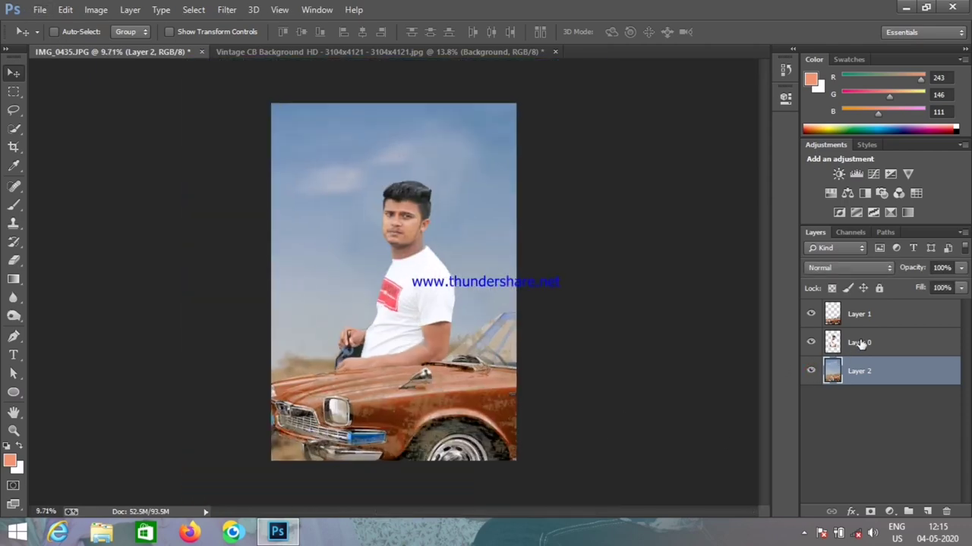
Step: Drag the car layer (Layer 1) and the man's layer (Layer 0) slightly lower
left_click(859, 314)
left_click_drag(483, 395, 483, 415)
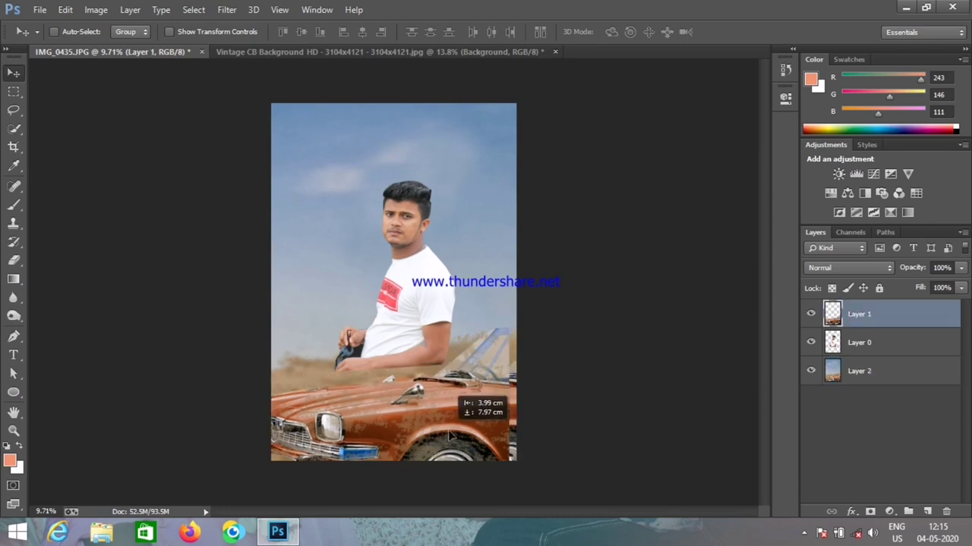
left_click(868, 352)
left_click_drag(429, 280, 438, 350)
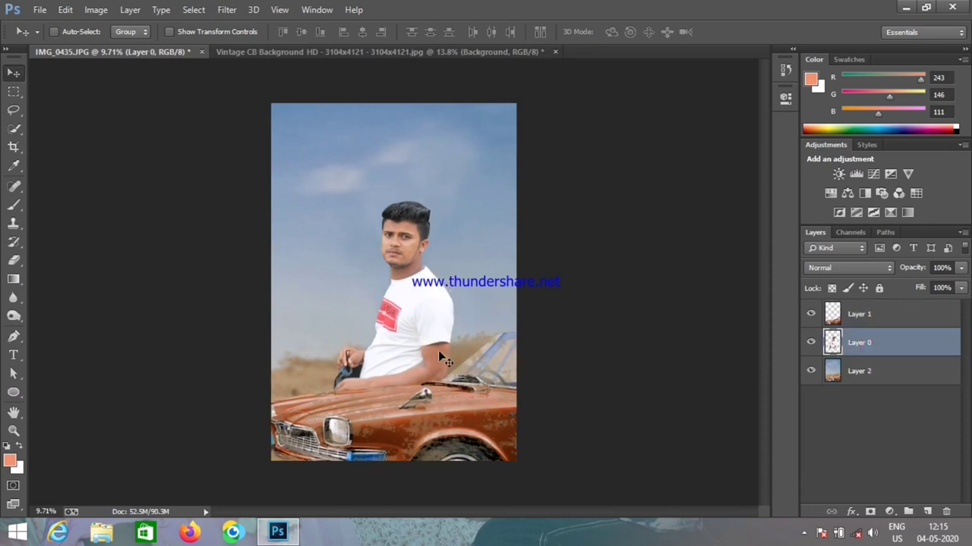
scroll(438, 350, "down", 1)
scroll(472, 410, "up", 2)
scroll(299, 278, "up", 1)
scroll(307, 287, "up", 2)
scroll(529, 353, "down", 2)
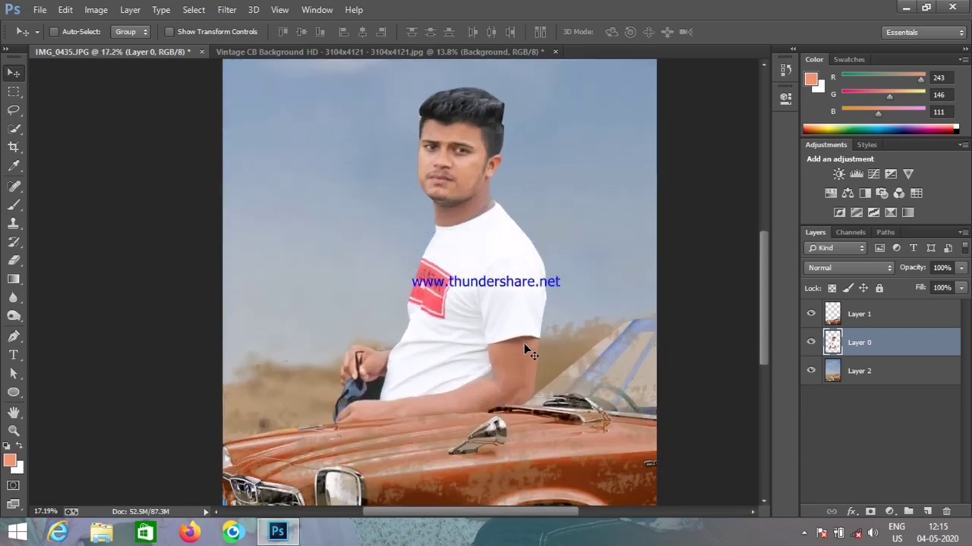
scroll(529, 353, "down", 2)
scroll(529, 353, "down", 2)
scroll(529, 353, "down", 1)
scroll(531, 354, "down", 1)
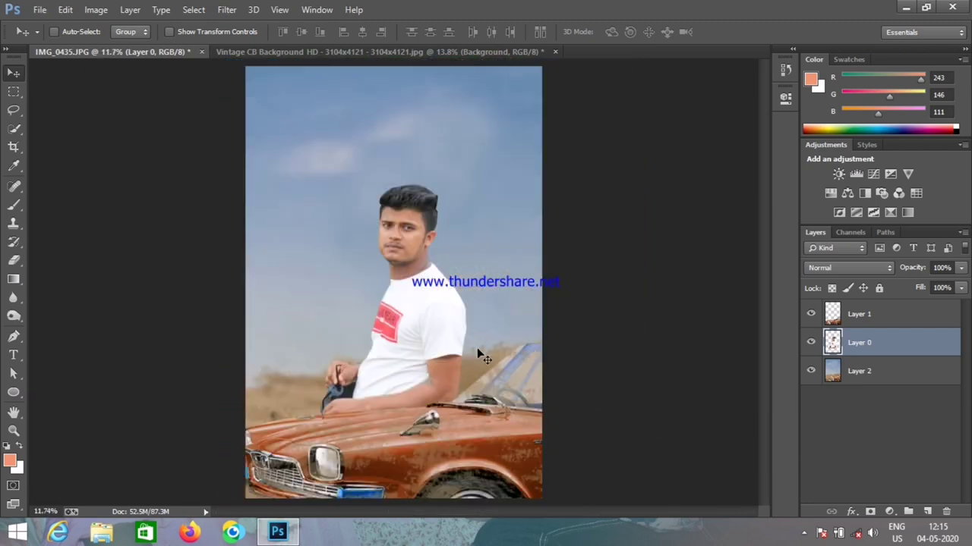
scroll(339, 340, "up", 1)
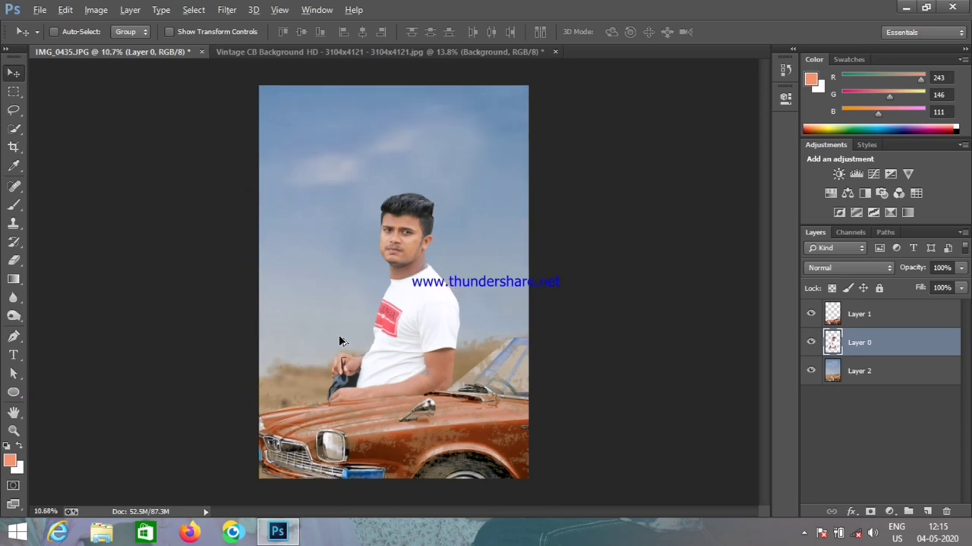
scroll(355, 270, "up", 1)
scroll(362, 237, "up", 2)
scroll(424, 239, "up", 3)
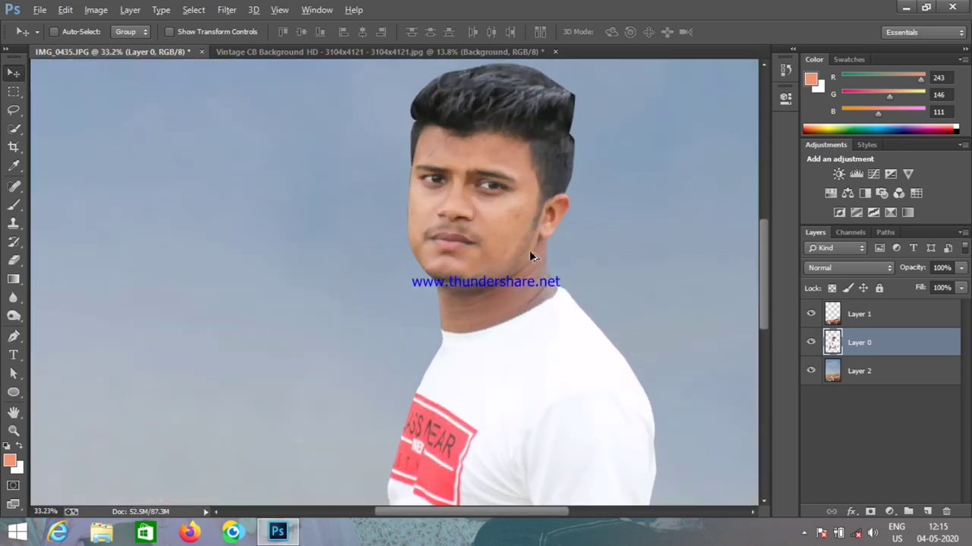
scroll(534, 258, "up", 2)
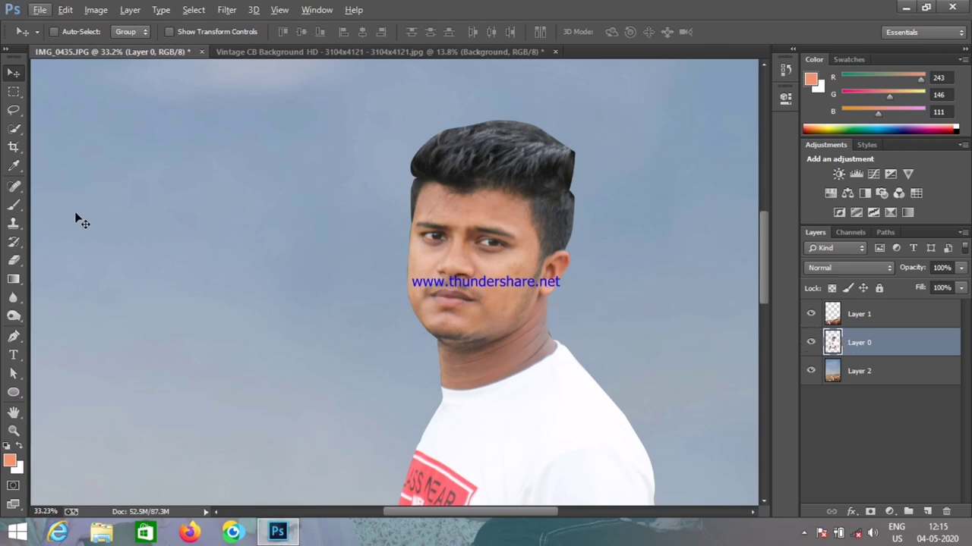
Step: Set up the Smudge tool with a scattered grass-like 41 px tip at 70% strength
left_click(15, 300)
right_click(25, 296)
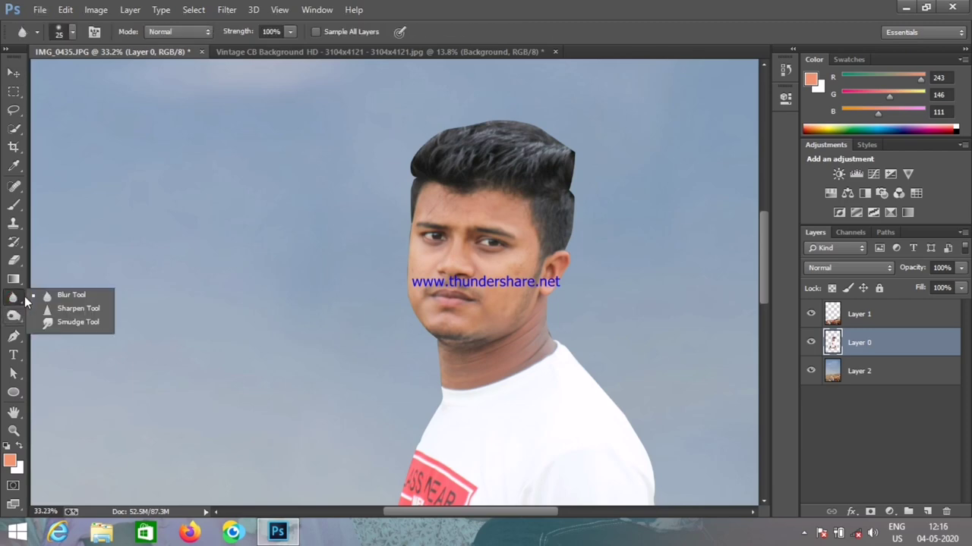
left_click(67, 322)
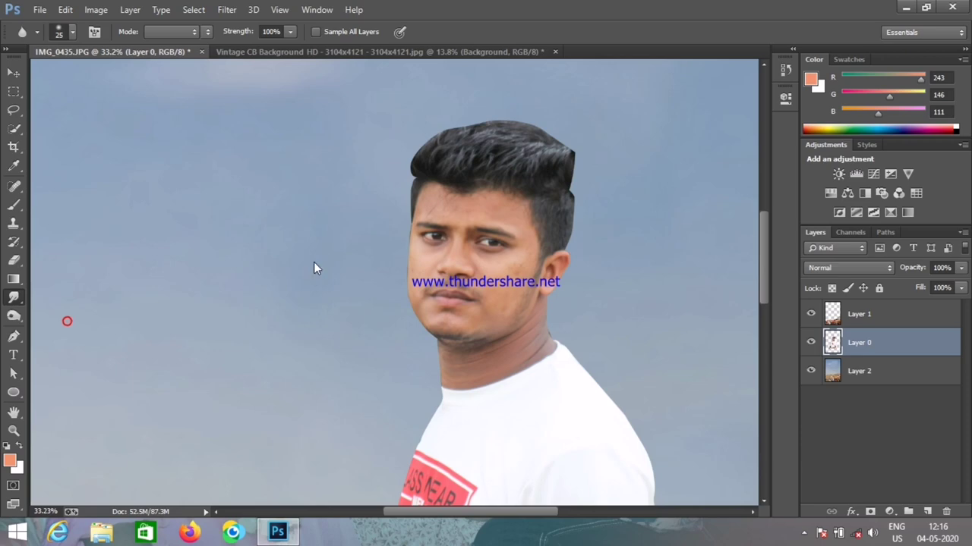
right_click(502, 177)
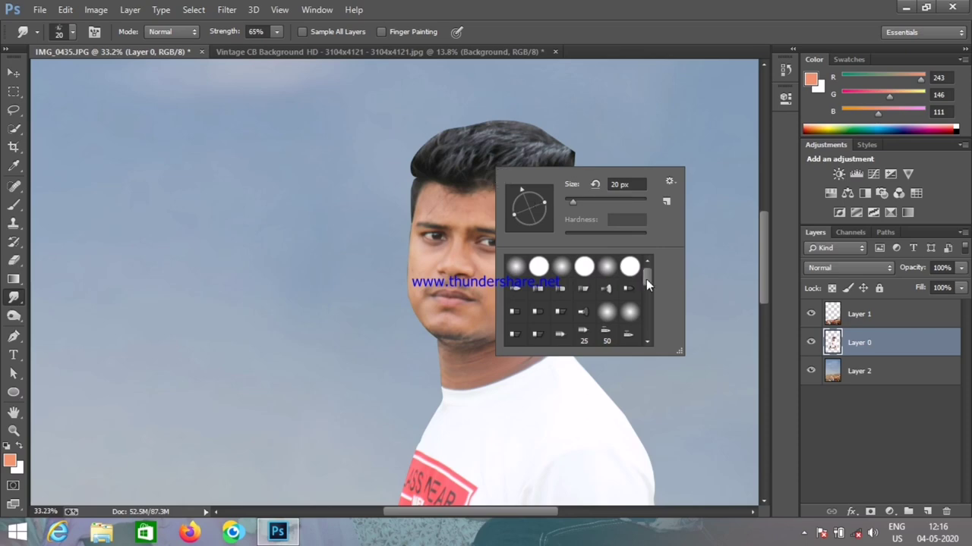
left_click_drag(646, 282, 648, 304)
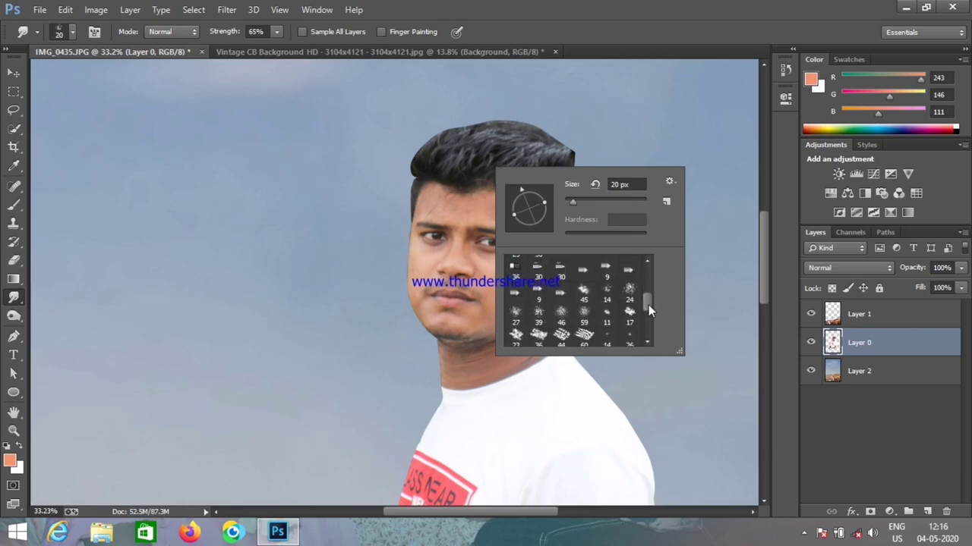
left_click(608, 296)
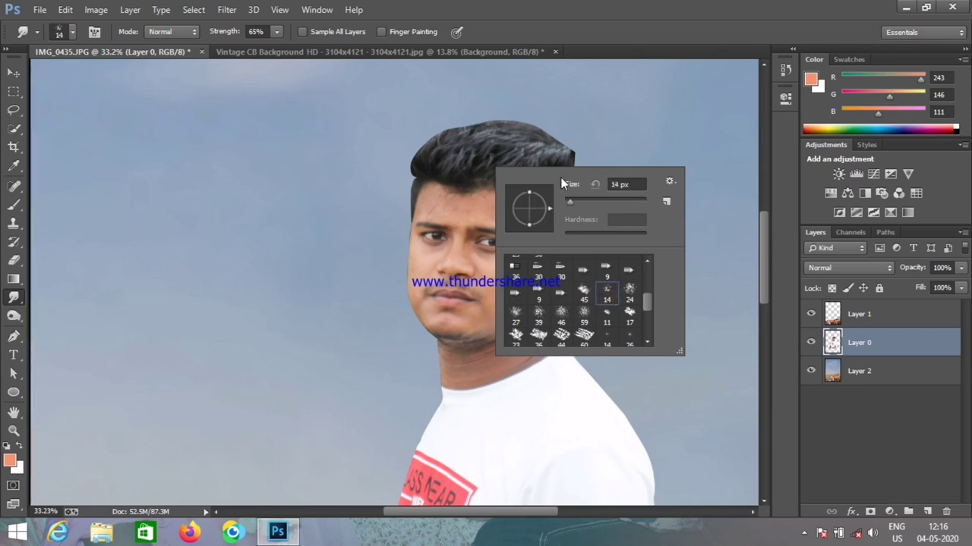
left_click_drag(569, 201, 581, 201)
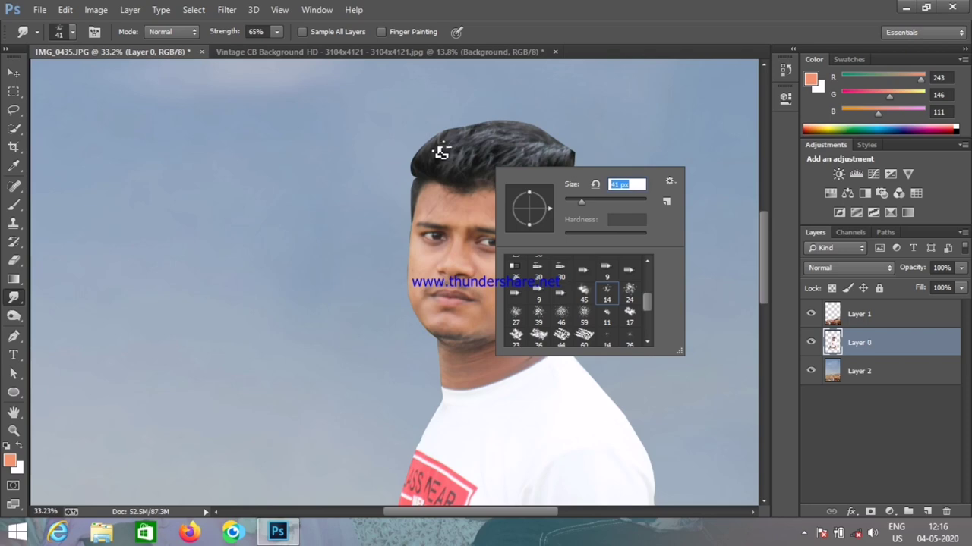
left_click(279, 31)
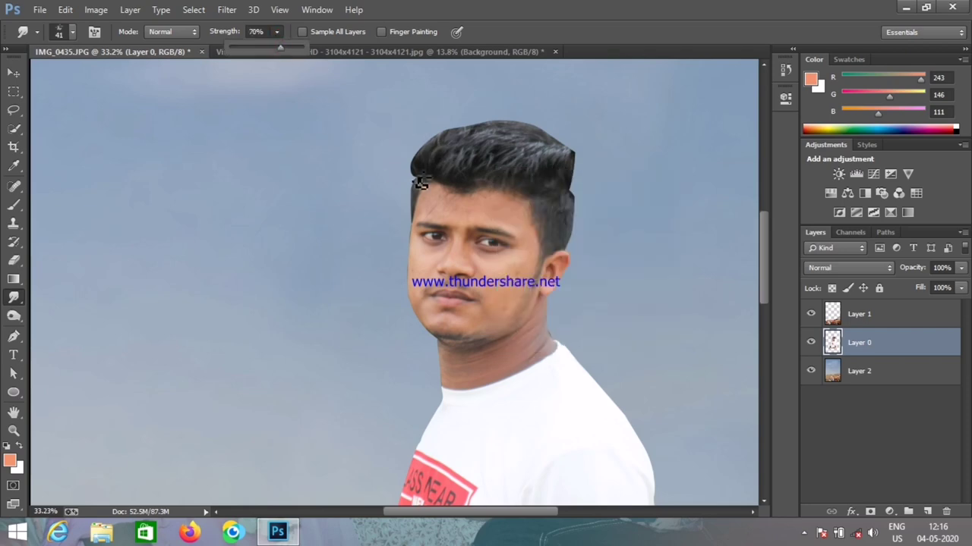
scroll(420, 182, "up", 3)
scroll(417, 180, "up", 2)
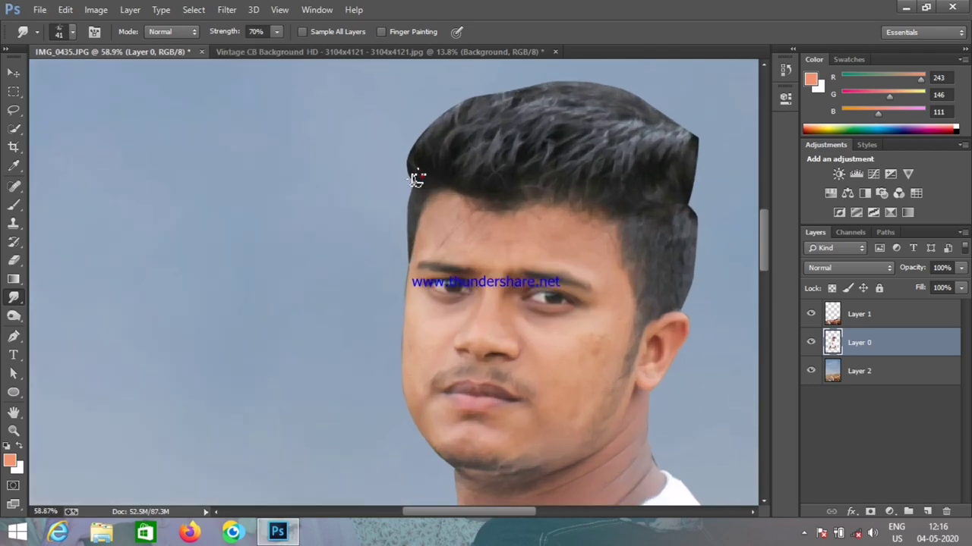
right_click(418, 165)
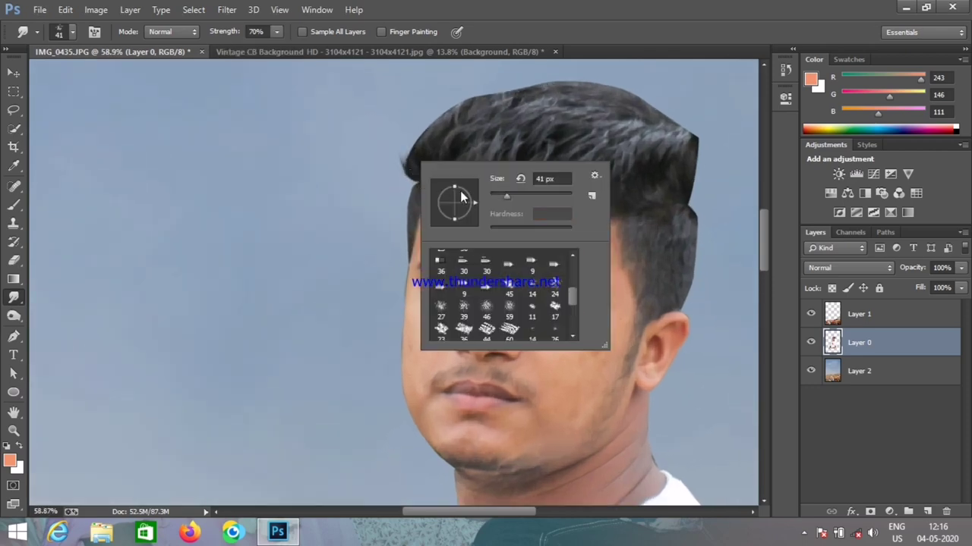
left_click(410, 166)
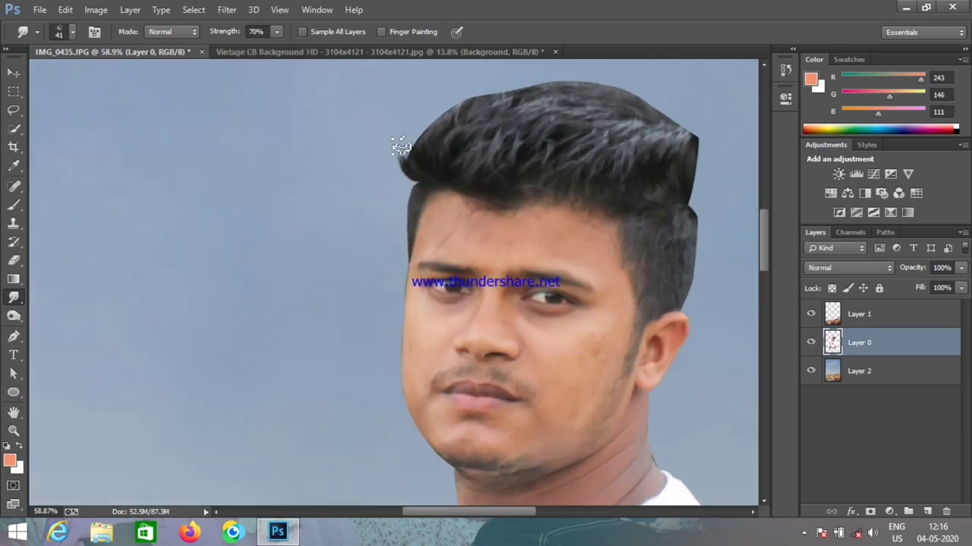
Step: Smudge the hair's left, top and right edges outward into spikes, brush enlarged to 70
mouse_move(417, 161)
left_mouse_down()
mouse_move(406, 144)
mouse_move(460, 102)
mouse_move(499, 164)
mouse_move(588, 122)
left_mouse_up()
scroll(470, 114, "up", 2)
key("bracketright")
key("bracketright")
key("bracketright")
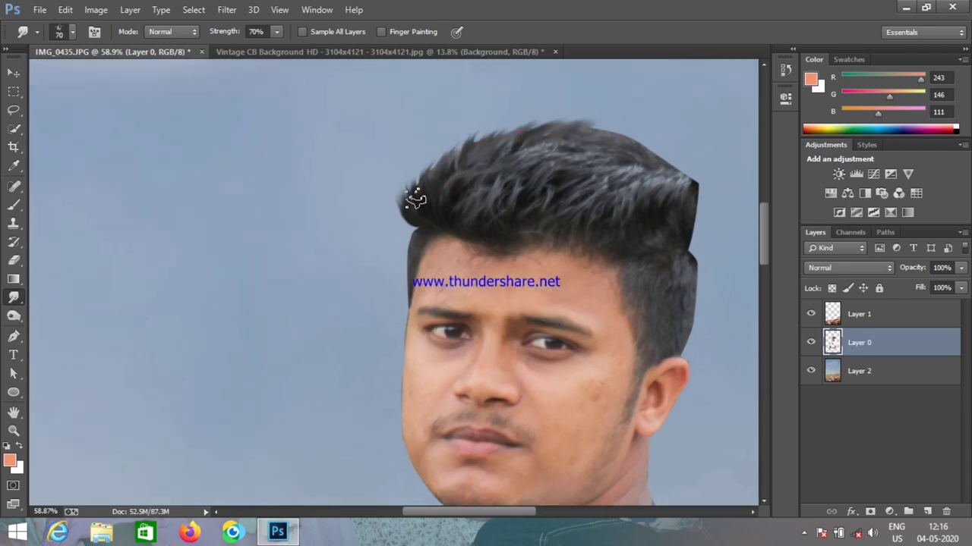
left_click_drag(412, 202, 427, 141)
left_click_drag(419, 179, 448, 140)
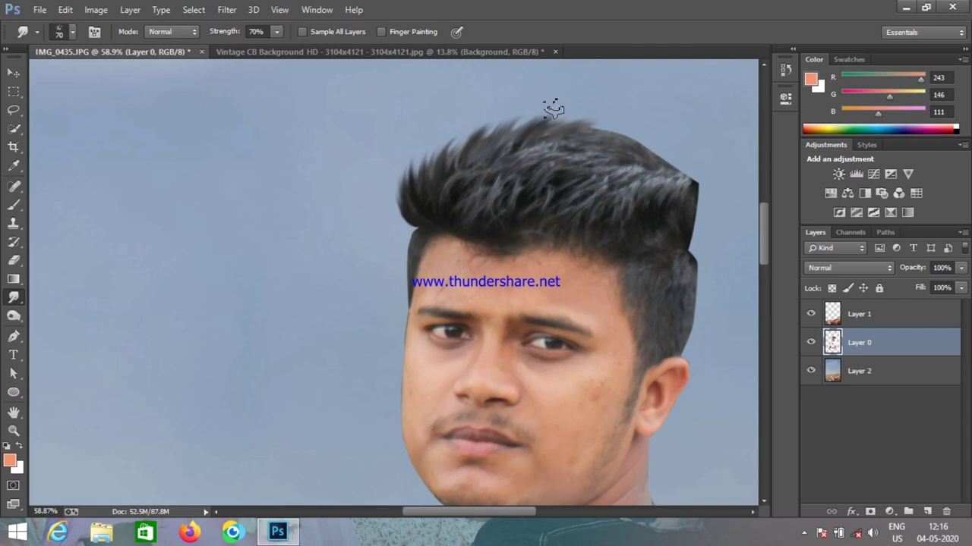
mouse_move(547, 127)
left_mouse_down()
mouse_move(691, 240)
mouse_move(705, 190)
left_mouse_up()
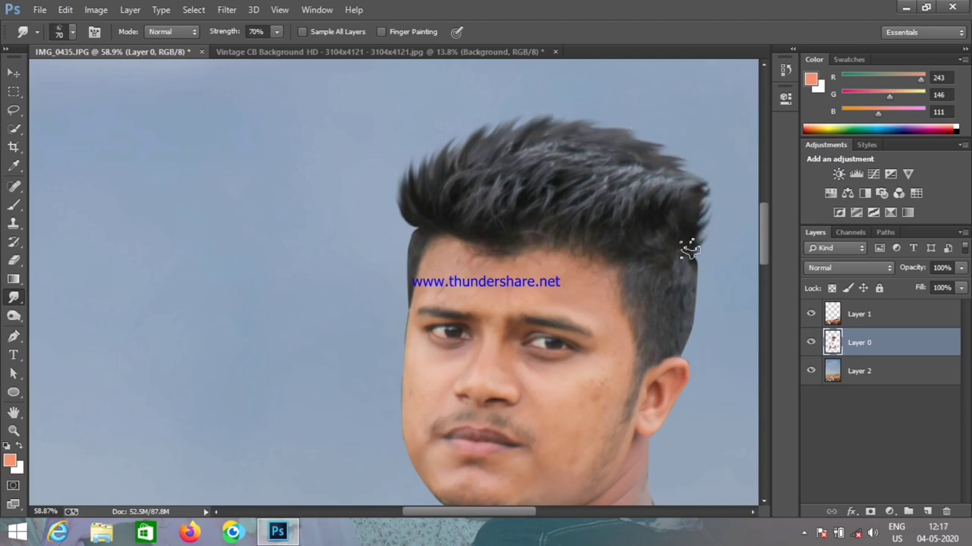
left_click_drag(689, 249, 714, 182)
mouse_move(465, 224)
left_mouse_down()
mouse_move(412, 206)
mouse_move(423, 142)
left_mouse_up()
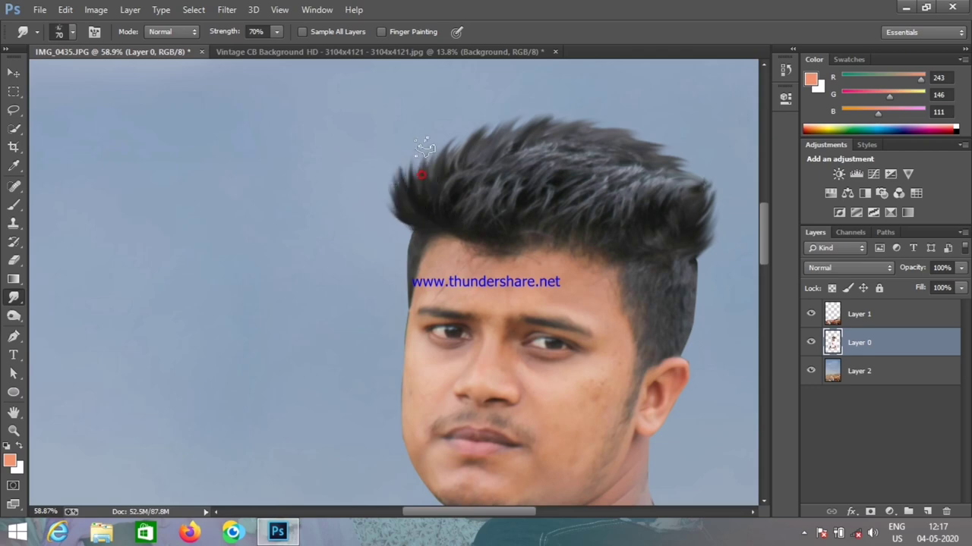
Step: Add more smudged spikes along the upper-right, right and upper-left hair edges
mouse_move(700, 230)
left_mouse_down()
mouse_move(710, 171)
mouse_move(661, 121)
mouse_move(607, 99)
left_mouse_up()
mouse_move(584, 279)
left_mouse_down()
mouse_move(516, 291)
mouse_move(494, 280)
left_mouse_up()
left_click_drag(604, 235, 641, 175)
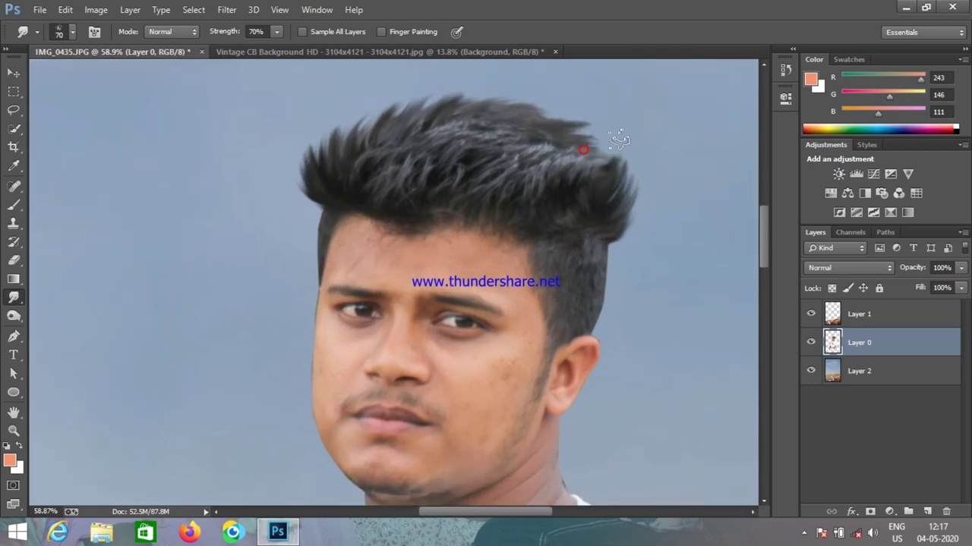
left_click_drag(586, 148, 616, 137)
left_click_drag(613, 217, 645, 204)
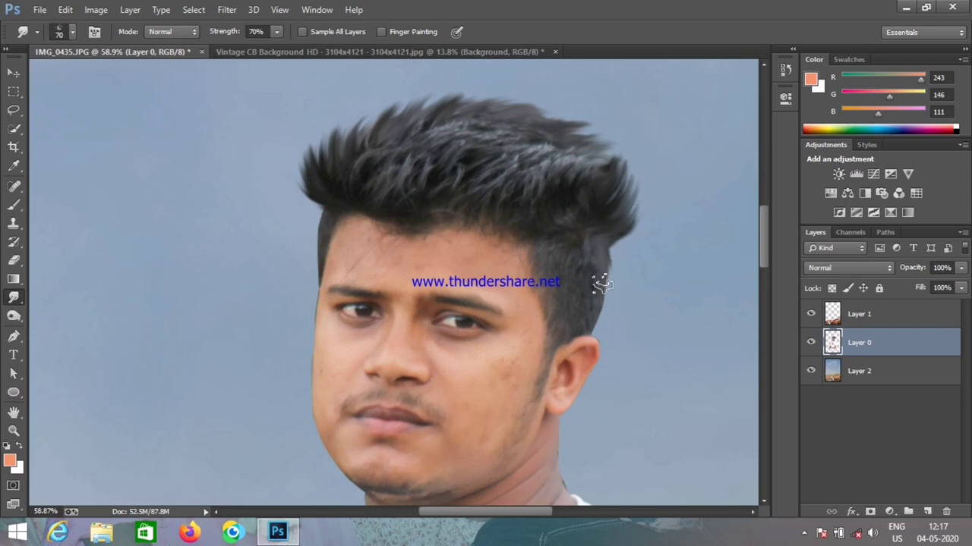
left_click_drag(321, 191, 319, 131)
scroll(321, 265, "down", 3)
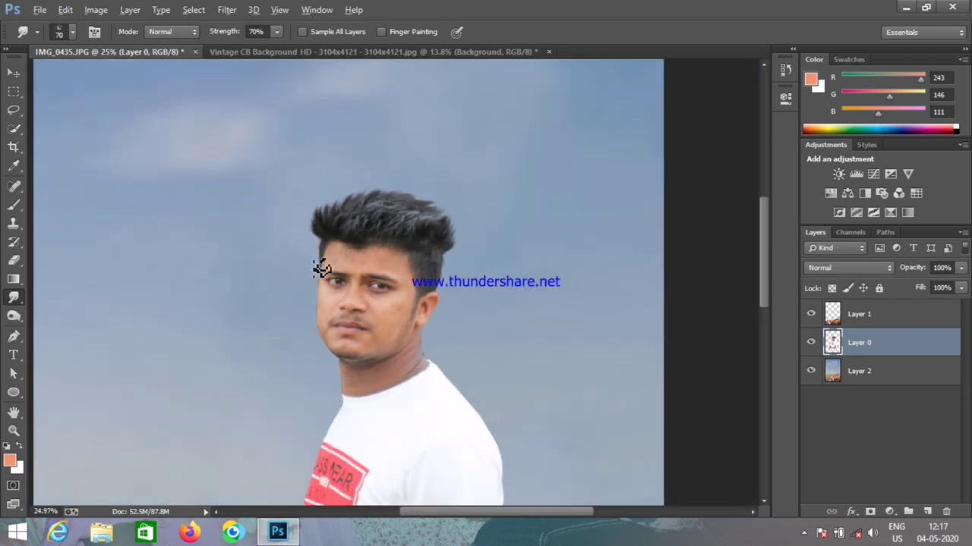
scroll(321, 264, "down", 4)
scroll(364, 195, "up", 2)
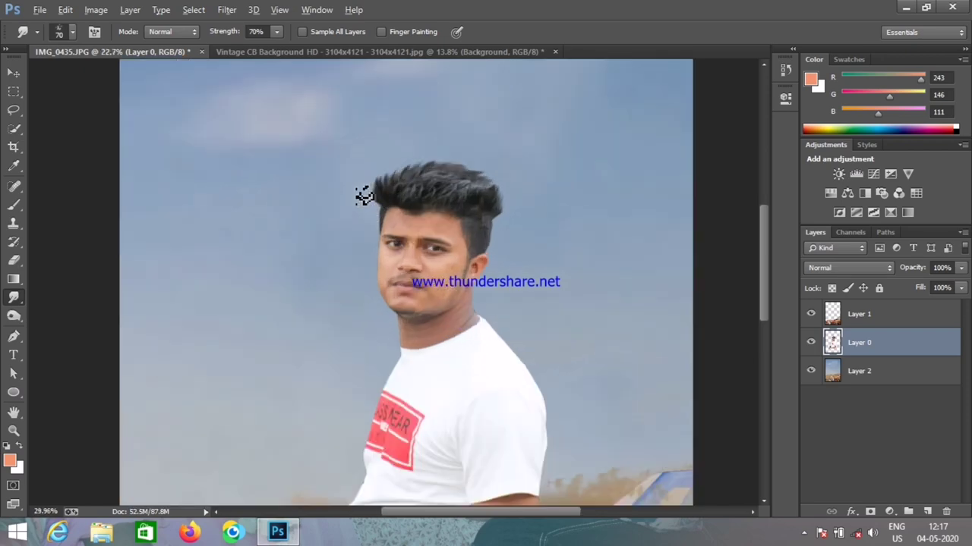
scroll(365, 195, "up", 2)
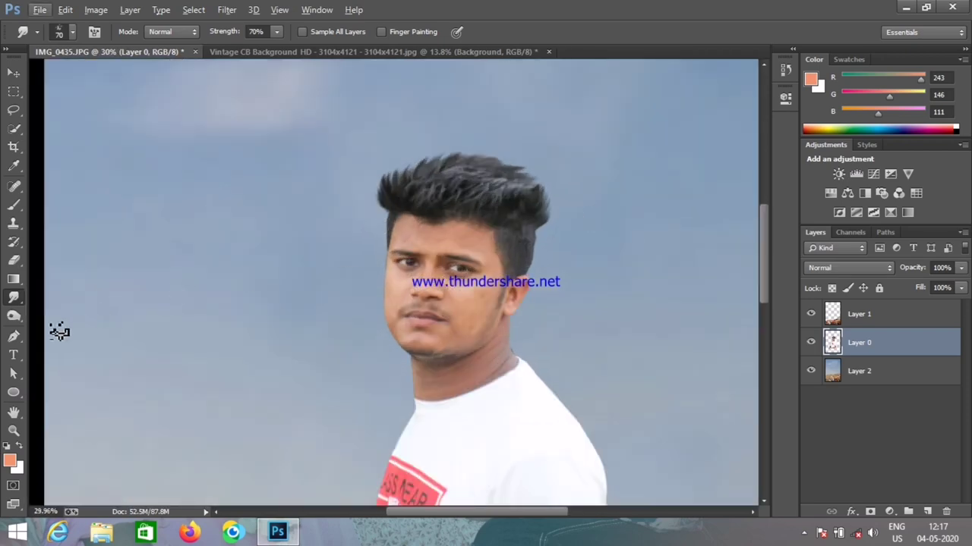
left_click(14, 317)
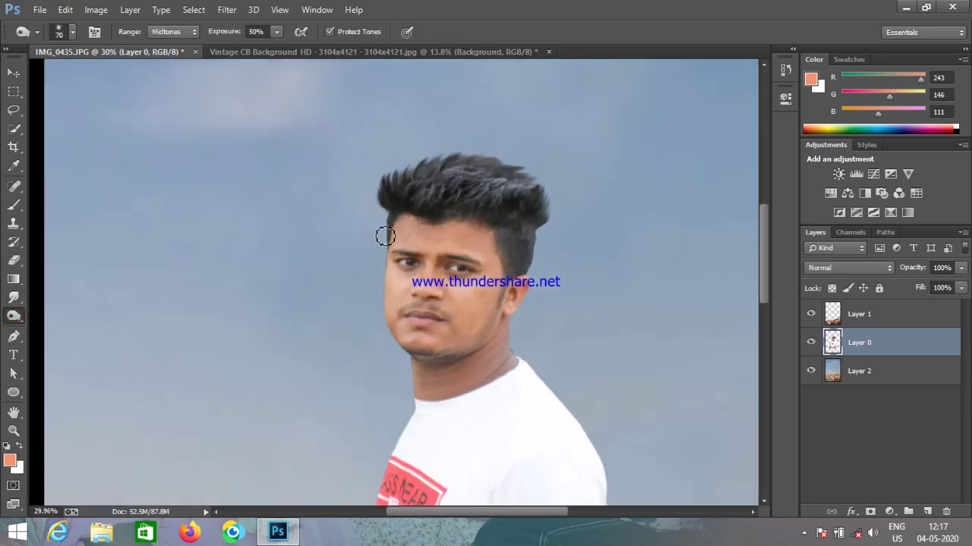
Step: Dodge the hair's top edge with a 250 px Midtones brush at 50% exposure, then review
key("bracketright")
key("bracketright")
key("bracketright")
key("bracketright")
key("bracketright")
key("bracketright")
left_click_drag(377, 165, 544, 199)
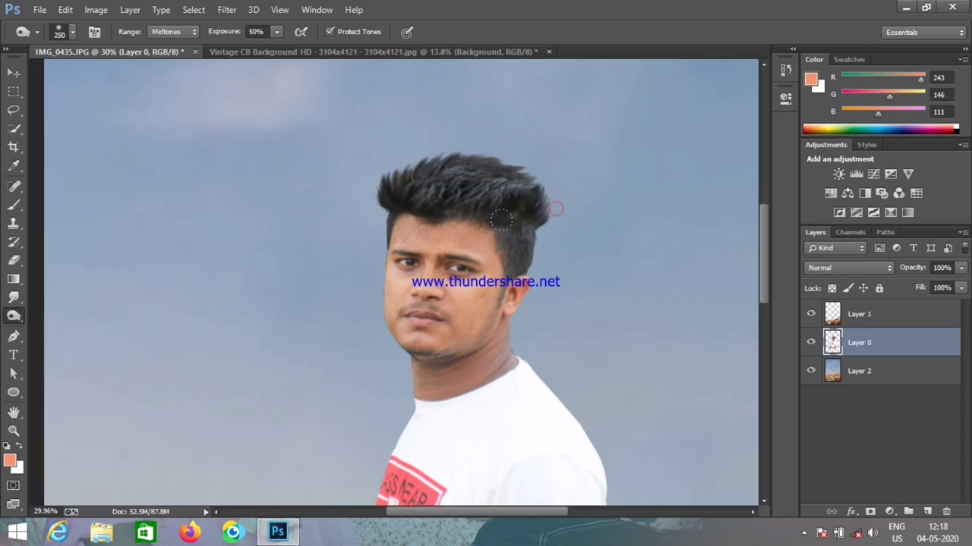
scroll(475, 346, "down", 2)
scroll(474, 357, "down", 2)
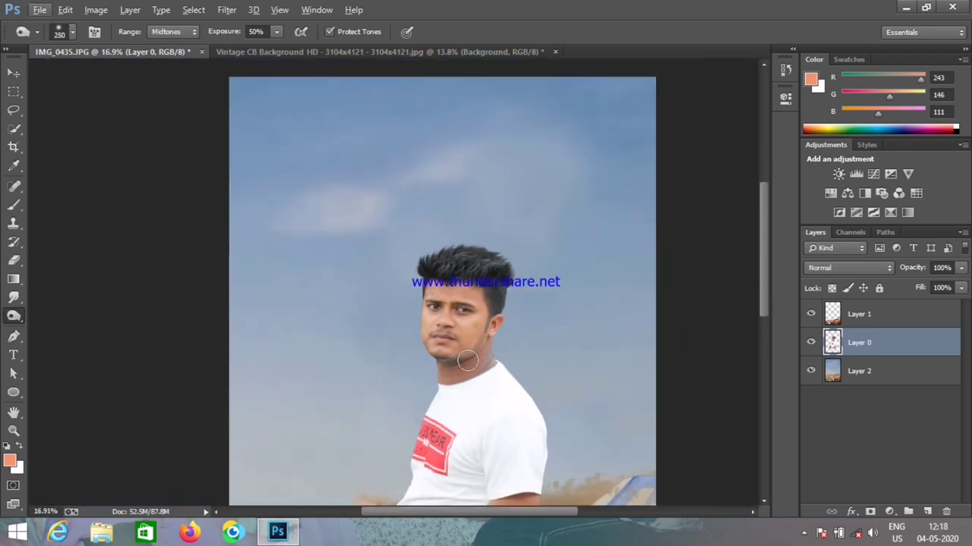
scroll(476, 368, "down", 1)
scroll(476, 379, "down", 1)
scroll(476, 384, "down", 1)
scroll(476, 383, "down", 1)
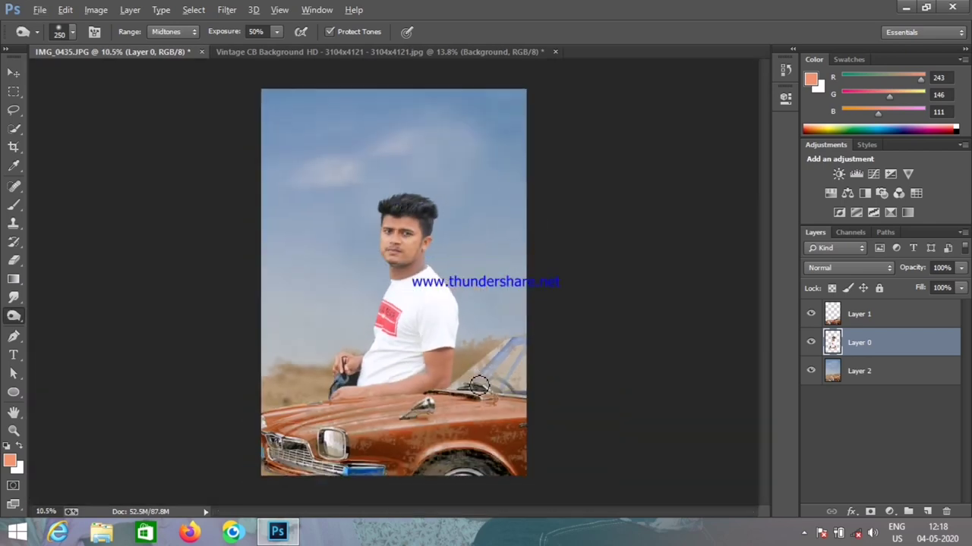
scroll(422, 222, "up", 3)
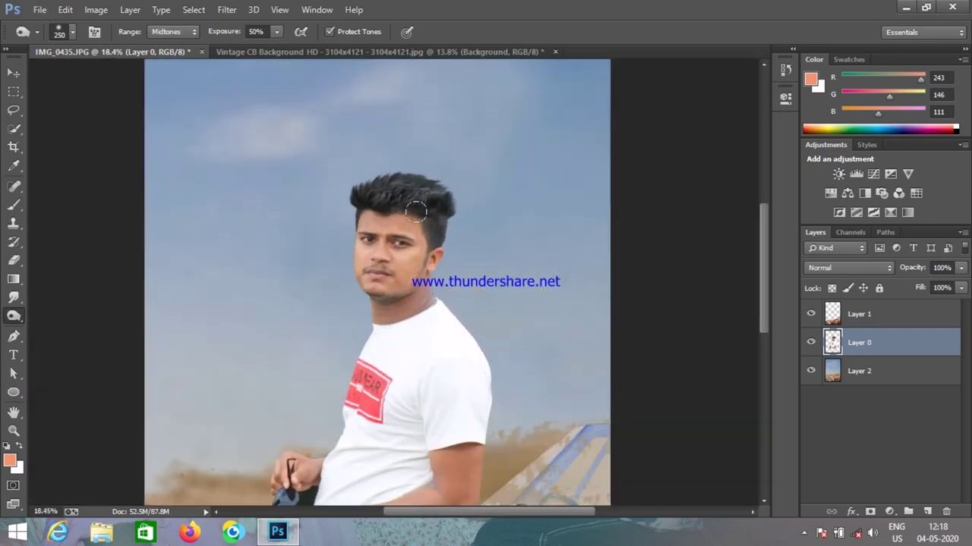
scroll(422, 222, "up", 2)
scroll(422, 222, "up", 3)
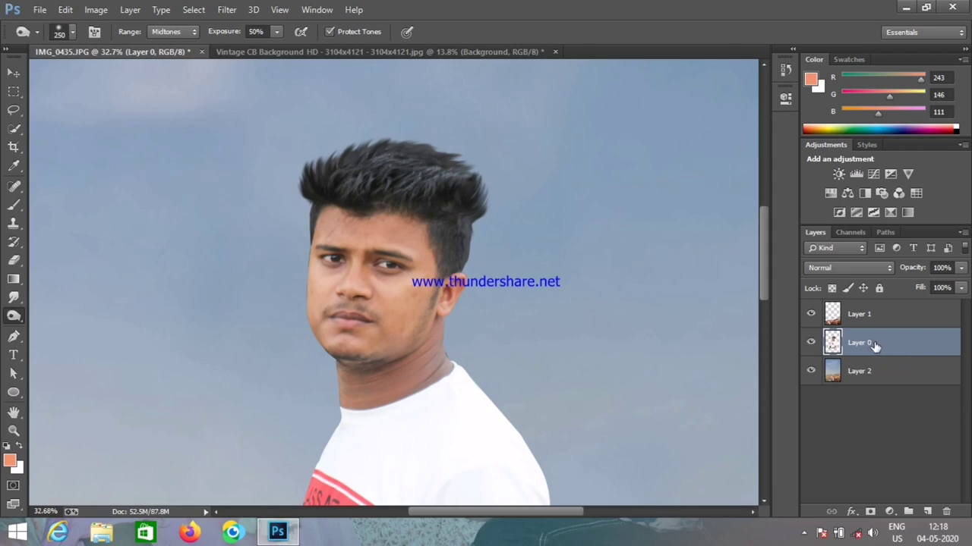
Step: Duplicate Layer 0 to create Layer 0 copy
right_click(874, 347)
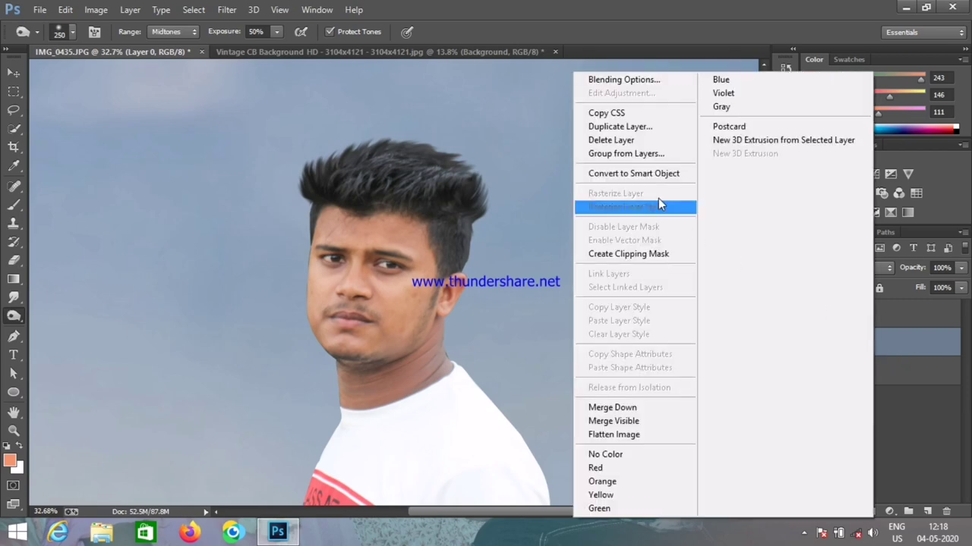
left_click(628, 129)
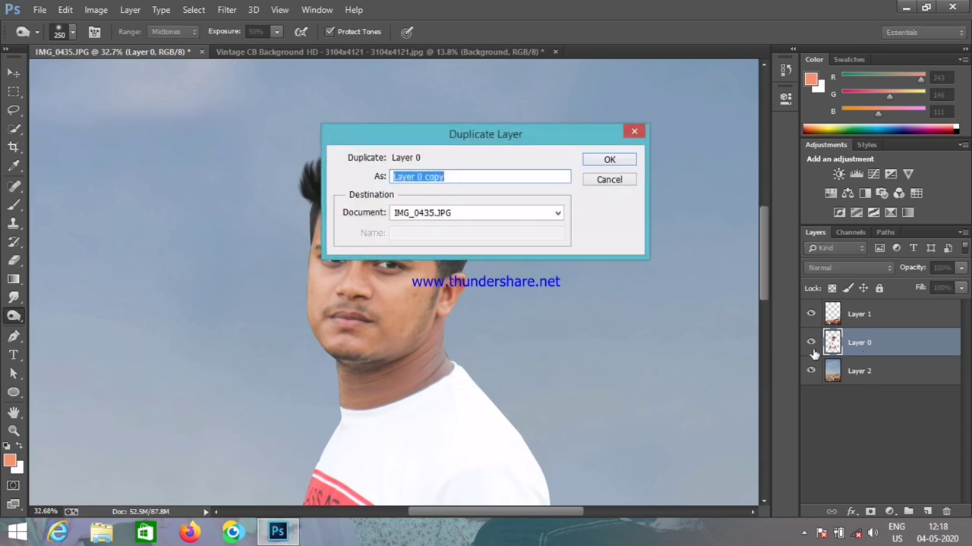
left_click(610, 161)
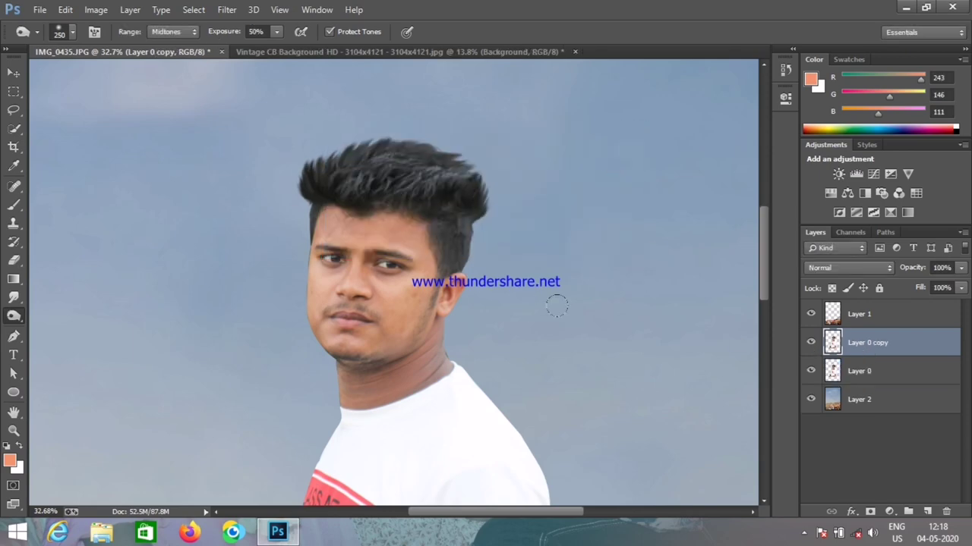
scroll(582, 321, "down", 2)
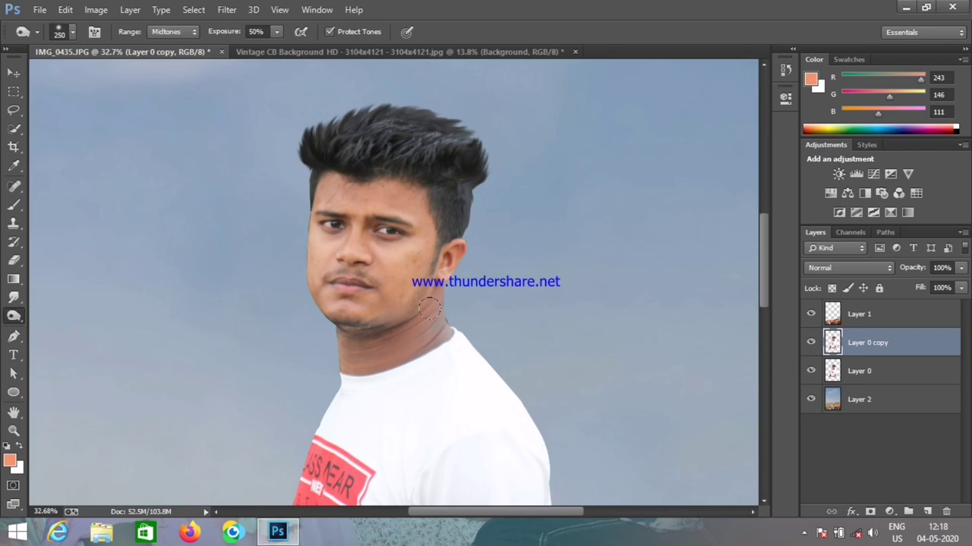
Step: Switch to the Mixer Brush Tool and enlarge the brush slightly
left_click(14, 205)
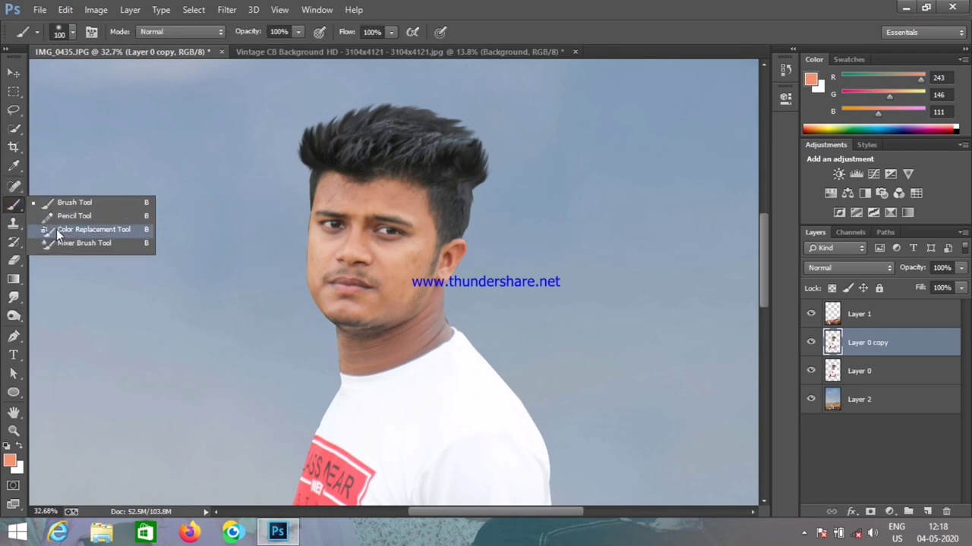
left_click(67, 244)
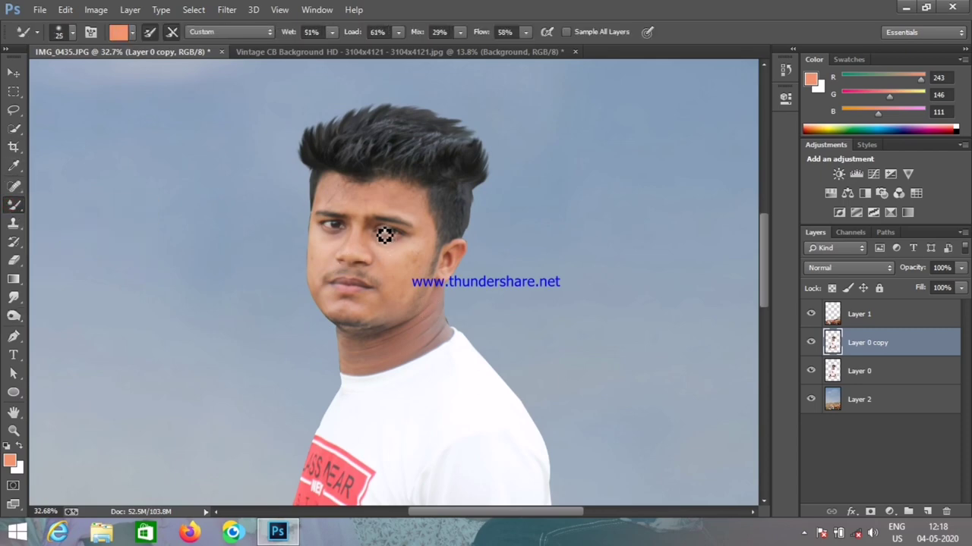
scroll(372, 207, "up", 3)
scroll(372, 207, "up", 3)
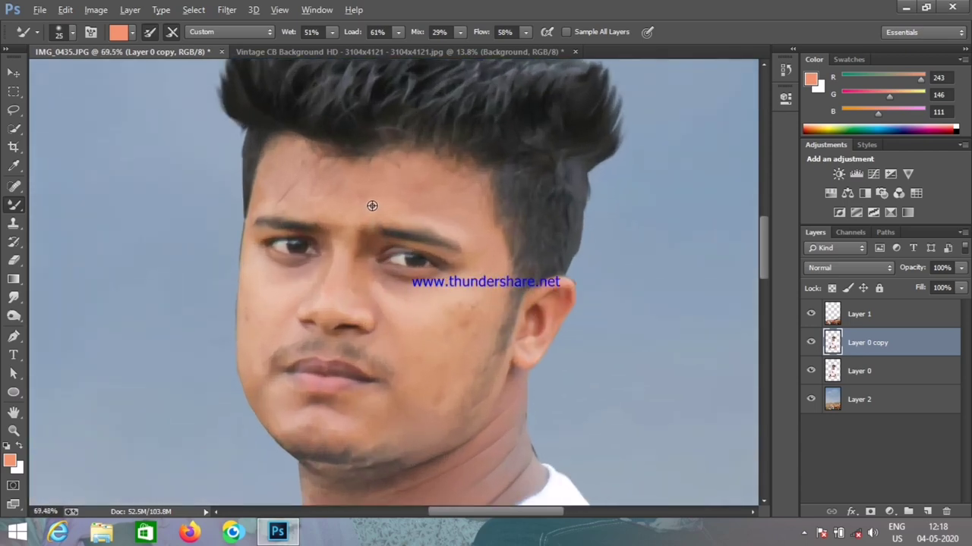
scroll(372, 217, "up", 1)
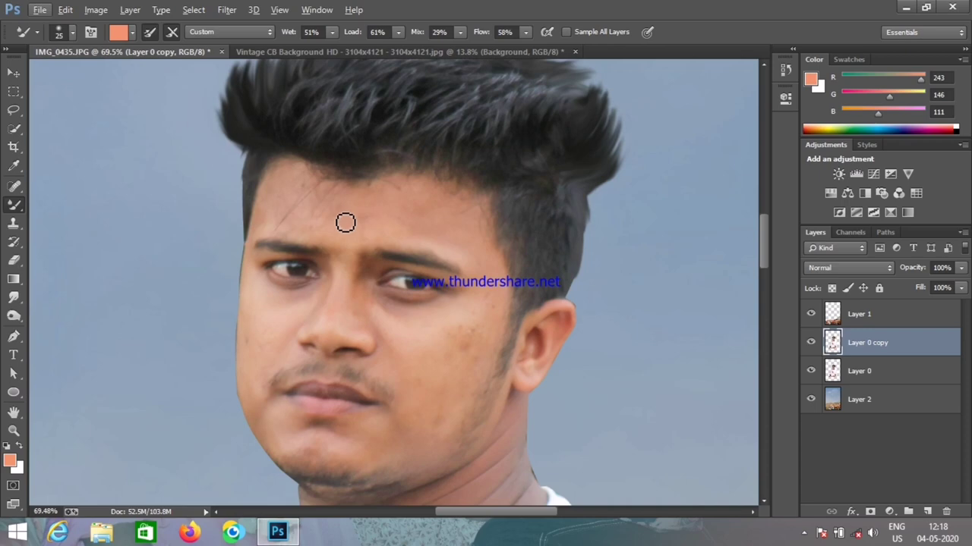
key("alt")
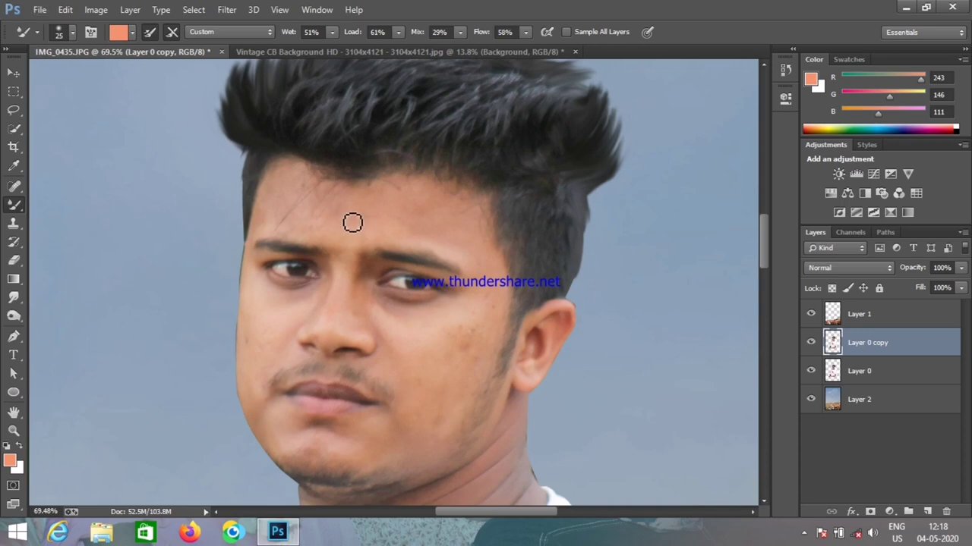
key("bracketright")
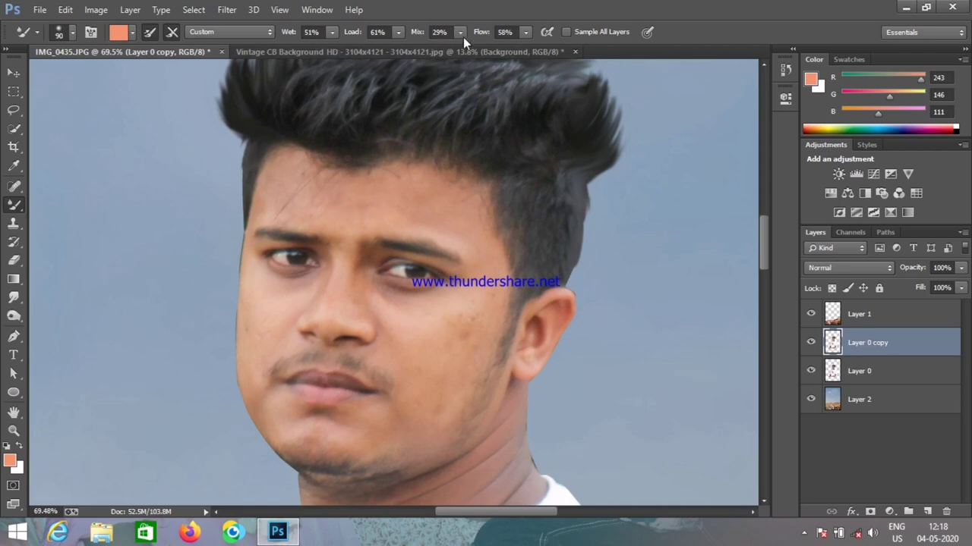
Step: Sample the forehead skin and smooth the forehead, removing the dark mark
left_click(346, 205, "alt")
left_click(293, 202)
left_click_drag(389, 204, 355, 211)
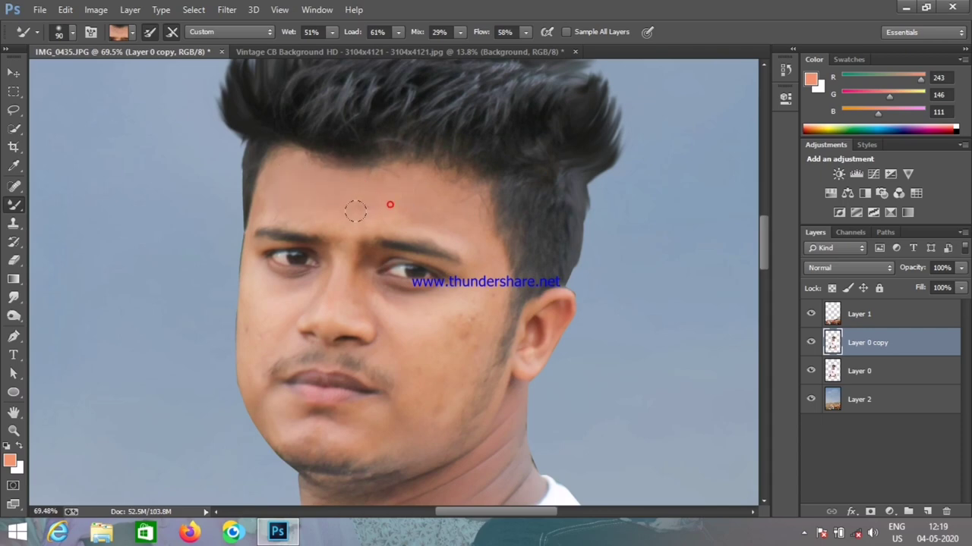
left_click(373, 202)
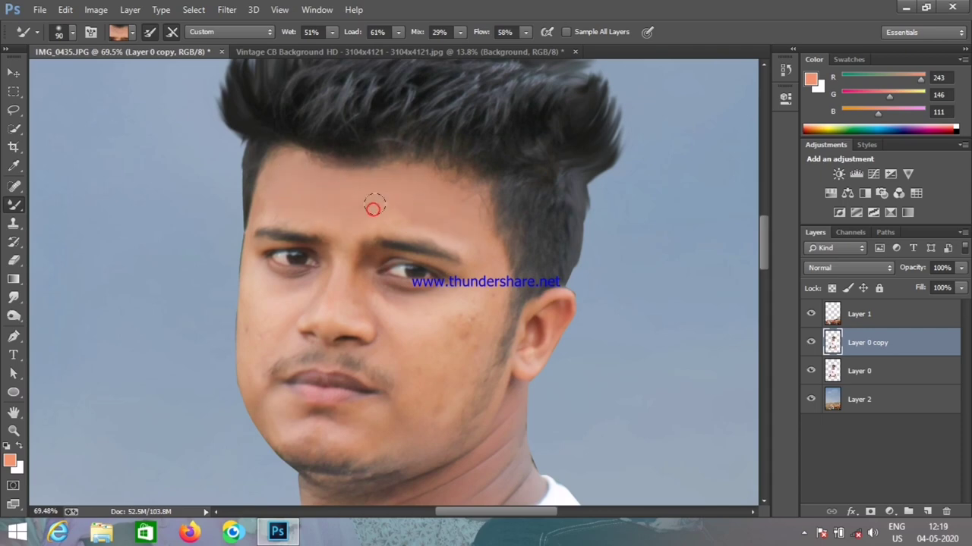
left_click_drag(423, 204, 453, 214)
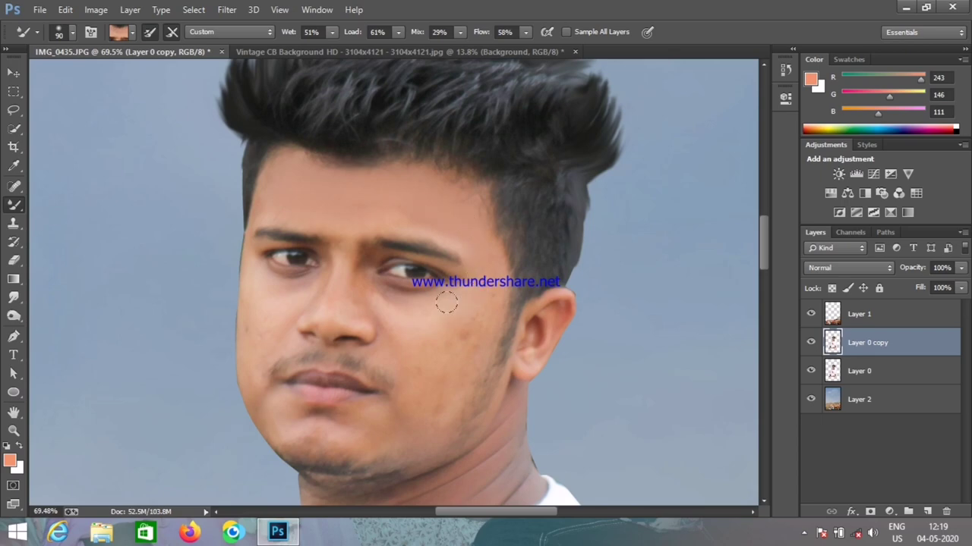
Step: Smooth the skin under the eye, on the cheek, chin, jaw and beside the nose
left_click_drag(421, 319, 367, 285)
mouse_move(465, 314)
left_mouse_down()
mouse_move(445, 357)
mouse_move(387, 314)
left_mouse_up()
scroll(425, 348, "down", 2)
left_click_drag(432, 354, 306, 376)
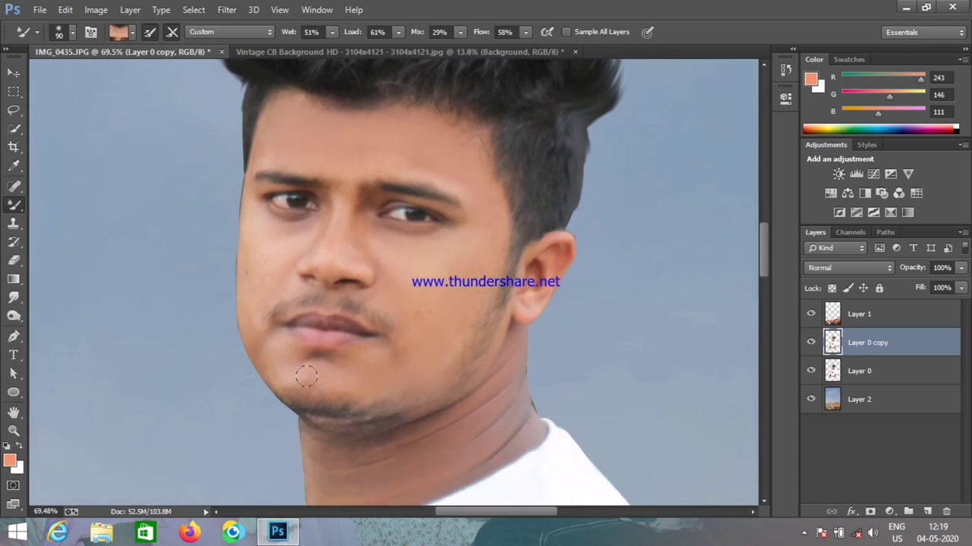
left_click_drag(264, 270, 289, 232)
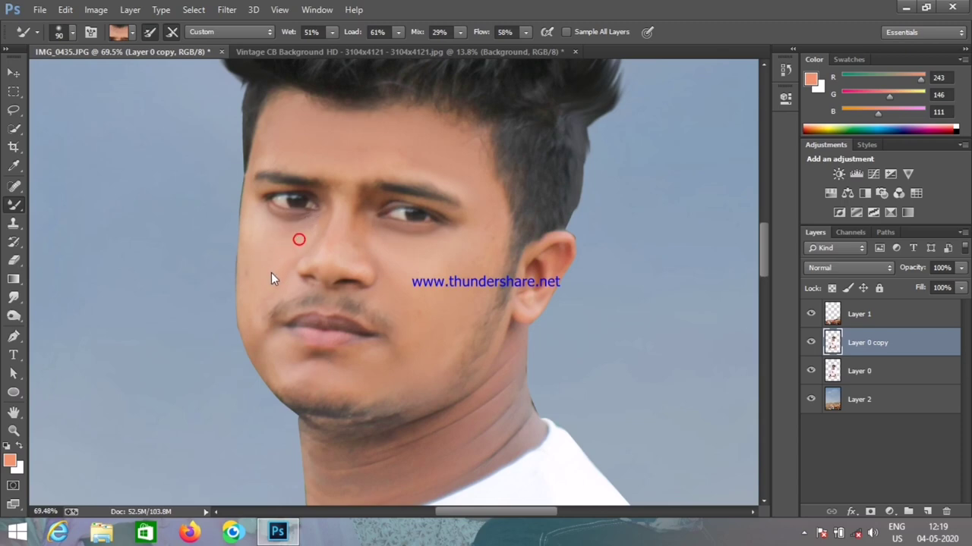
key("[")
left_click_drag(295, 384, 362, 384)
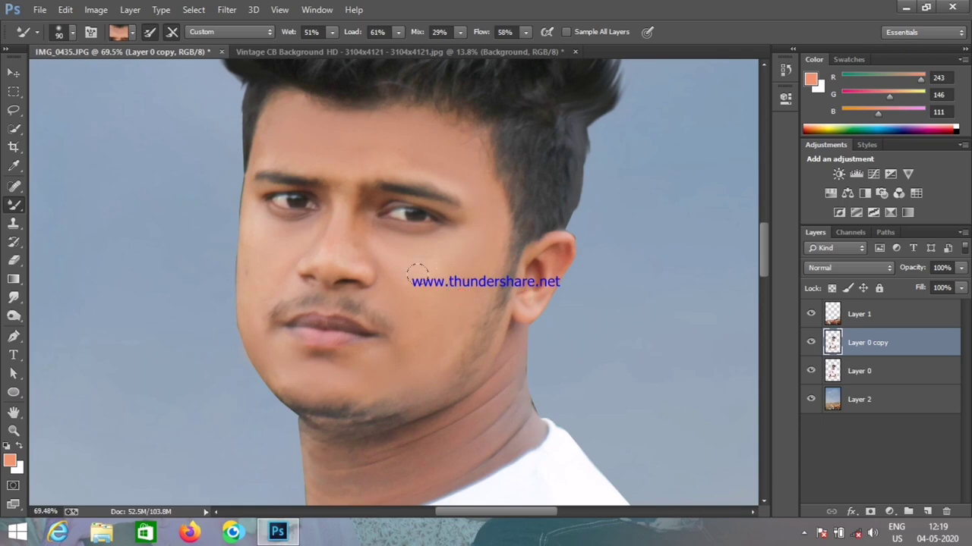
left_click_drag(360, 246, 336, 167)
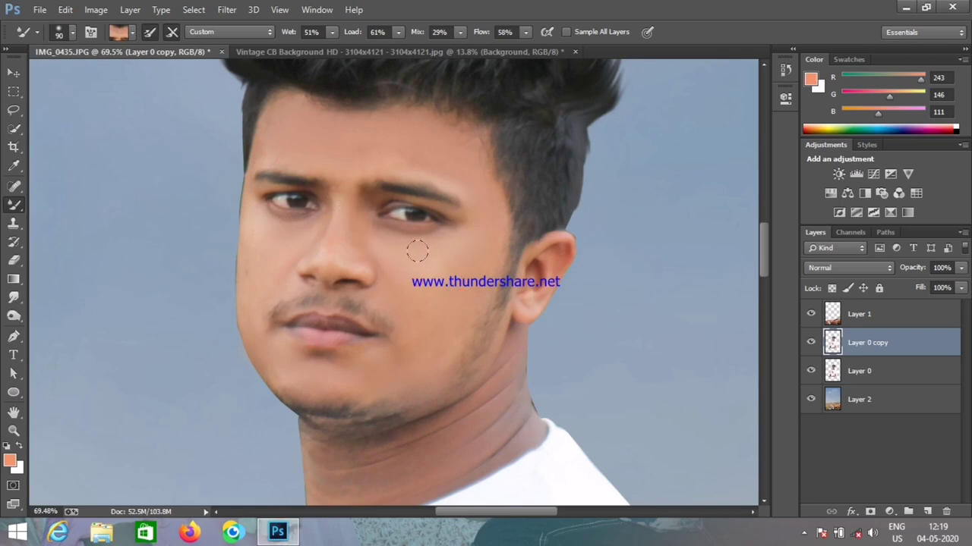
Step: Smooth the neck skin below the chin with a smaller brush
scroll(338, 250, "down", 2)
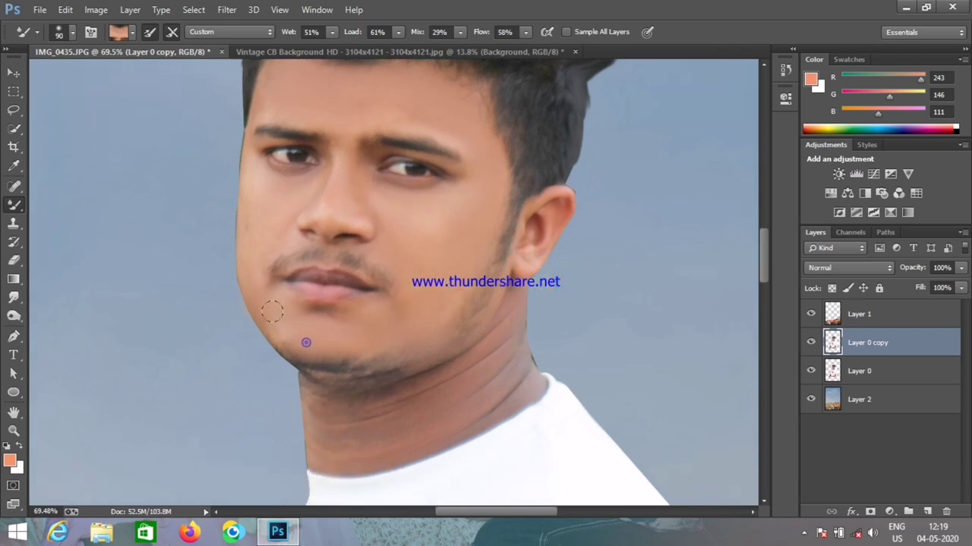
scroll(304, 164, "up", 3)
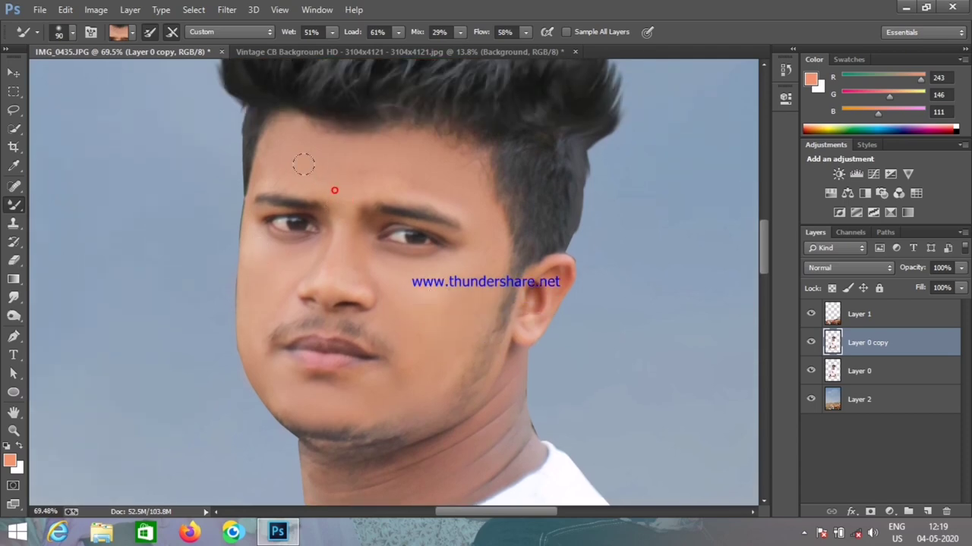
scroll(410, 326, "down", 1)
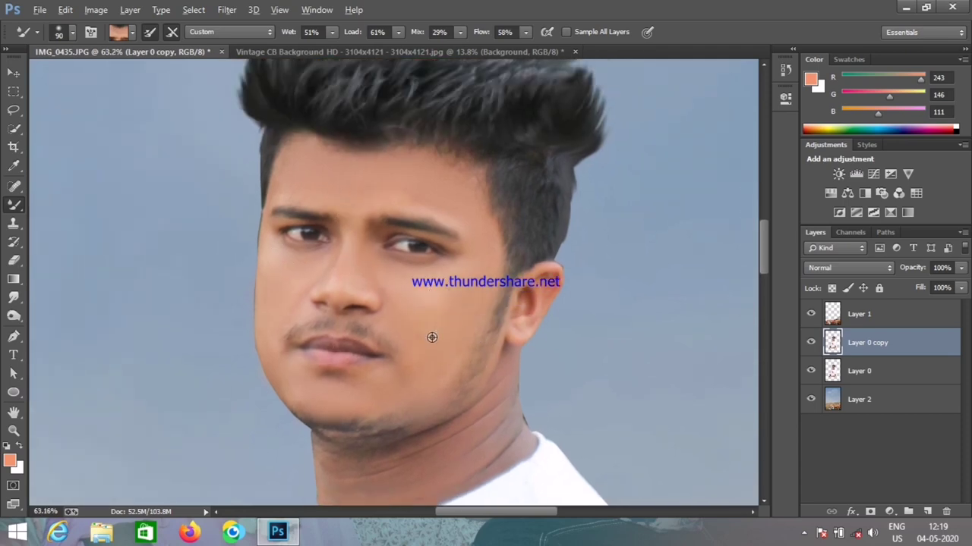
key("bracketleft")
key("bracketleft")
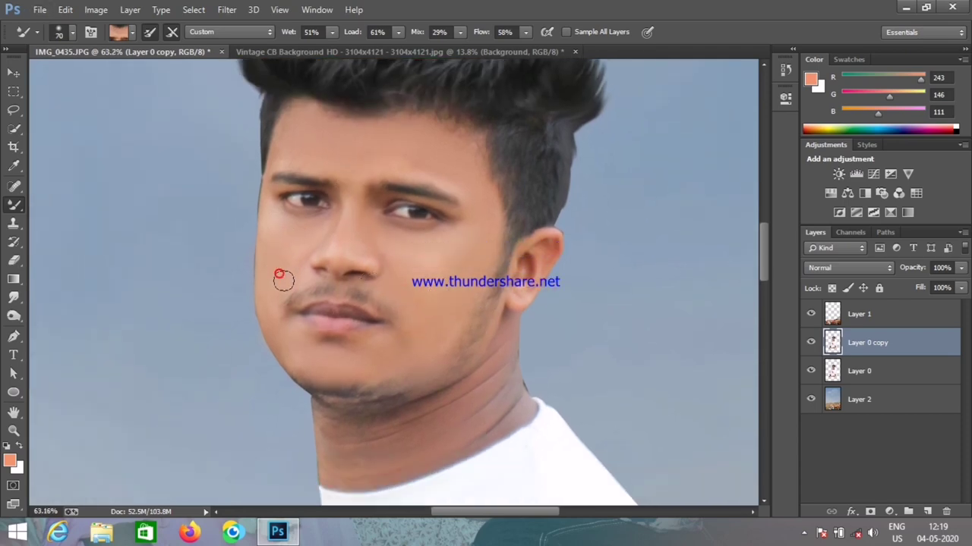
scroll(326, 372, "down", 2)
mouse_move(343, 403)
left_mouse_down()
mouse_move(479, 332)
mouse_move(462, 386)
left_mouse_up()
mouse_move(321, 391)
left_mouse_down()
mouse_move(351, 403)
mouse_move(390, 321)
left_mouse_up()
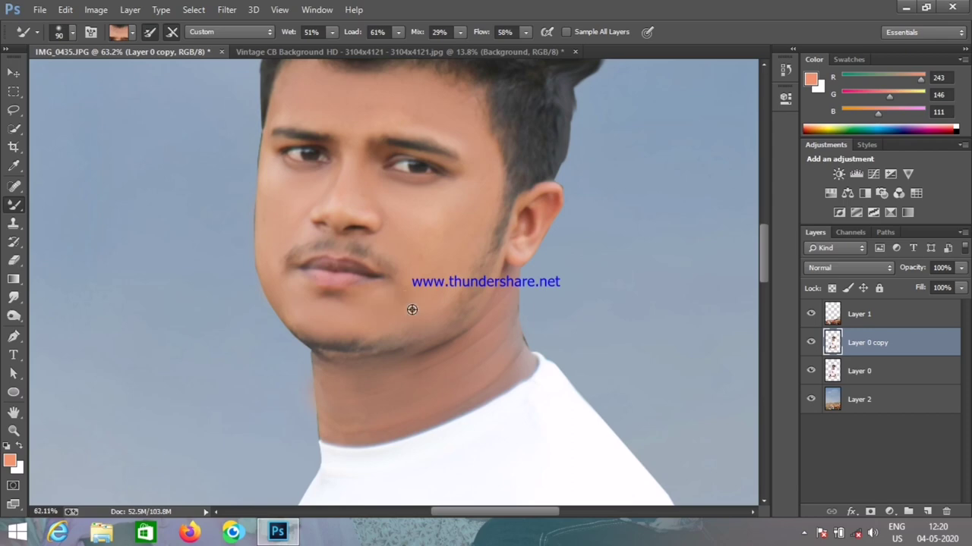
scroll(502, 343, "up", 2)
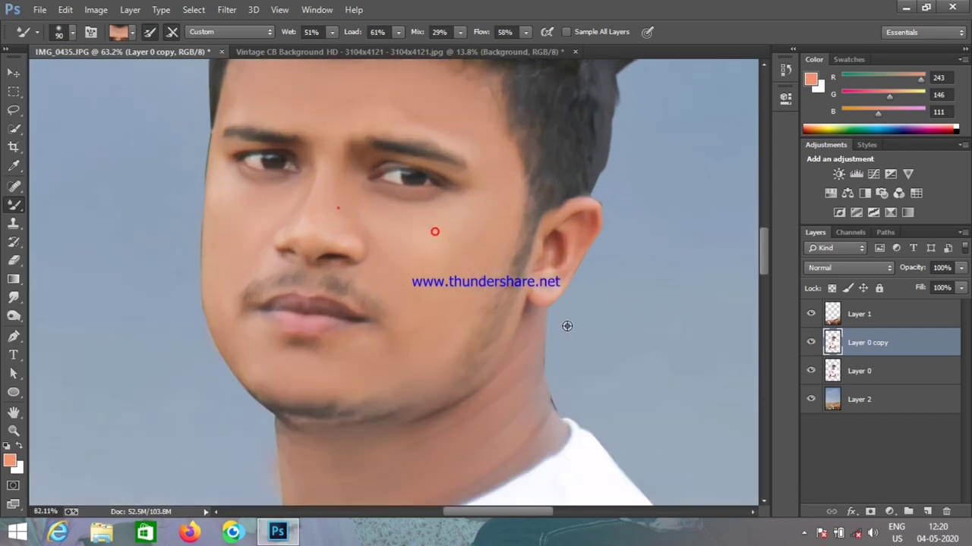
scroll(572, 328, "down", 10)
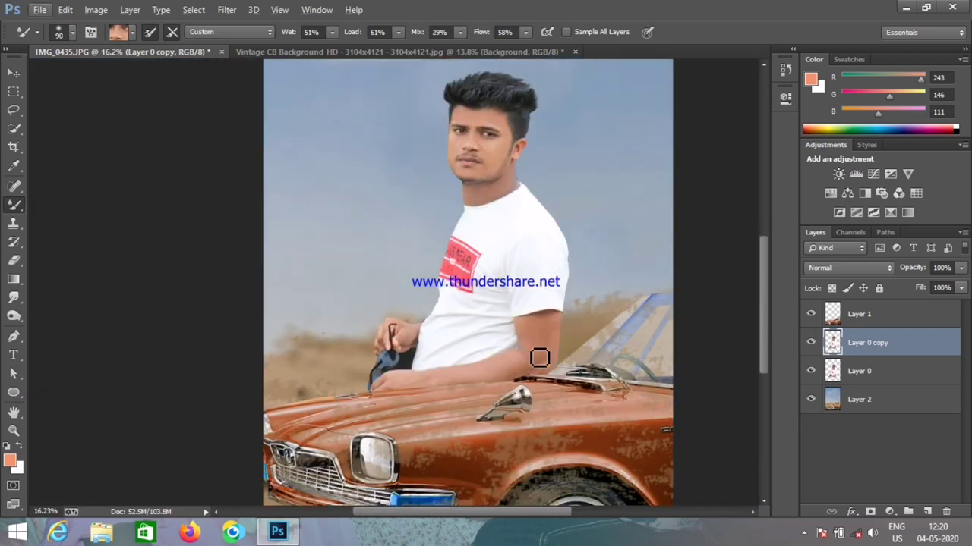
Step: Resize the Mixer Brush and smooth the lower edge of the man's arm
scroll(538, 355, "up", 1)
scroll(538, 360, "up", 1)
key("bracketright")
key("bracketright")
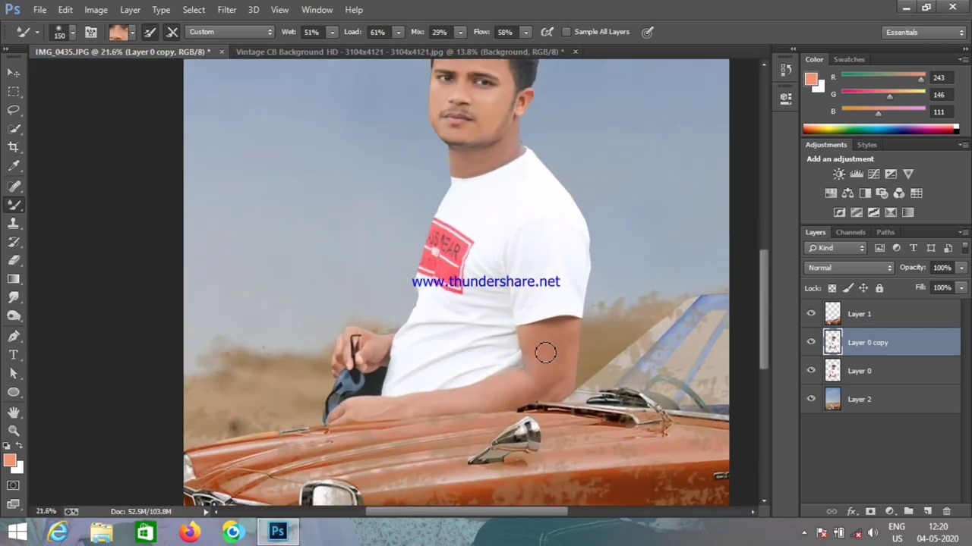
key("bracketright")
key("bracketright")
key("bracketleft")
key("bracketleft")
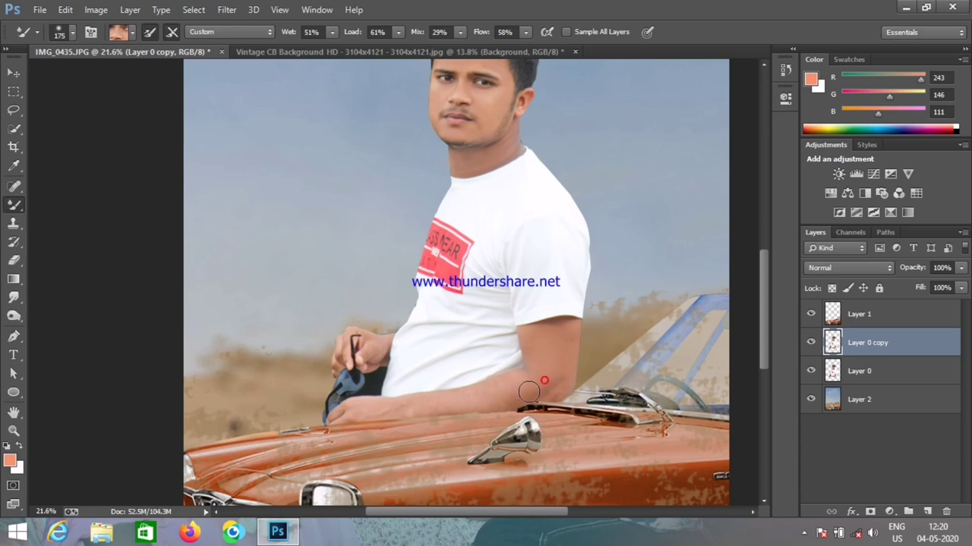
mouse_move(536, 372)
left_mouse_down()
mouse_move(470, 399)
mouse_move(356, 407)
mouse_move(457, 406)
left_mouse_up()
scroll(405, 407, "down", 3)
scroll(408, 413, "down", 1)
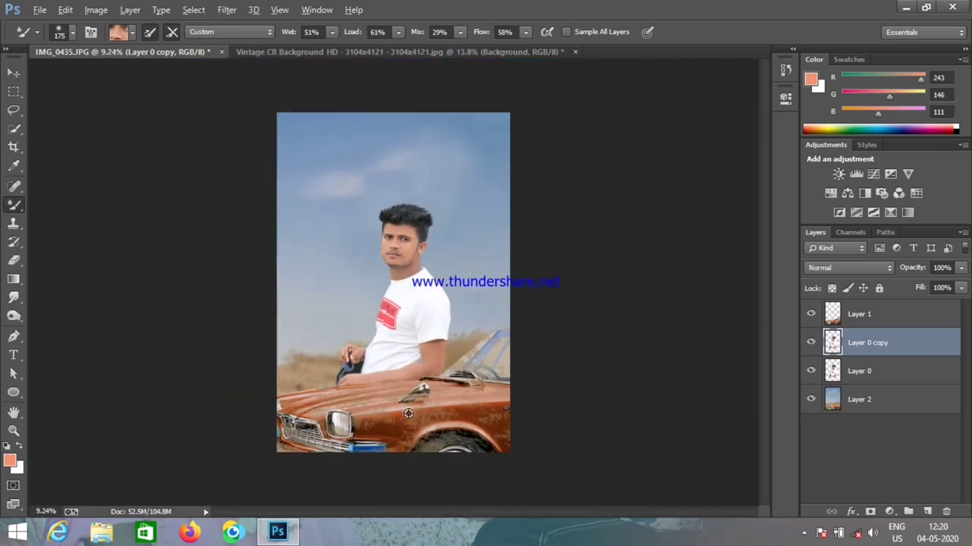
scroll(403, 281, "up", 3)
scroll(442, 256, "up", 1)
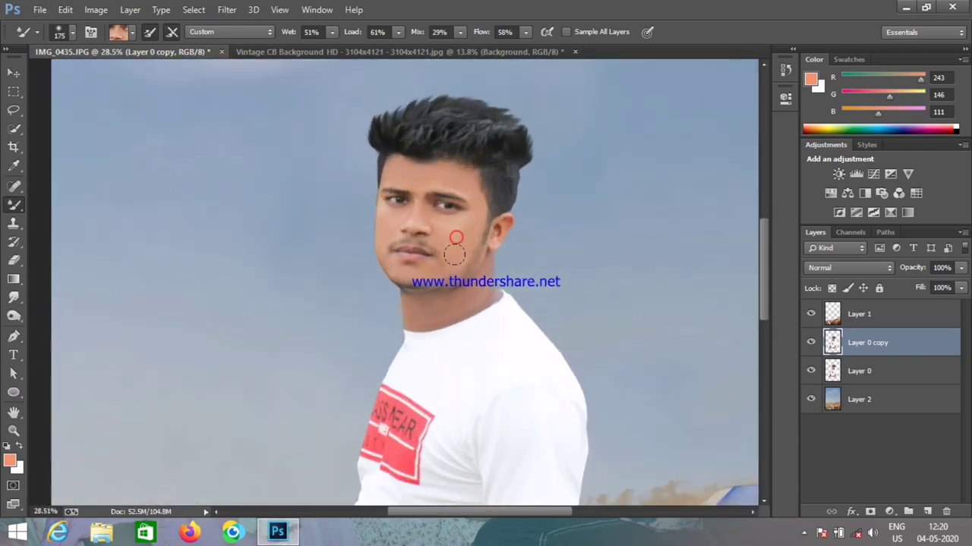
scroll(454, 300, "down", 1)
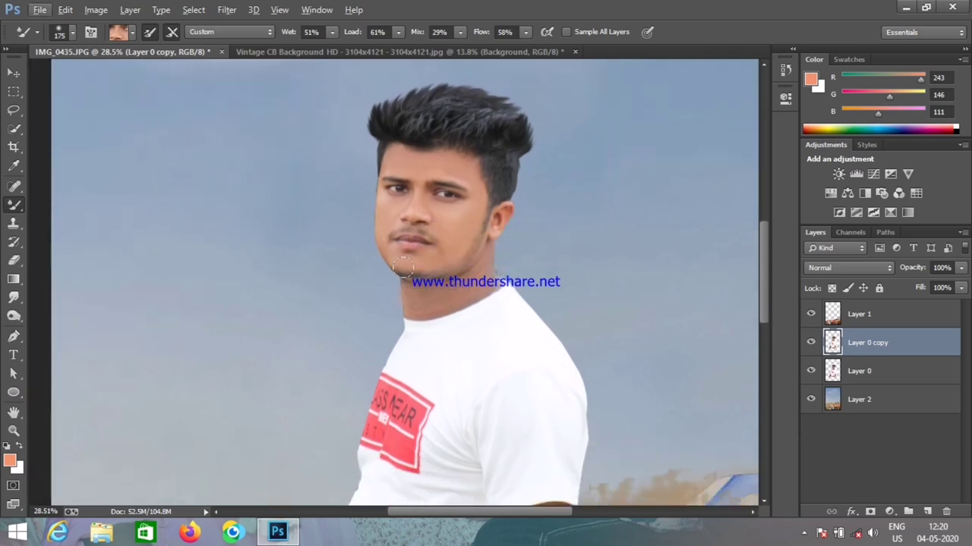
scroll(386, 256, "up", 1)
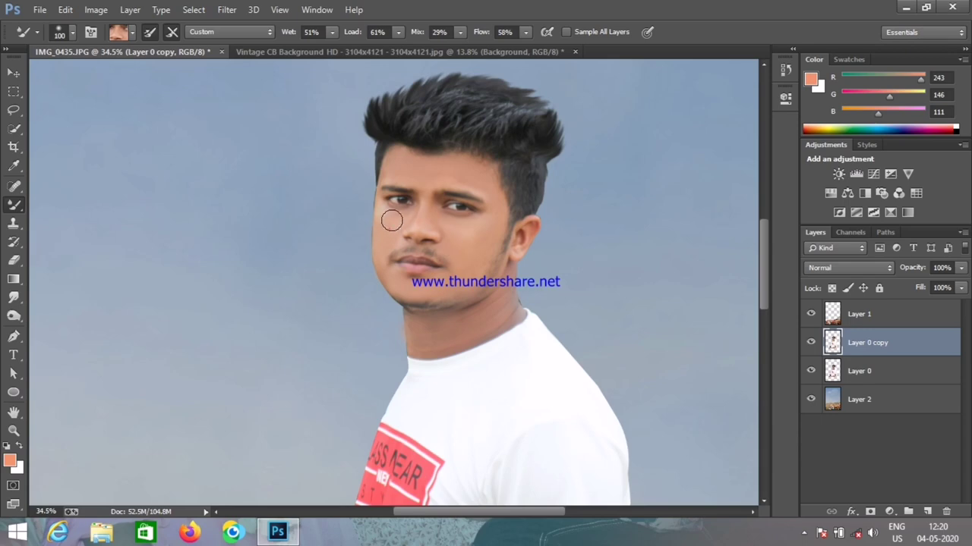
Step: Blend the skin on the forehead, cheek and neck with a readjusted brush size
key("bracketleft")
key("bracketleft")
key("bracketright")
key("bracketright")
key("bracketright")
left_click_drag(421, 176, 396, 169)
left_click_drag(472, 270, 485, 242)
left_click_drag(460, 320, 471, 319)
scroll(487, 342, "down", 4)
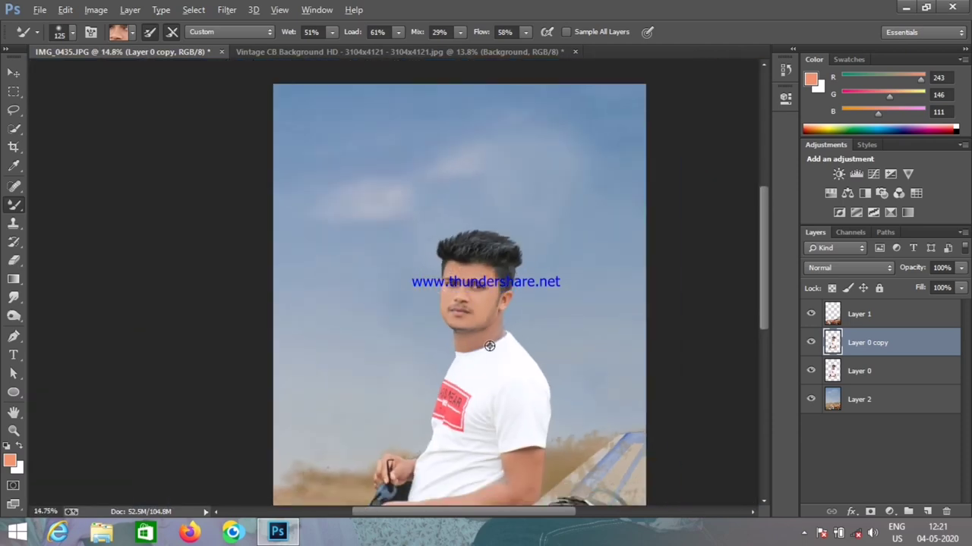
scroll(487, 349, "down", 2)
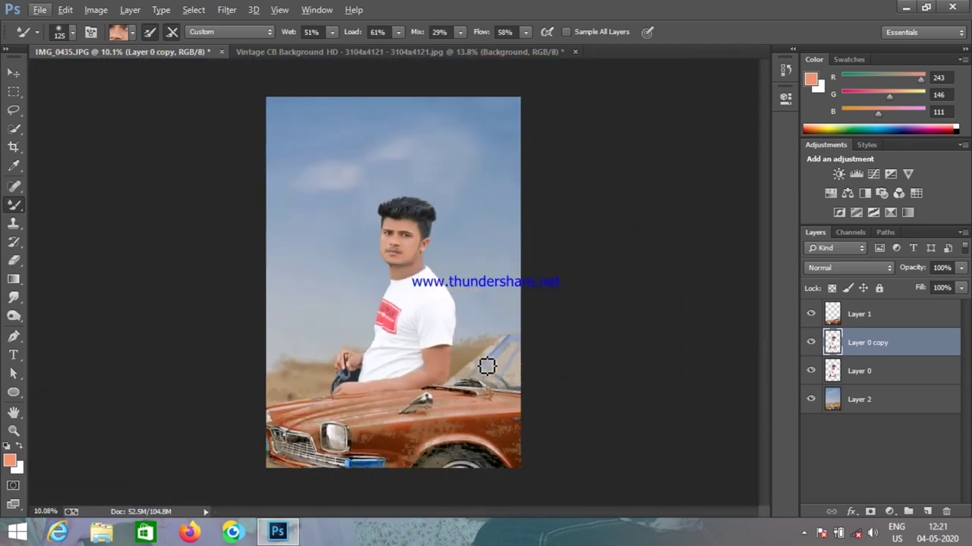
Step: Merge Layer 0 and Layer 0 copy into a single portrait layer
left_click(874, 372, "shift")
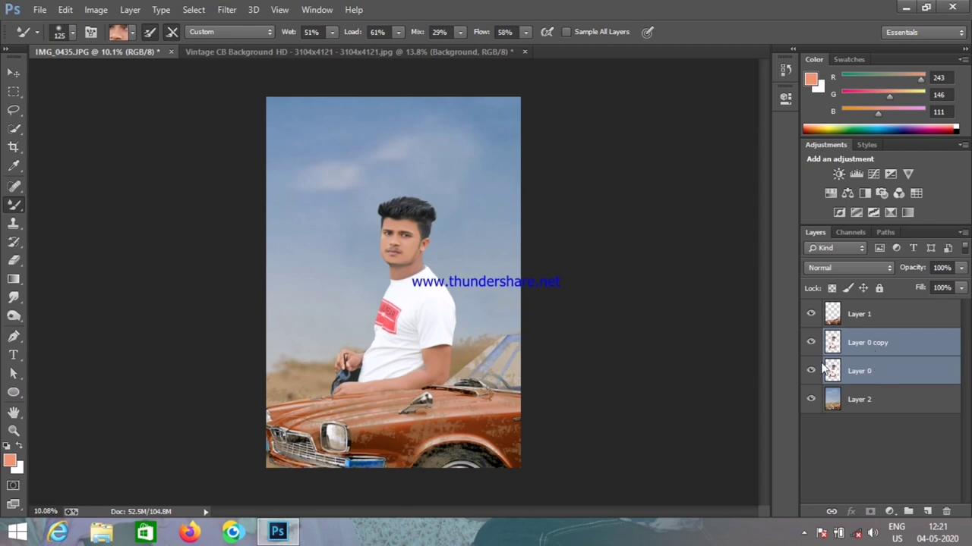
right_click(873, 371)
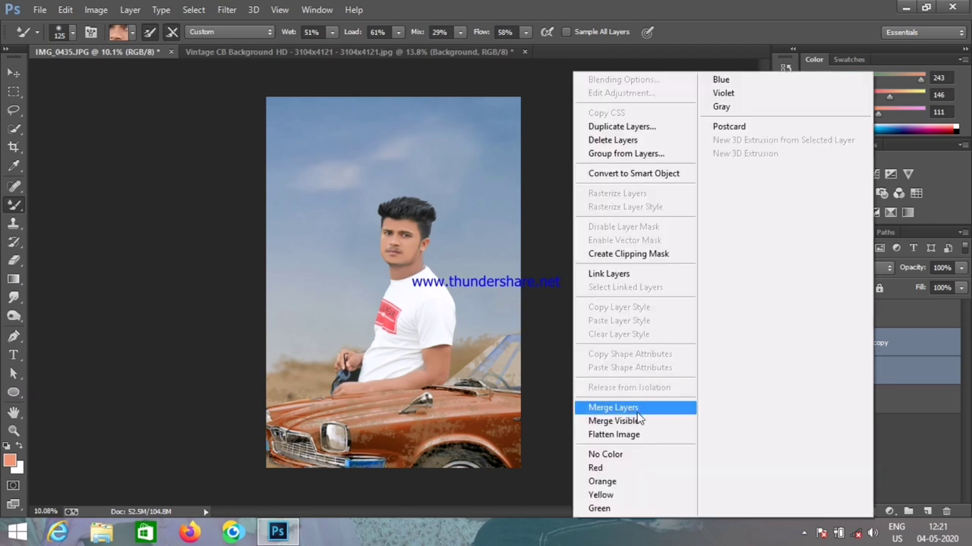
left_click(613, 408)
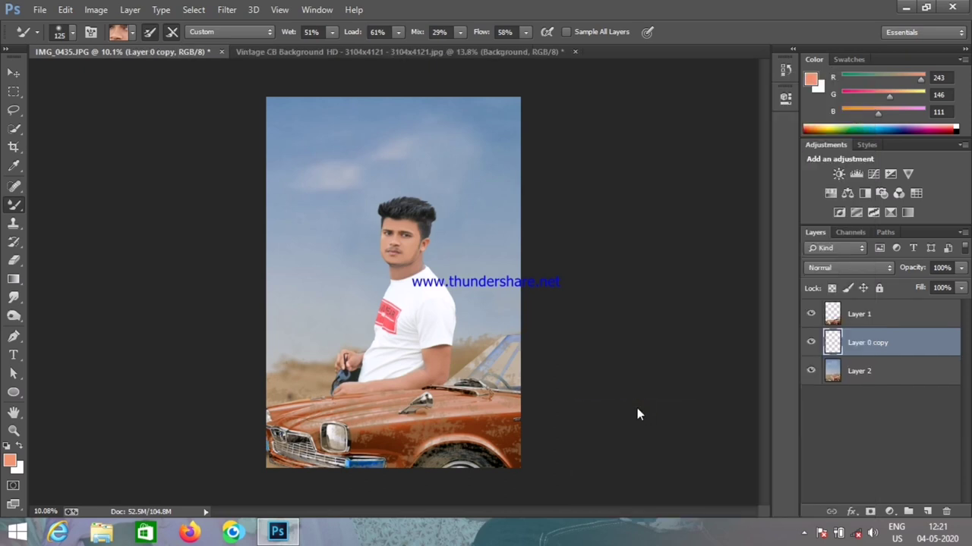
Step: Toggle the merged layer off and on to compare the smoothed face, then bring up the Smudge tool flyout
left_click(810, 343)
left_click(811, 344)
scroll(398, 254, "up", 2)
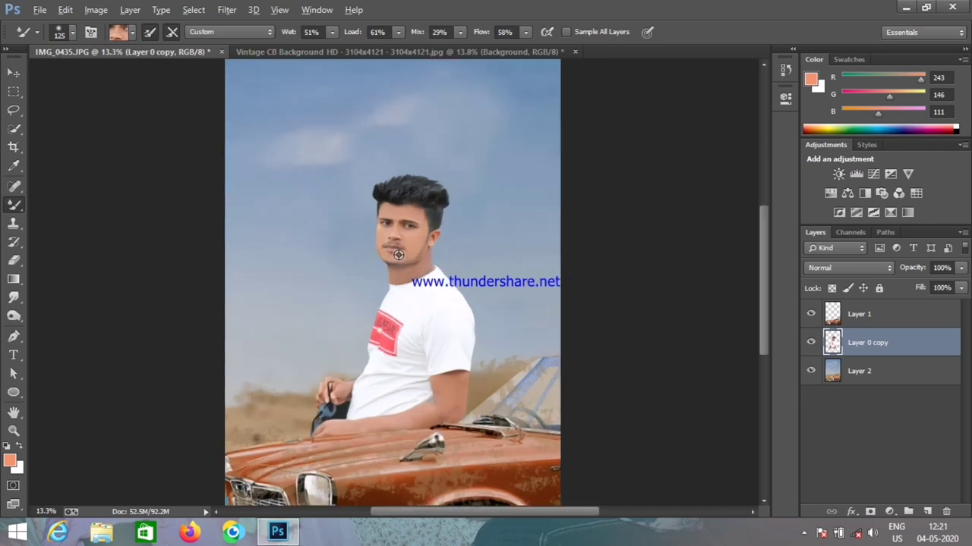
scroll(398, 255, "up", 1)
scroll(403, 263, "down", 3)
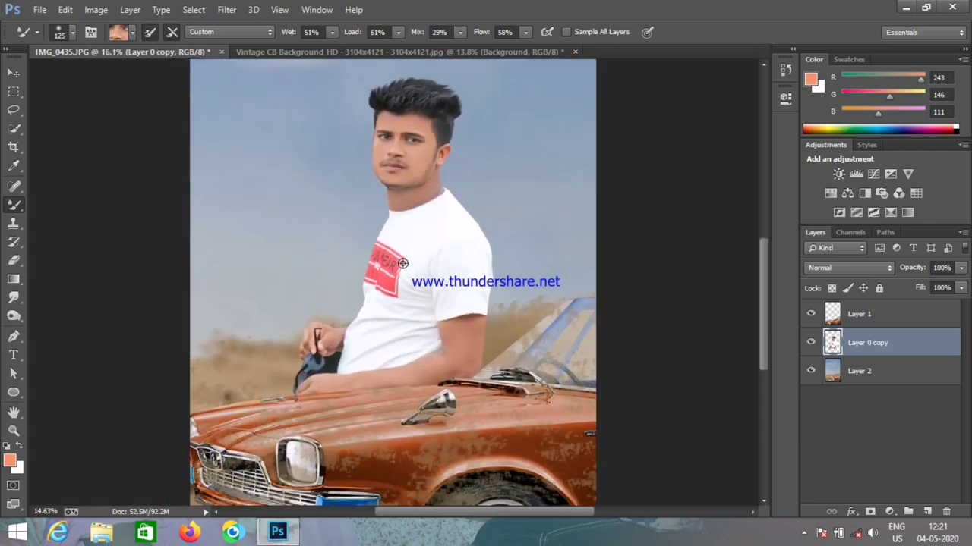
scroll(403, 264, "down", 2)
scroll(402, 264, "down", 1)
scroll(413, 275, "down", 1)
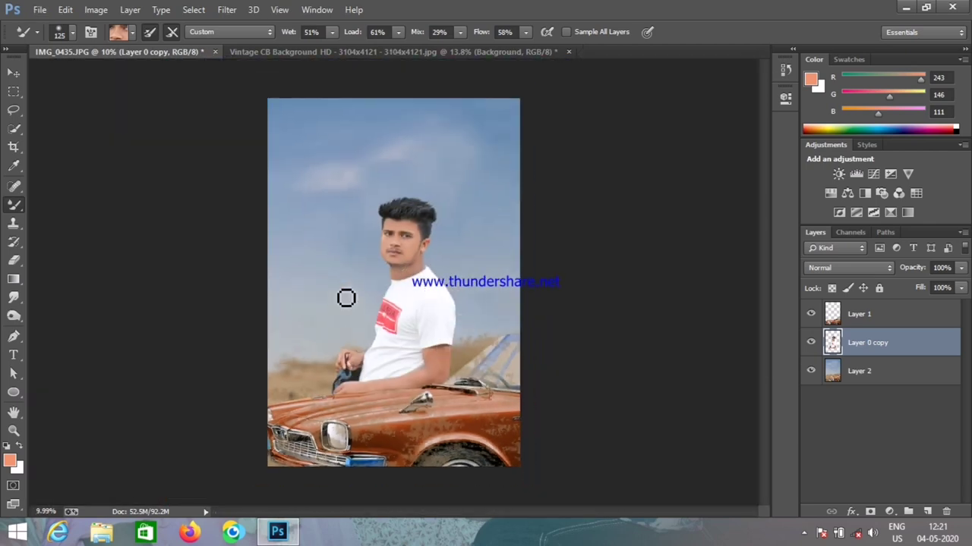
scroll(319, 336, "up", 1)
scroll(321, 336, "up", 1)
scroll(331, 379, "up", 1)
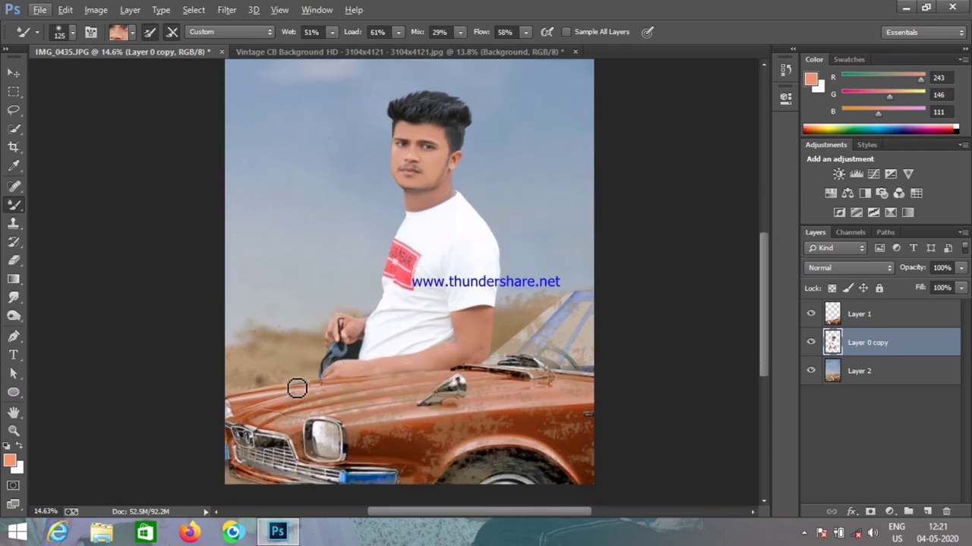
left_click(14, 300)
right_click(14, 300)
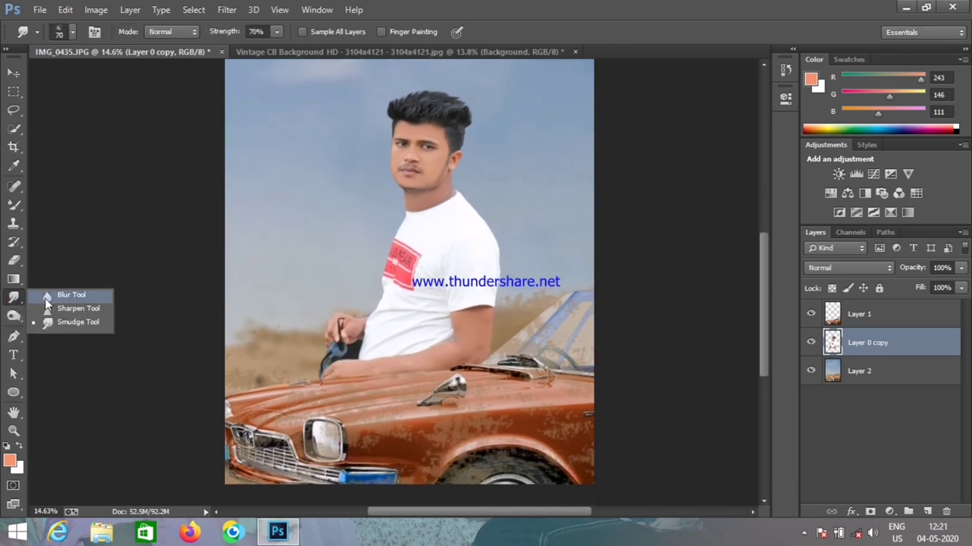
Step: Choose the Blur Tool at 100% strength and size its brush for edge softening
left_click(50, 296)
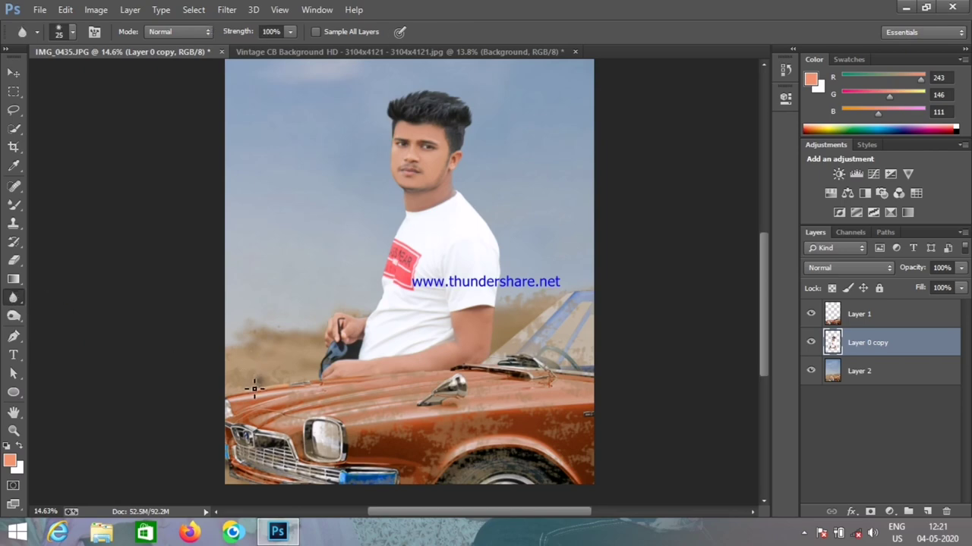
key("bracketright")
key("bracketright")
key("bracketright")
key("bracketright")
key("bracketright")
key("bracketright")
key("bracketright")
key("bracketright")
key("bracketright")
key("bracketright")
key("bracketright")
scroll(346, 345, "up", 4)
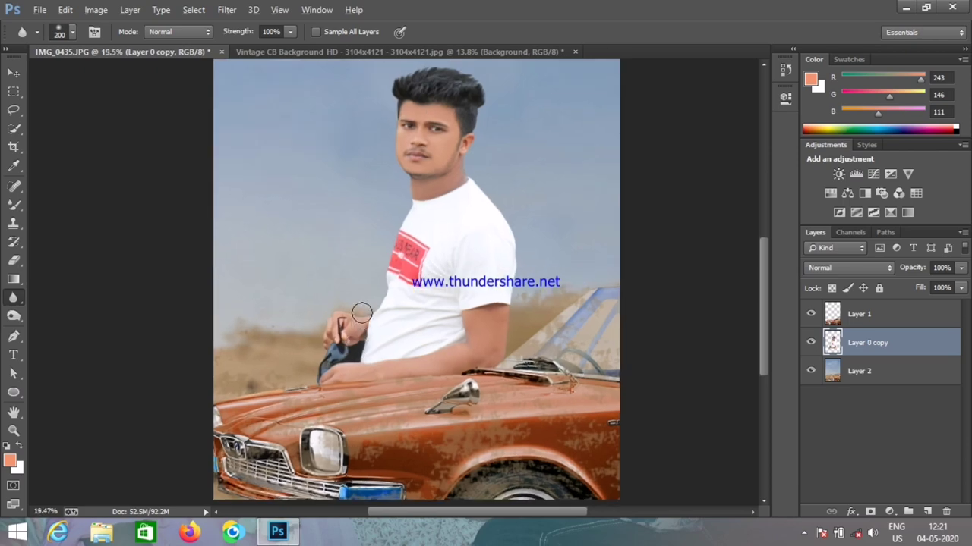
scroll(389, 293, "up", 2)
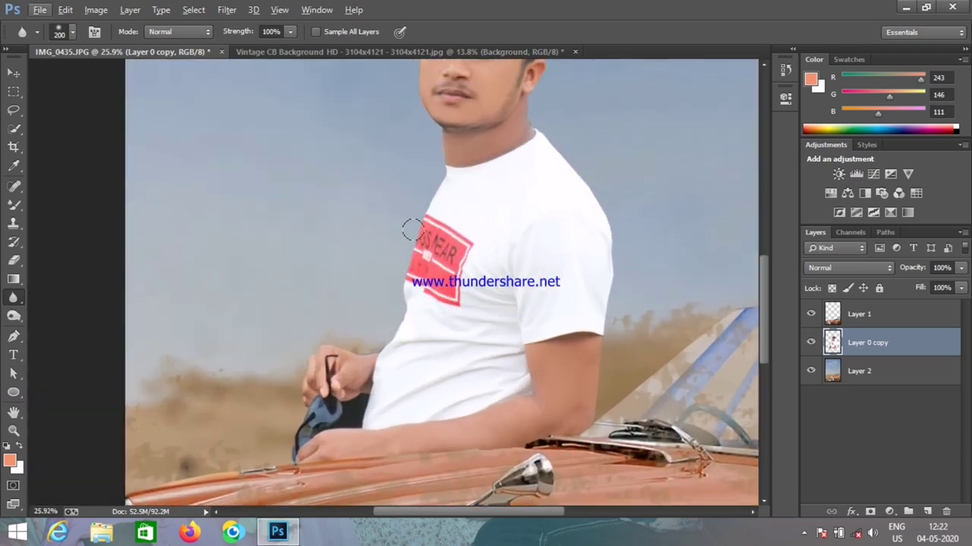
scroll(410, 236, "up", 1)
scroll(412, 249, "up", 1)
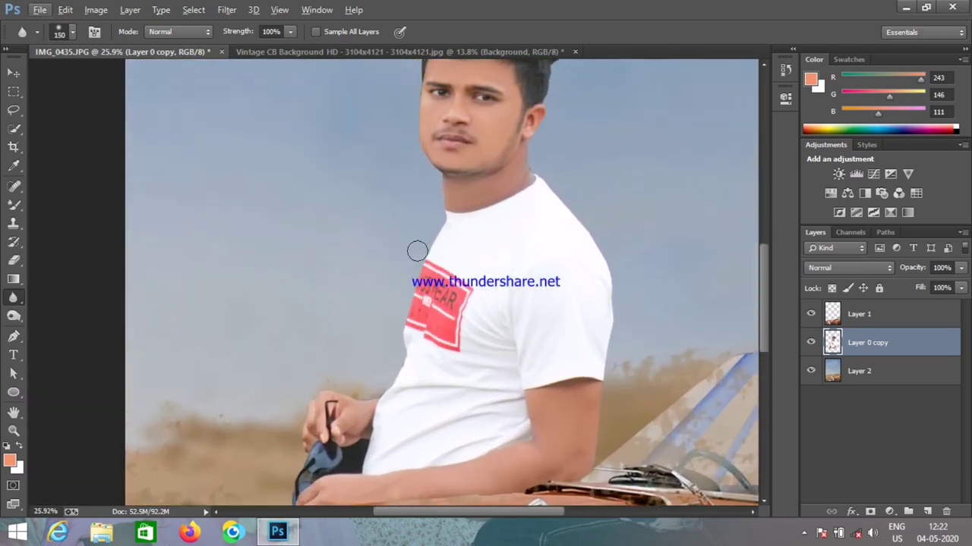
key("bracketleft")
Step: Blur the cut-out edges along the shirt shoulder, shirt side to the hand, jaw and neck
left_click_drag(435, 245, 436, 224)
mouse_move(406, 326)
left_mouse_down()
mouse_move(406, 366)
mouse_move(390, 384)
mouse_move(317, 403)
mouse_move(303, 440)
mouse_move(305, 383)
left_mouse_up()
scroll(303, 425, "down", 2)
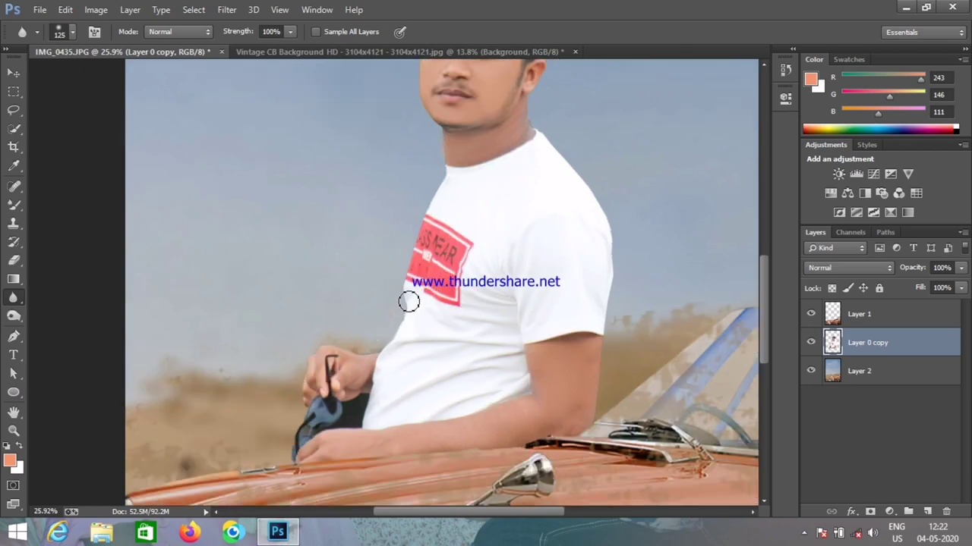
scroll(603, 353, "up", 1)
left_click_drag(597, 400, 599, 242)
scroll(598, 242, "up", 2)
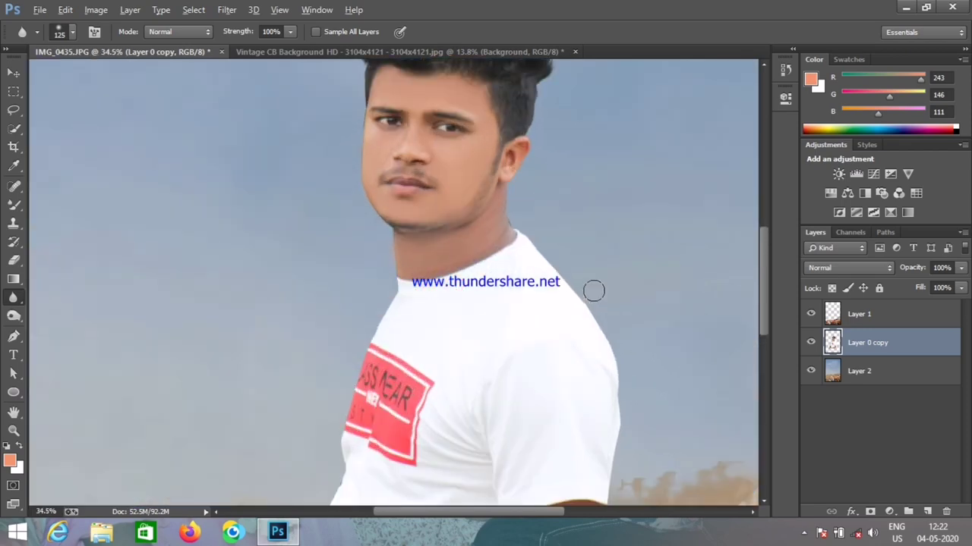
scroll(592, 288, "up", 1)
mouse_move(507, 237)
left_mouse_down()
mouse_move(387, 274)
mouse_move(354, 198)
left_mouse_up()
scroll(354, 197, "up", 1)
left_click_drag(531, 175, 544, 321)
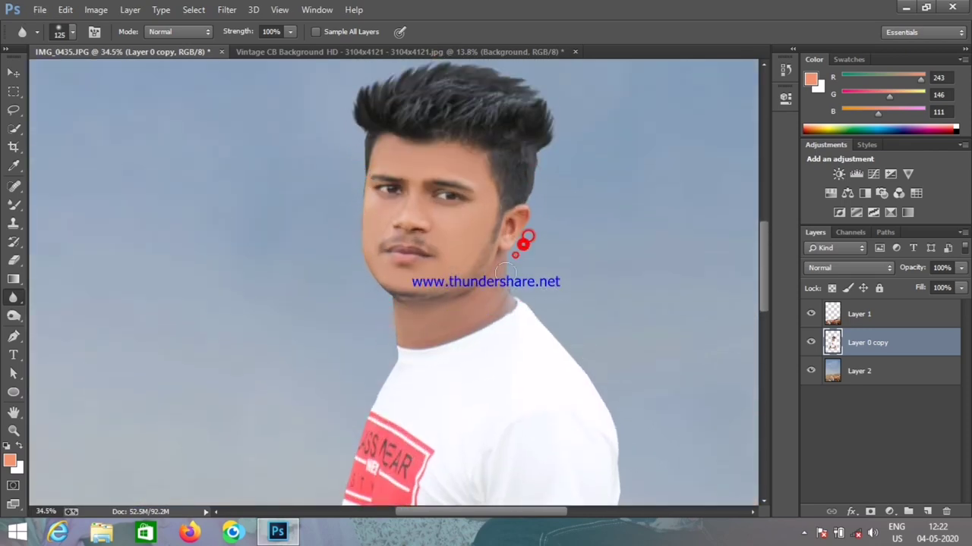
left_click_drag(392, 301, 392, 334)
Step: Merge all visible layers into one composite layer
scroll(402, 335, "down", 3)
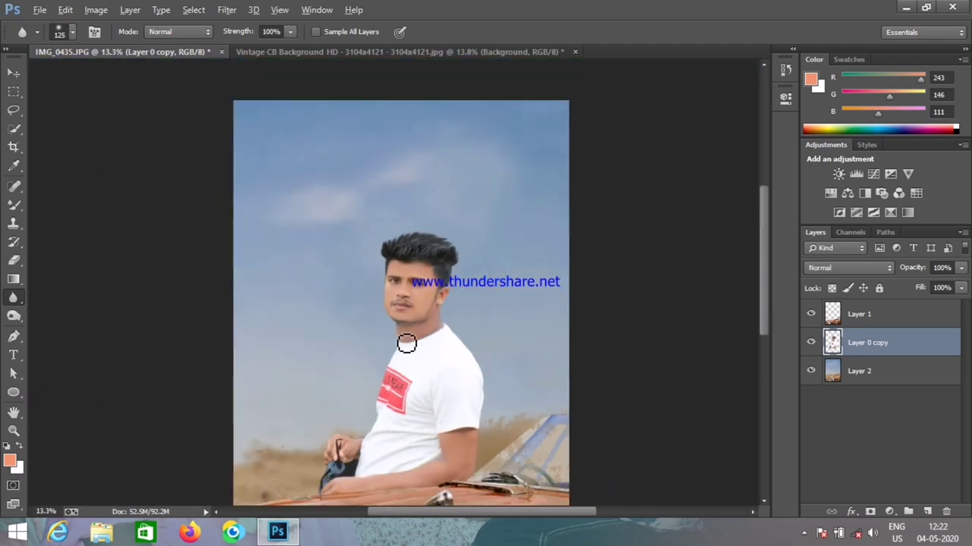
scroll(425, 364, "down", 2)
scroll(439, 374, "down", 1)
scroll(440, 375, "down", 1)
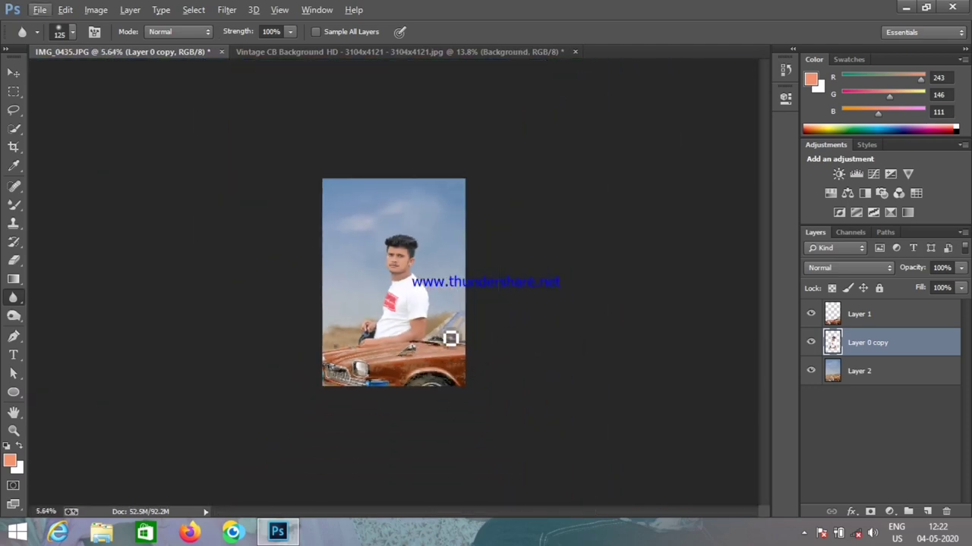
scroll(440, 334, "up", 1)
scroll(436, 324, "up", 1)
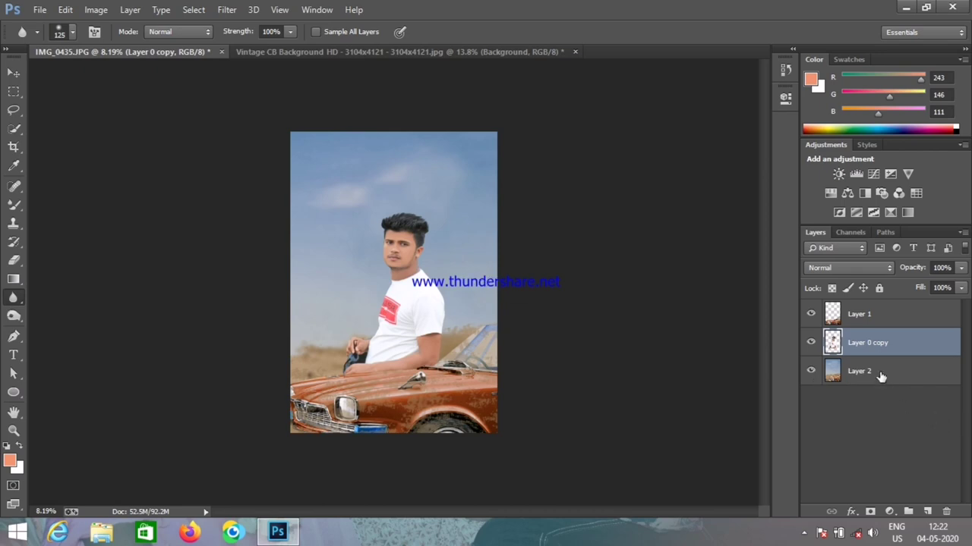
scroll(416, 304, "up", 3)
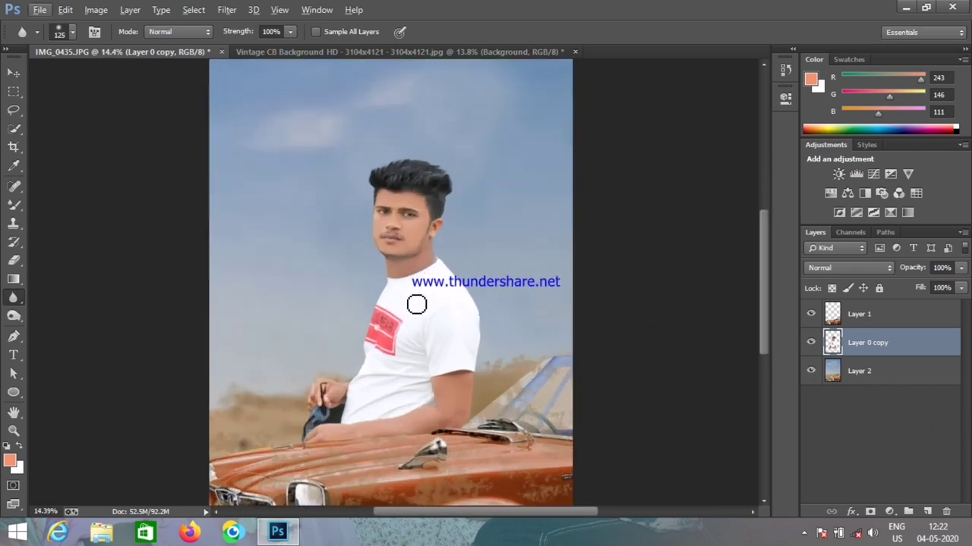
scroll(416, 303, "down", 2)
scroll(417, 306, "up", 2)
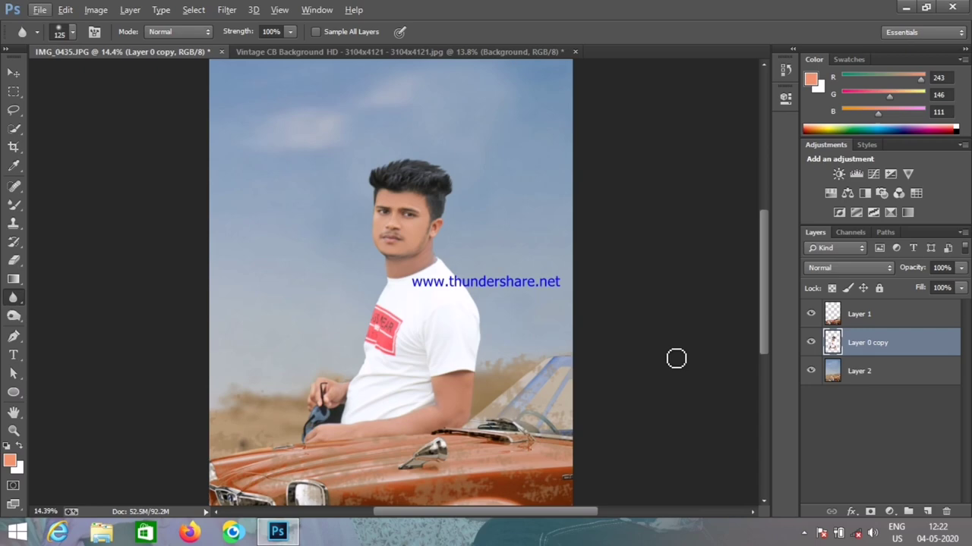
right_click(870, 375)
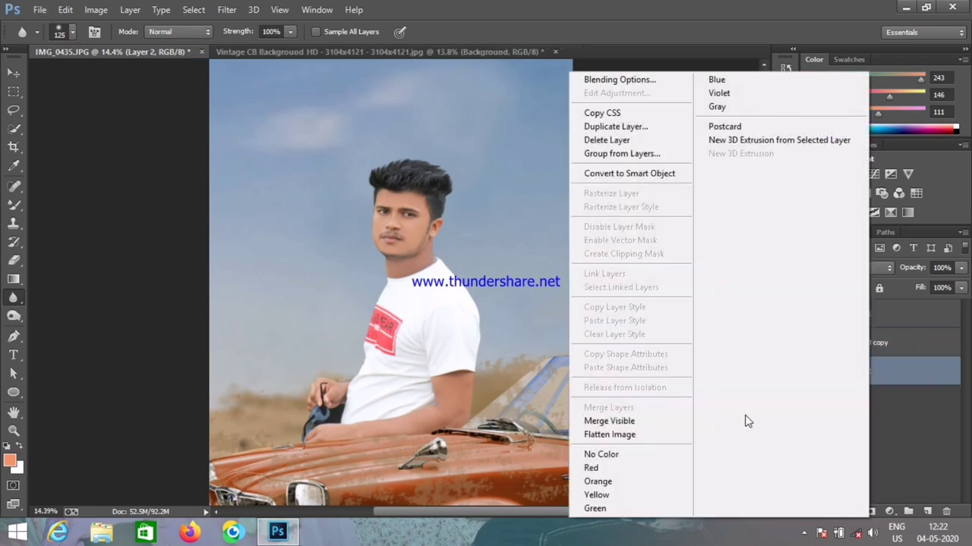
left_click(657, 419)
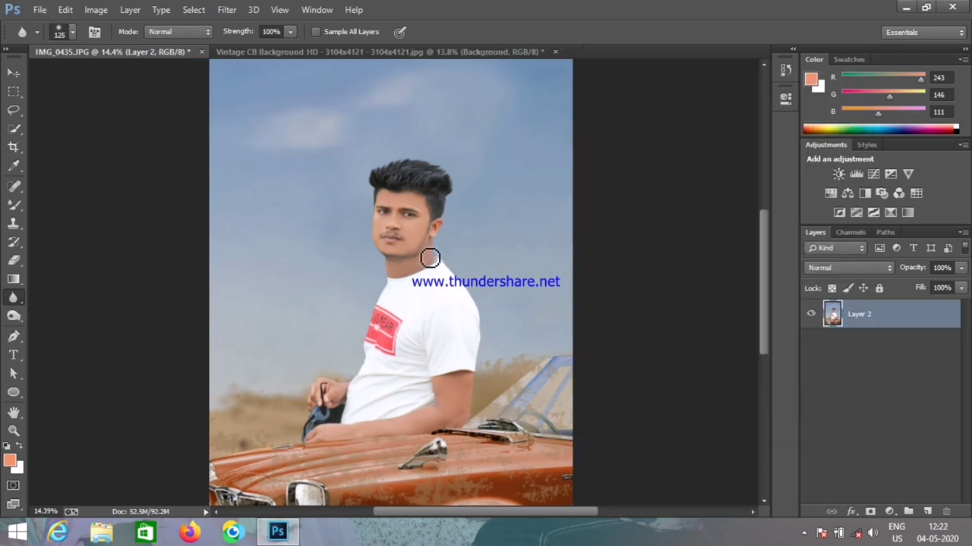
Step: Check the merged photo up close, then duplicate Layer 2 as Layer 2 copy with Ctrl+J
scroll(327, 160, "up", 2)
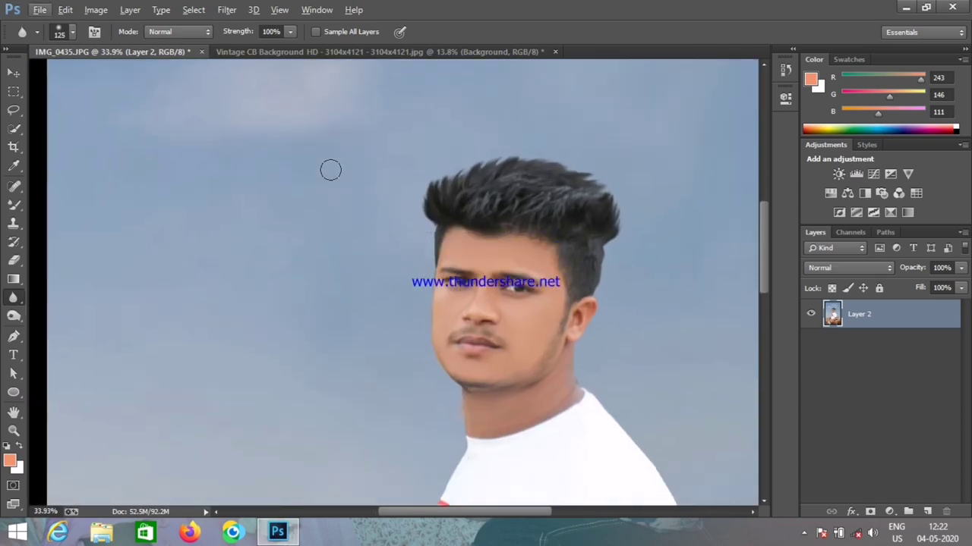
scroll(344, 196, "down", 3)
scroll(348, 208, "down", 2)
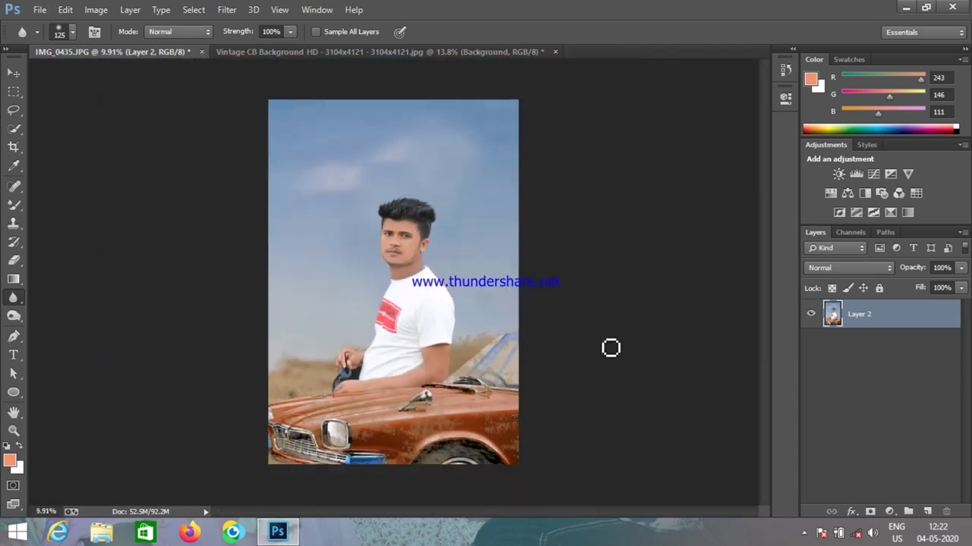
scroll(592, 346, "down", 1)
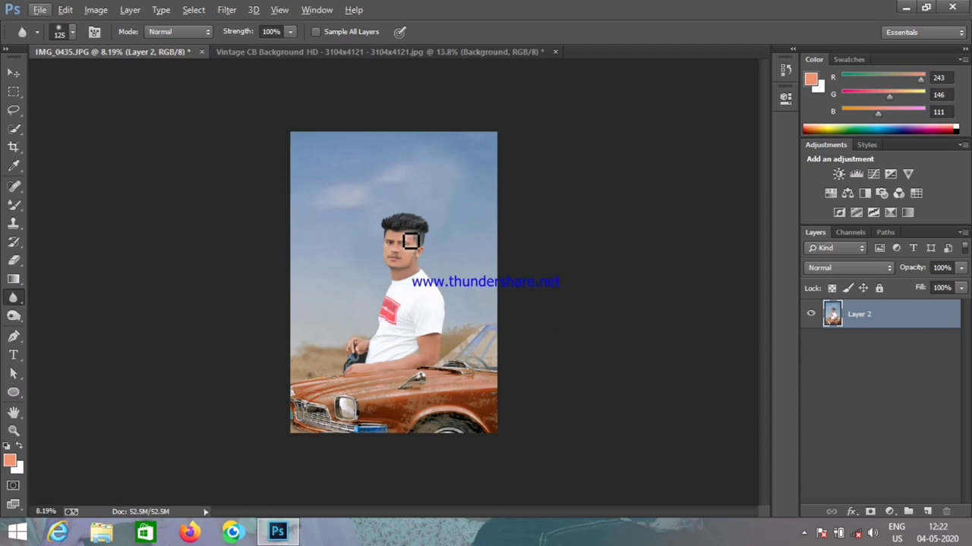
scroll(512, 340, "up", 2)
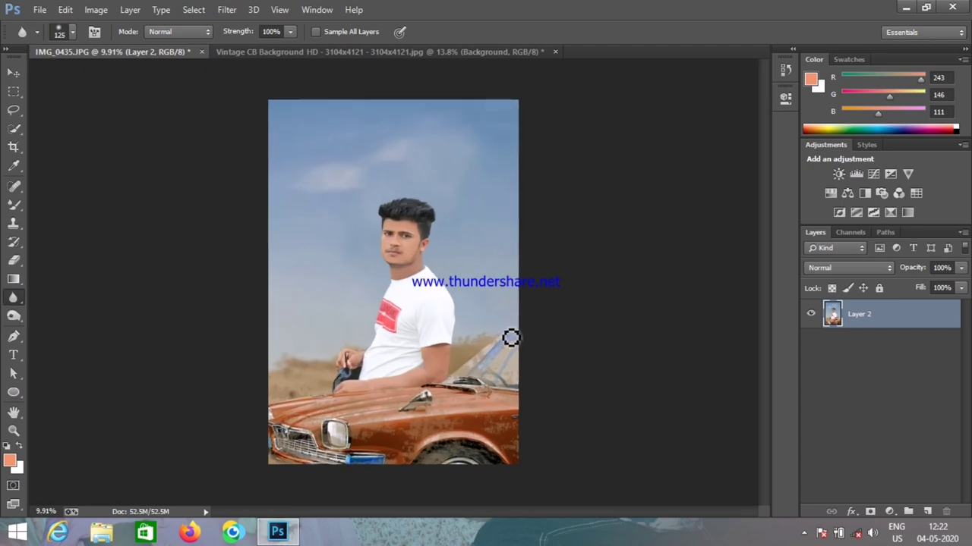
scroll(512, 339, "down", 1)
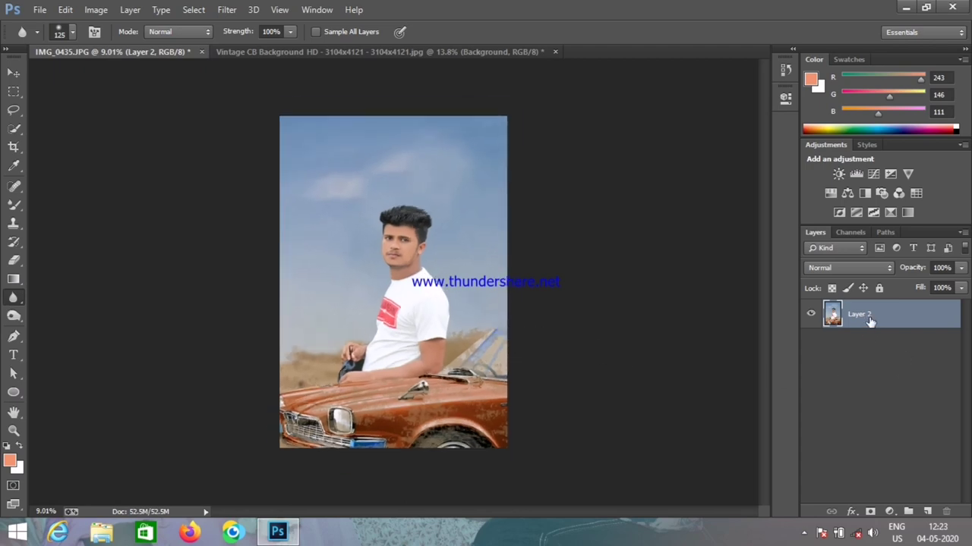
key("ctrl+j")
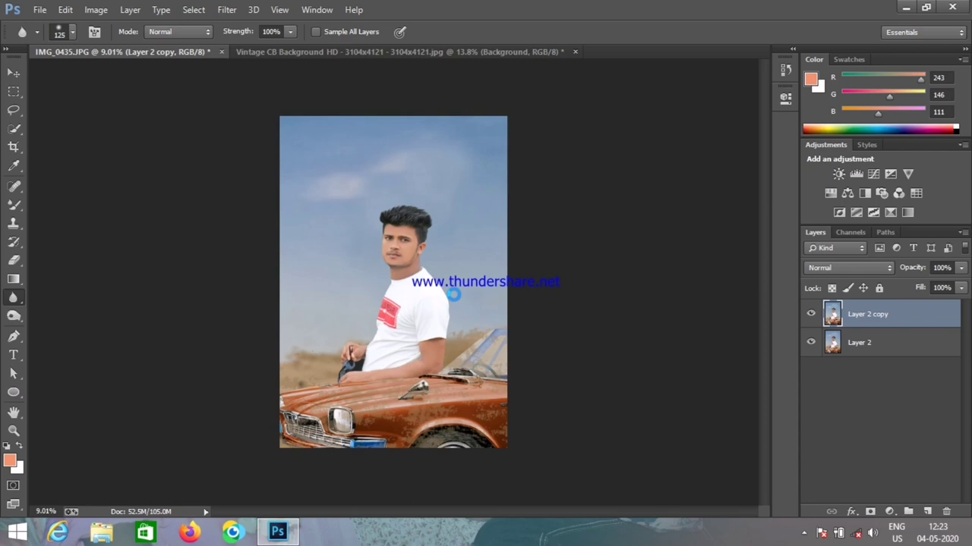
Step: Open the Camera Raw Filter and raise Blues and Aquas saturation in HSL/Grayscale
key("ctrl+shift+a")
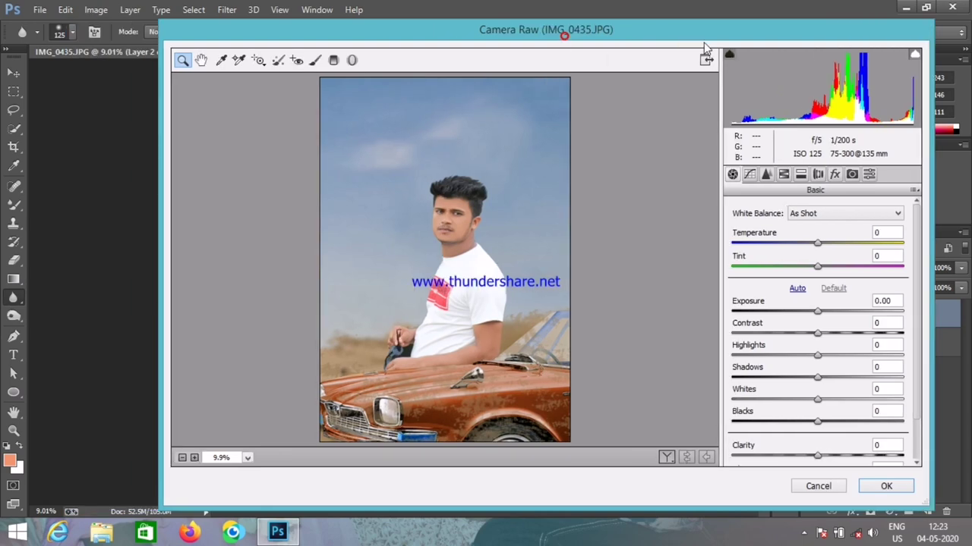
mouse_move(656, 42)
left_mouse_down()
mouse_move(735, 46)
mouse_move(614, 47)
left_mouse_up()
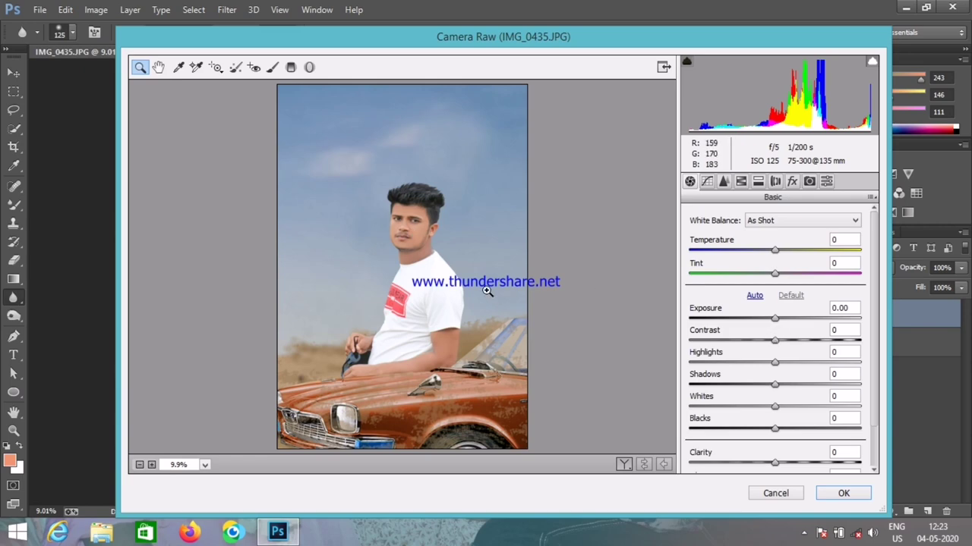
left_click(440, 273)
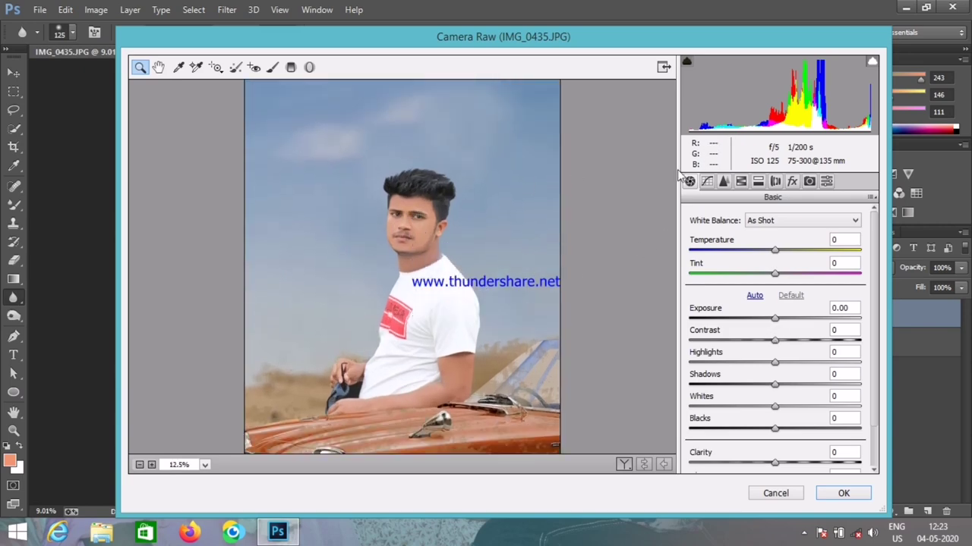
left_click(742, 182)
left_click(728, 237)
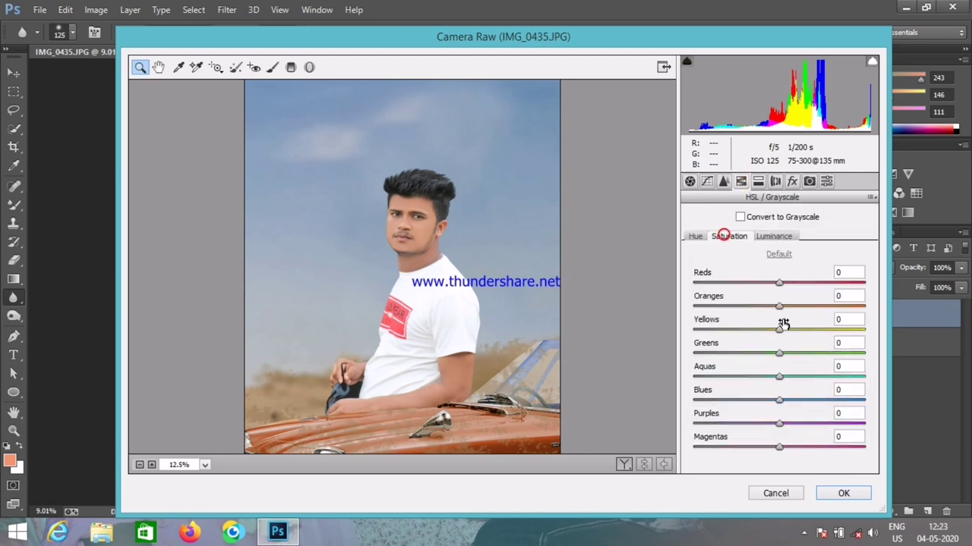
left_click_drag(796, 406, 845, 408)
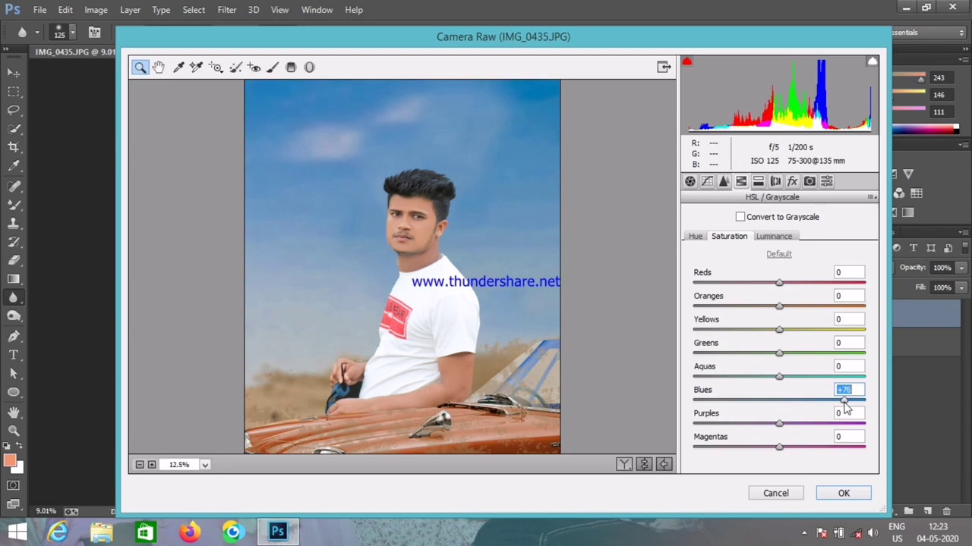
left_click_drag(793, 377, 752, 405)
left_click(695, 237)
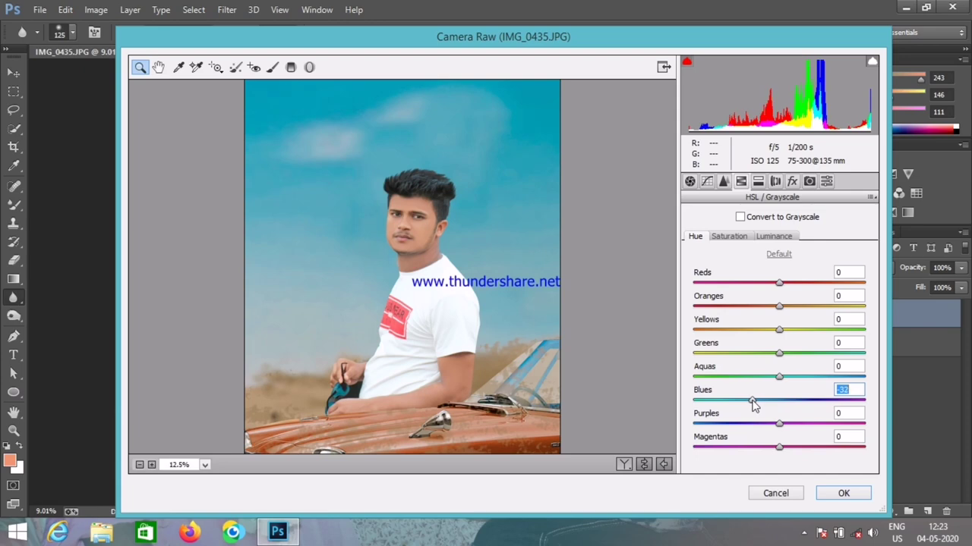
Step: Set Post Crop Vignetting Amount to -23 in the Effects panel
left_click(792, 181)
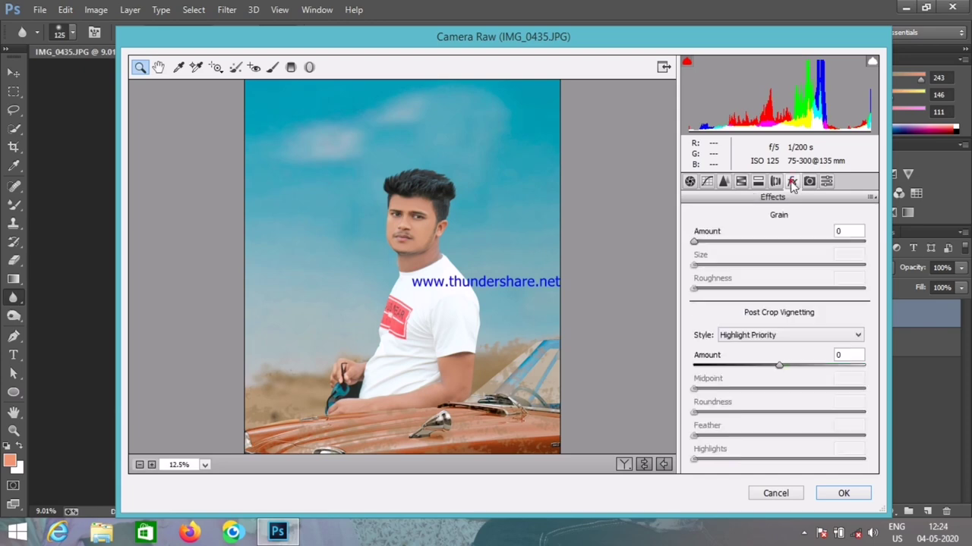
mouse_move(778, 368)
left_mouse_down()
mouse_move(759, 366)
mouse_move(757, 391)
mouse_move(747, 391)
left_mouse_up()
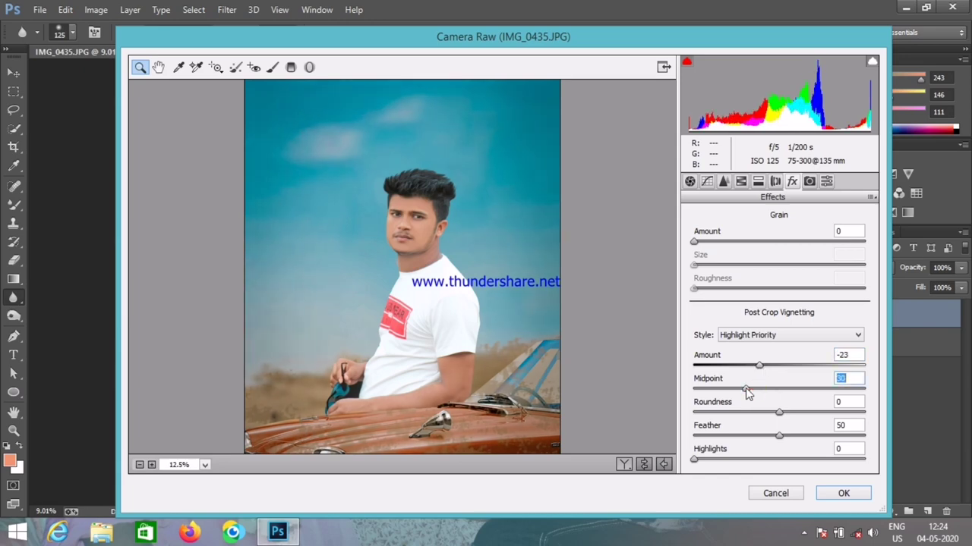
left_click(504, 351, "alt")
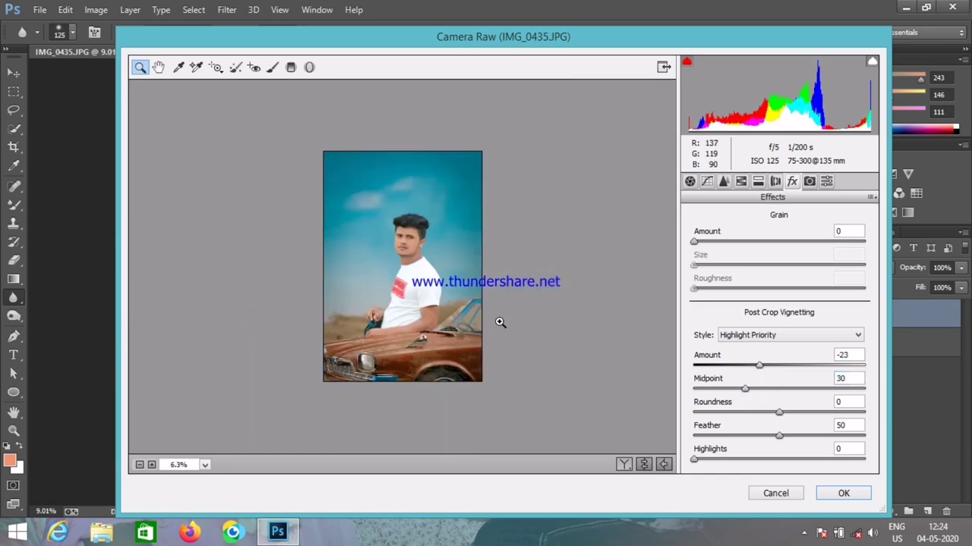
Step: In Camera Calibration, boost Blue, Green and Red primary saturation and shift the Green primary hue
left_click(809, 182)
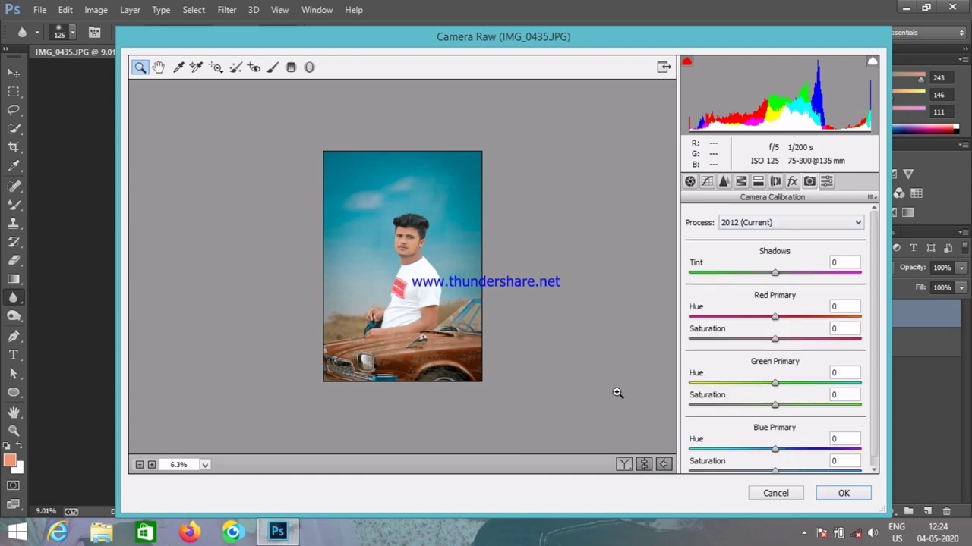
mouse_move(791, 472)
left_mouse_down()
mouse_move(805, 472)
mouse_move(773, 450)
left_mouse_up()
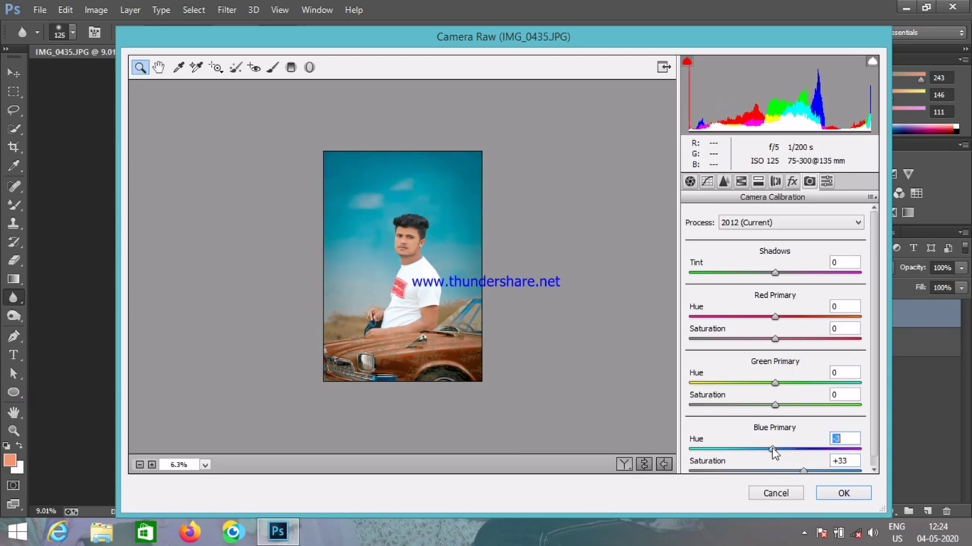
left_click(793, 405)
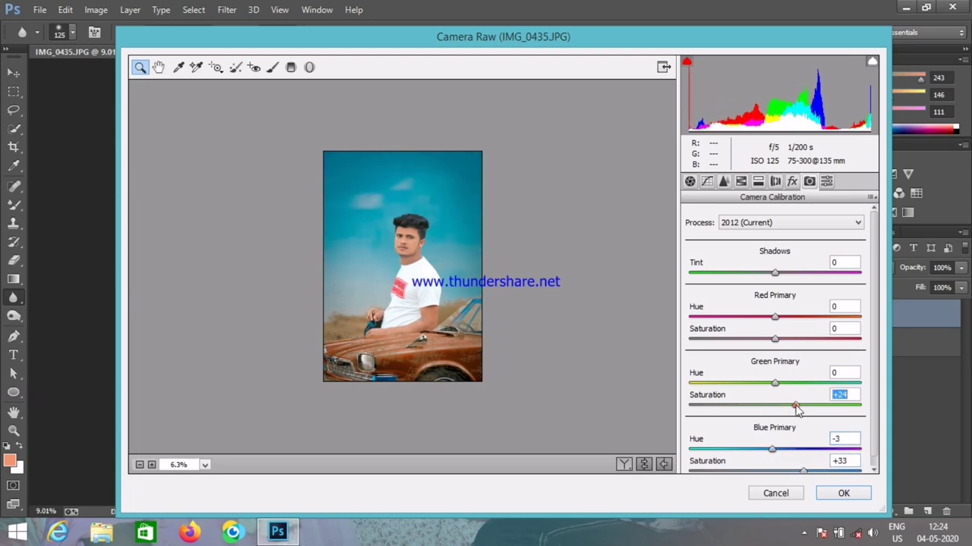
left_click(504, 302)
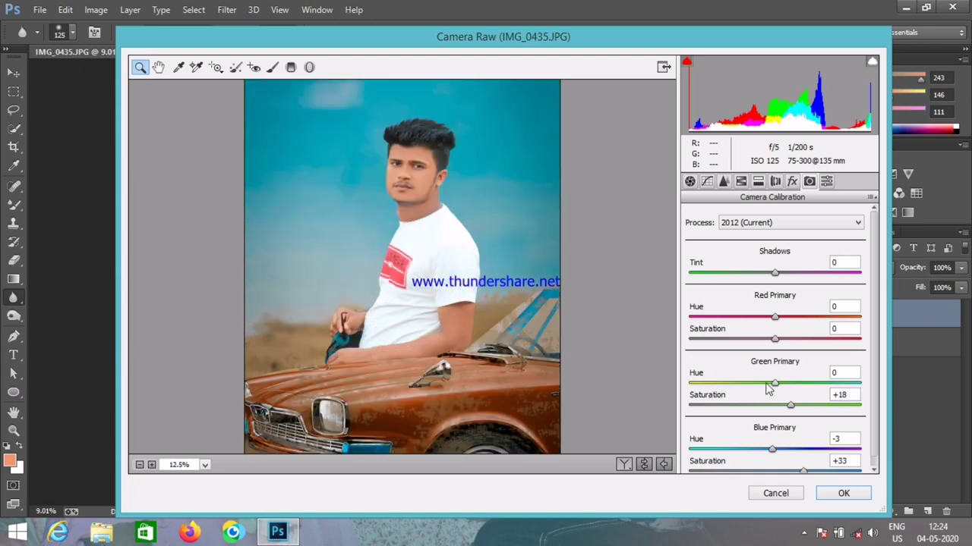
left_click_drag(767, 385, 782, 388)
mouse_move(782, 342)
left_mouse_down()
mouse_move(797, 344)
mouse_move(764, 324)
left_mouse_up()
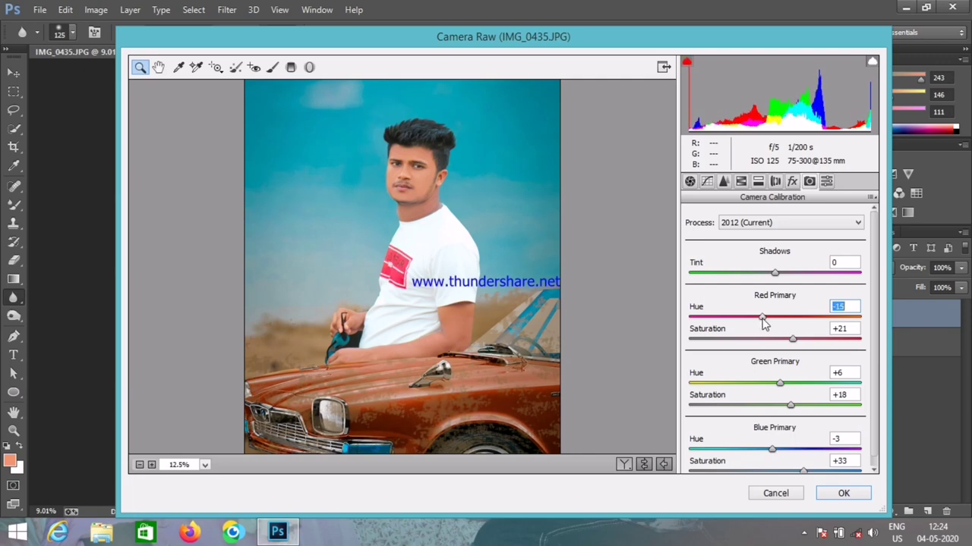
left_click(430, 344, "alt")
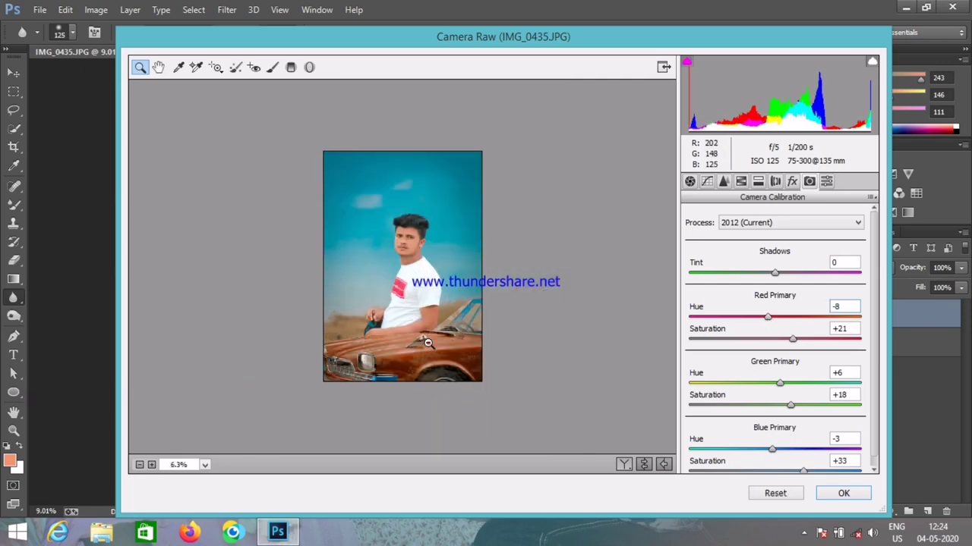
left_click(392, 271)
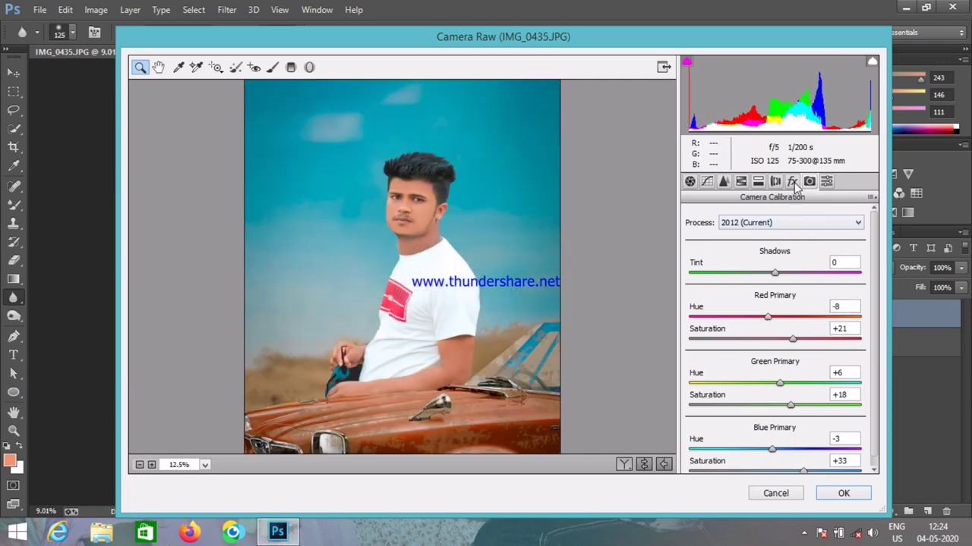
Step: Deepen the post-crop vignette slightly
left_click(792, 182)
left_click_drag(779, 365, 755, 368)
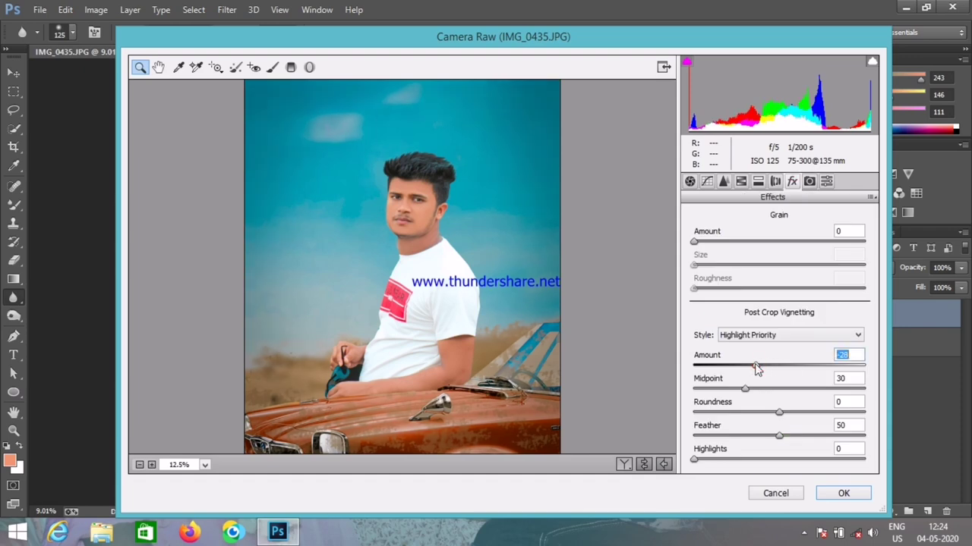
left_click(473, 340, "alt")
Step: Raise Reds and Oranges luminance slightly in HSL/Grayscale
left_click(741, 182)
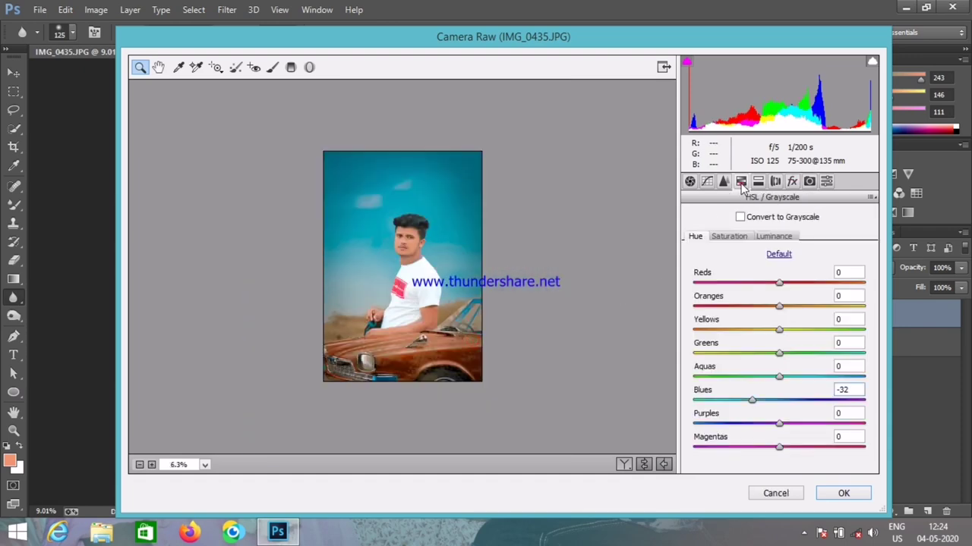
left_click(729, 236)
left_click(420, 255)
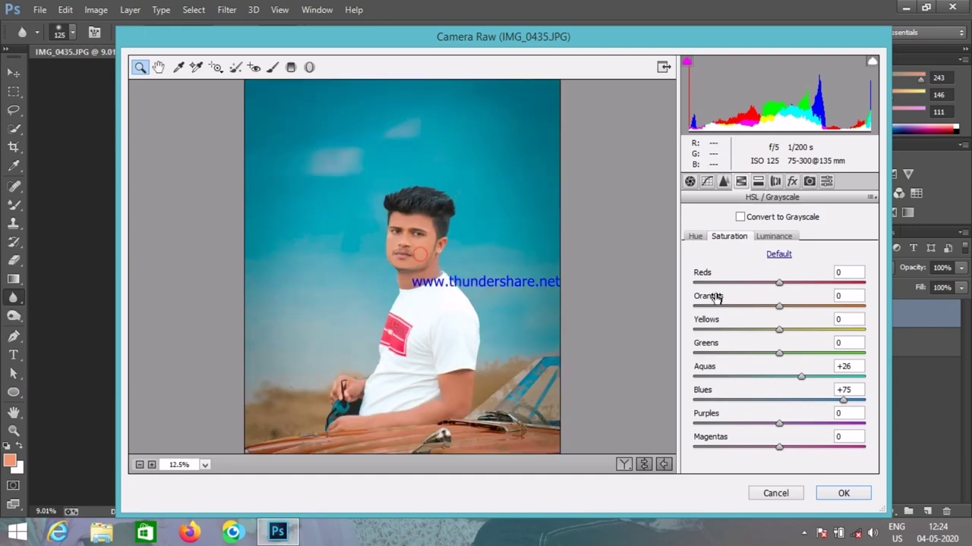
left_click(780, 237)
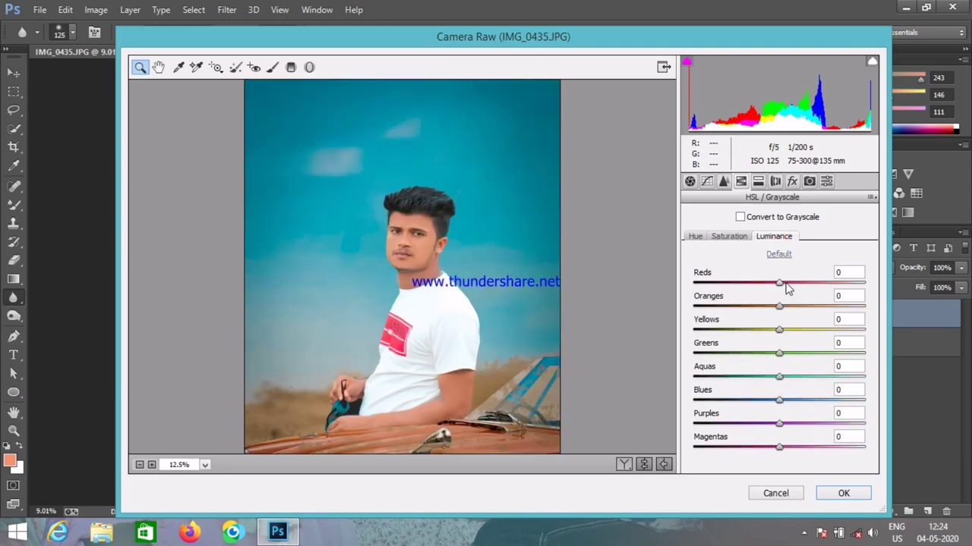
left_click(786, 283)
left_click(786, 307)
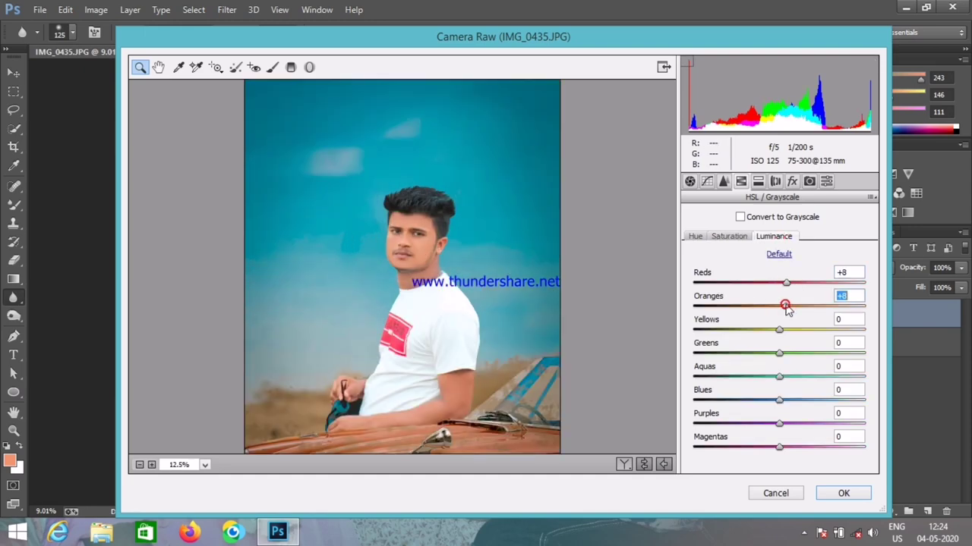
Step: Raise Reds and Oranges saturation slightly to warm the skin and car
left_click(727, 239)
left_click(784, 283)
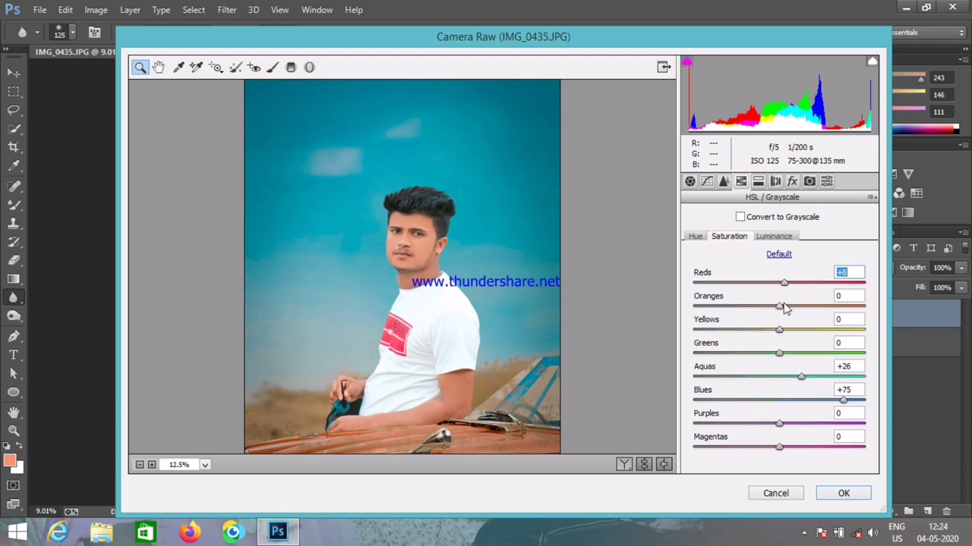
left_click(785, 307)
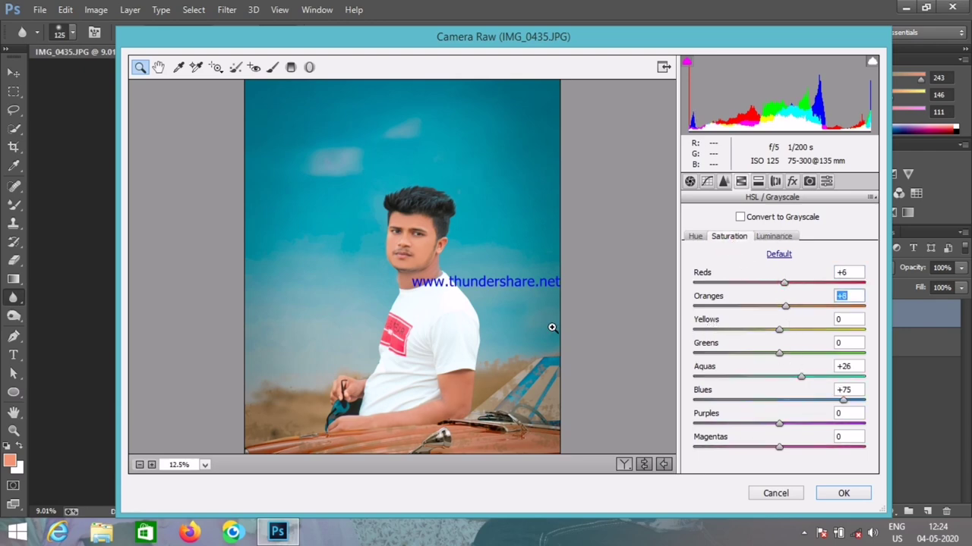
left_click(495, 339, "alt")
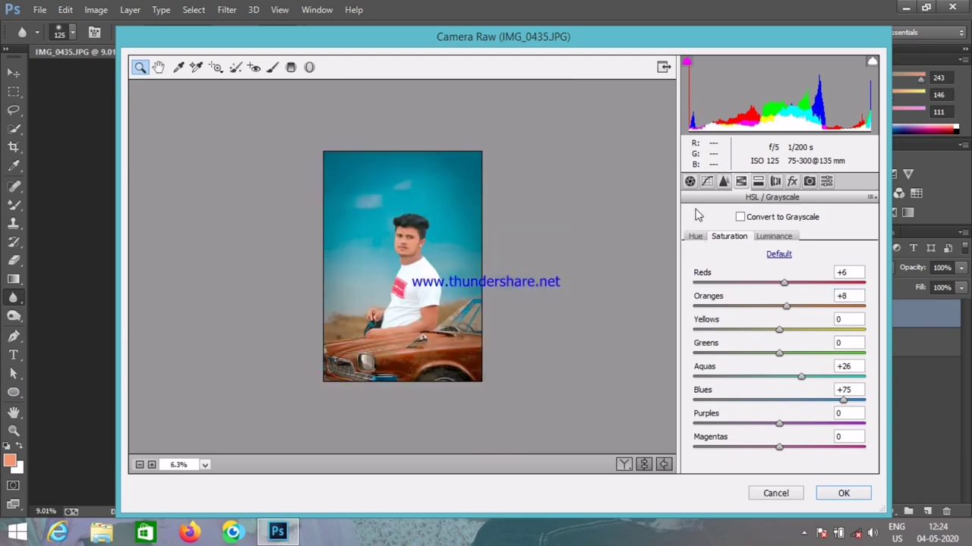
left_click(689, 182)
Step: Lift the Blue channel point curve's bottom-left point to Output 12
left_click(742, 215)
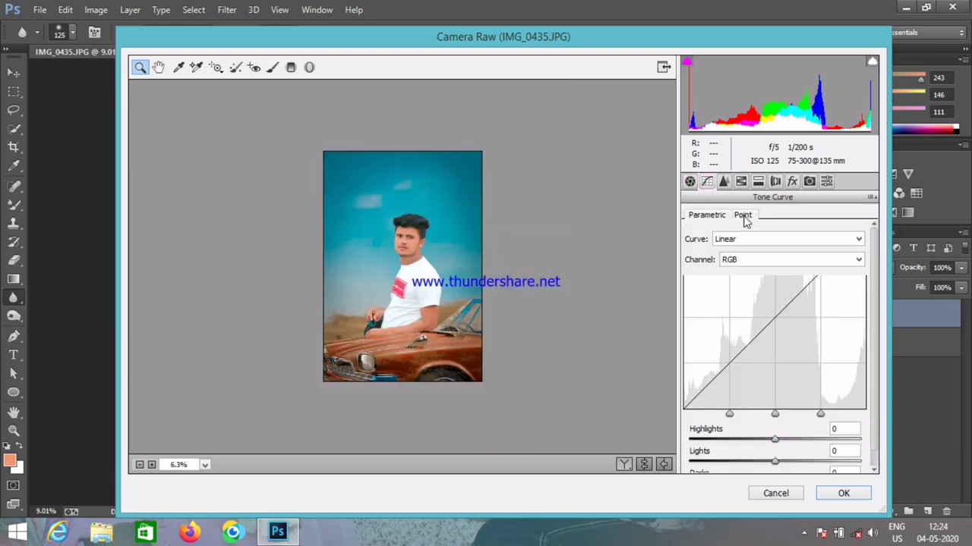
left_click(744, 261)
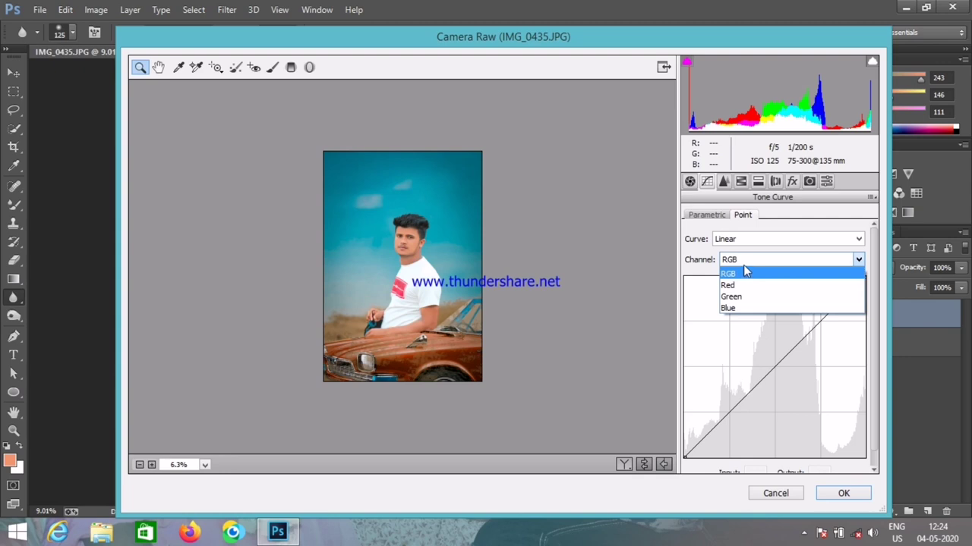
left_click(740, 308)
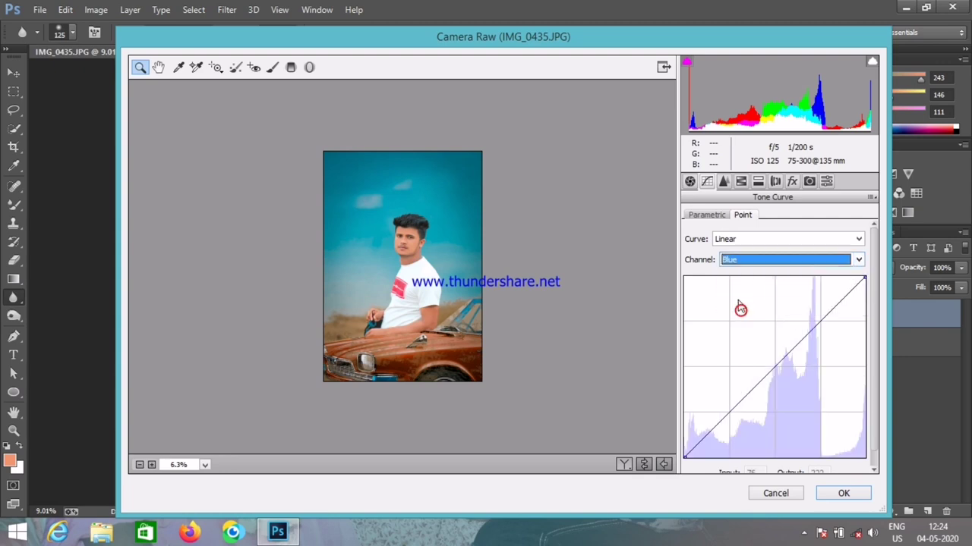
left_click_drag(685, 456, 684, 448)
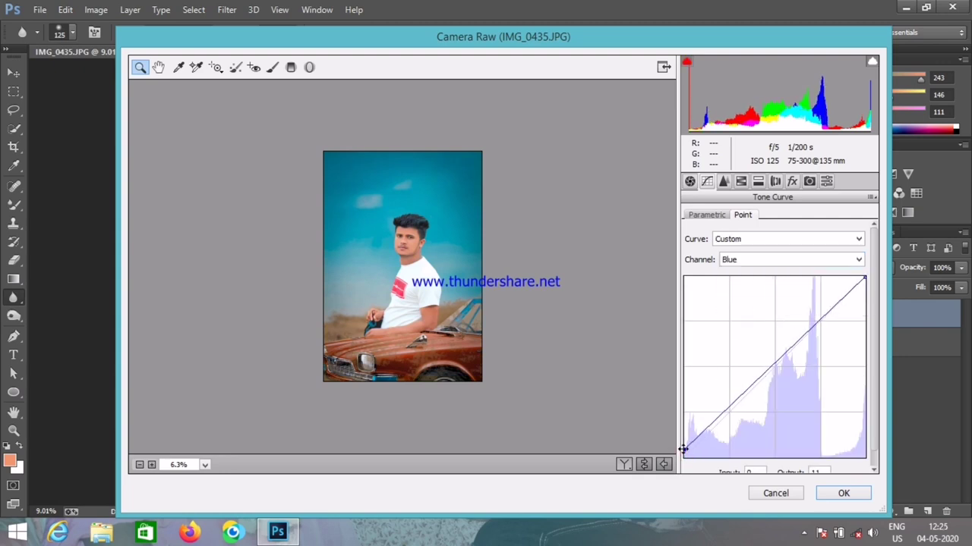
Step: Inspect the preview around the man's head and apply the Camera Raw grade
left_click(410, 313)
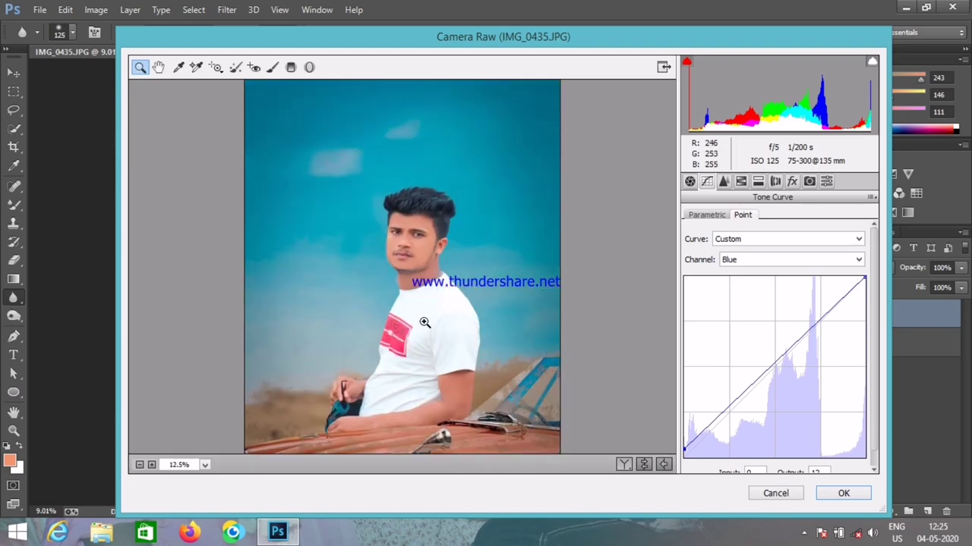
left_click(416, 317, "alt")
left_click(398, 318)
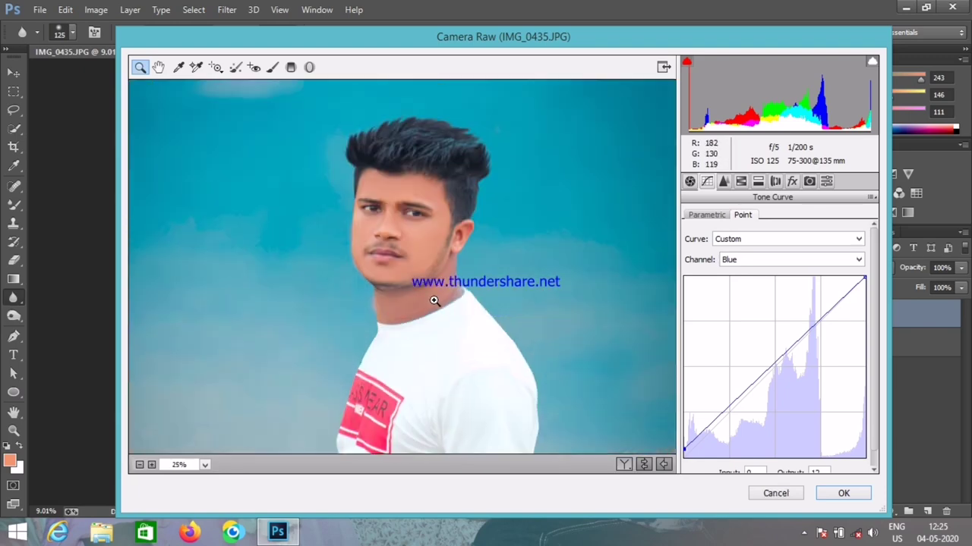
left_click(427, 300, "alt")
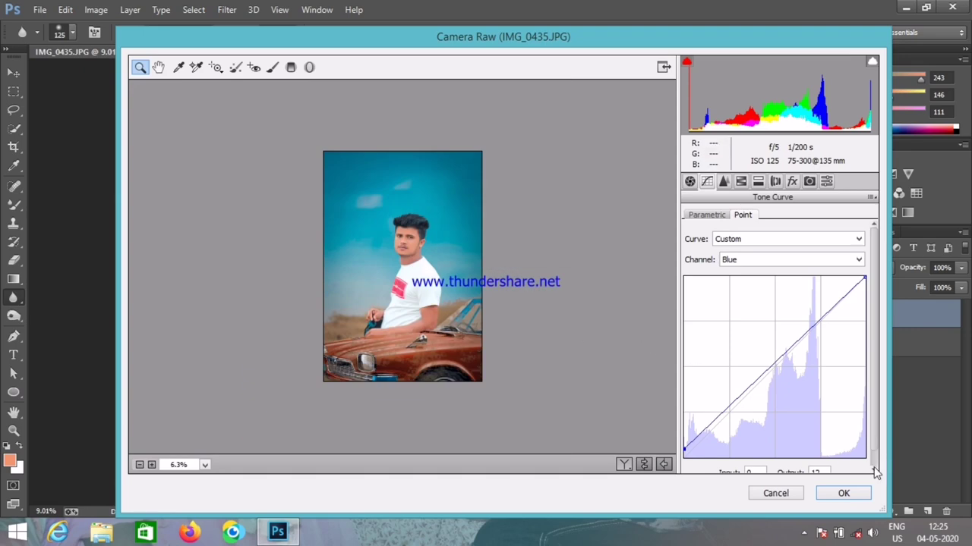
left_click(842, 493)
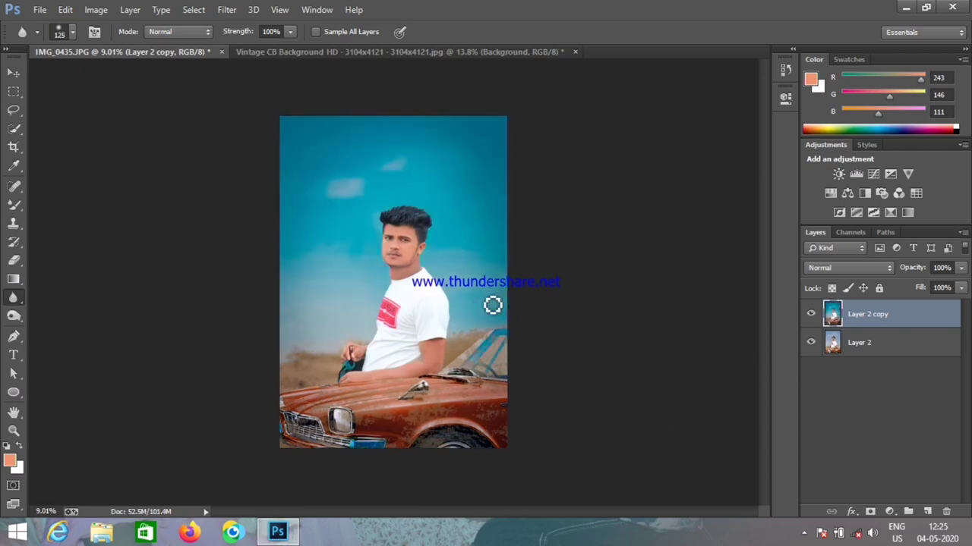
key("ctrl+0")
scroll(410, 167, "up", 1)
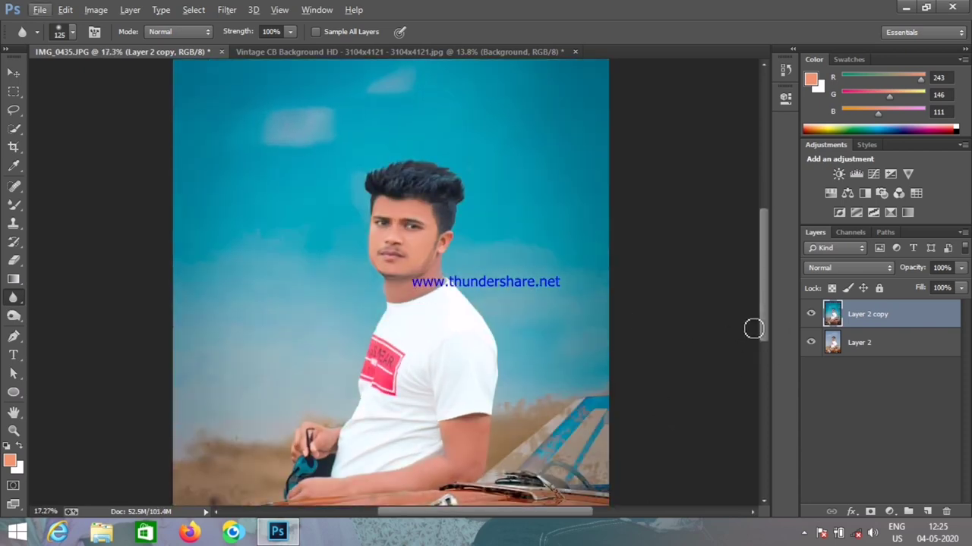
left_click(811, 315)
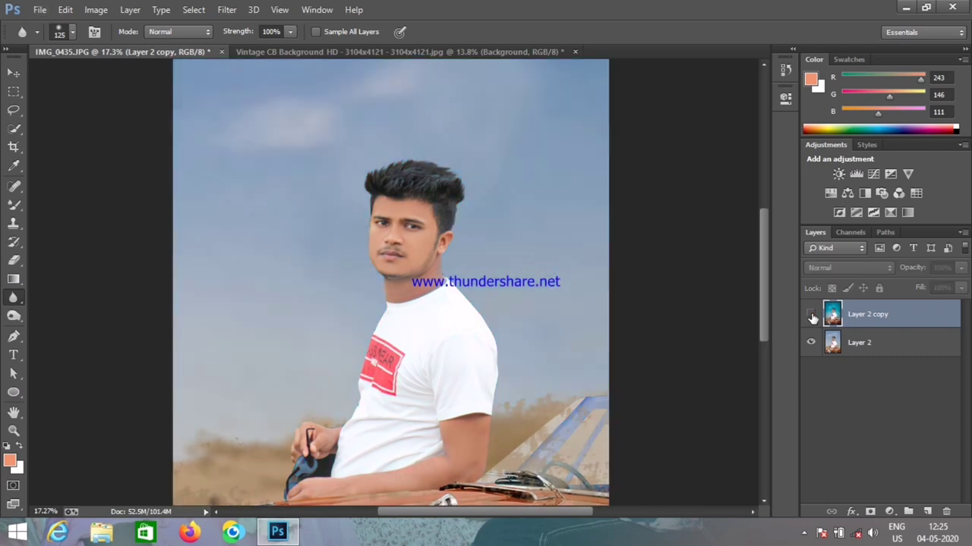
left_click(811, 315)
scroll(382, 314, "down", 4)
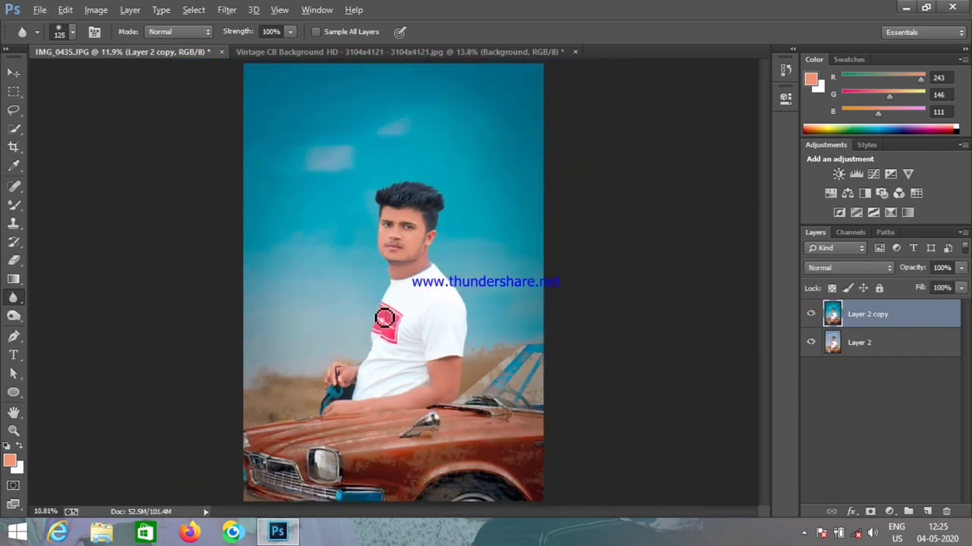
scroll(383, 315, "down", 2)
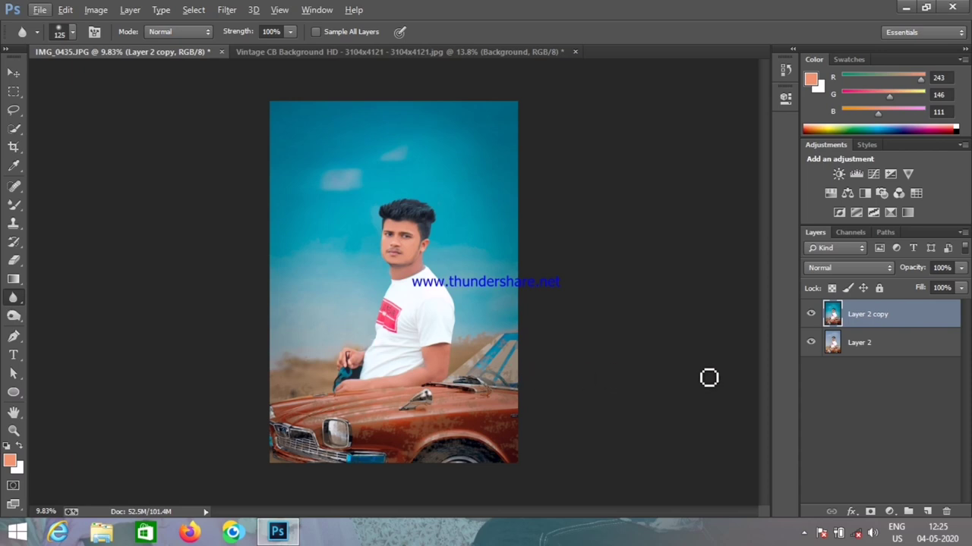
scroll(387, 246, "up", 3)
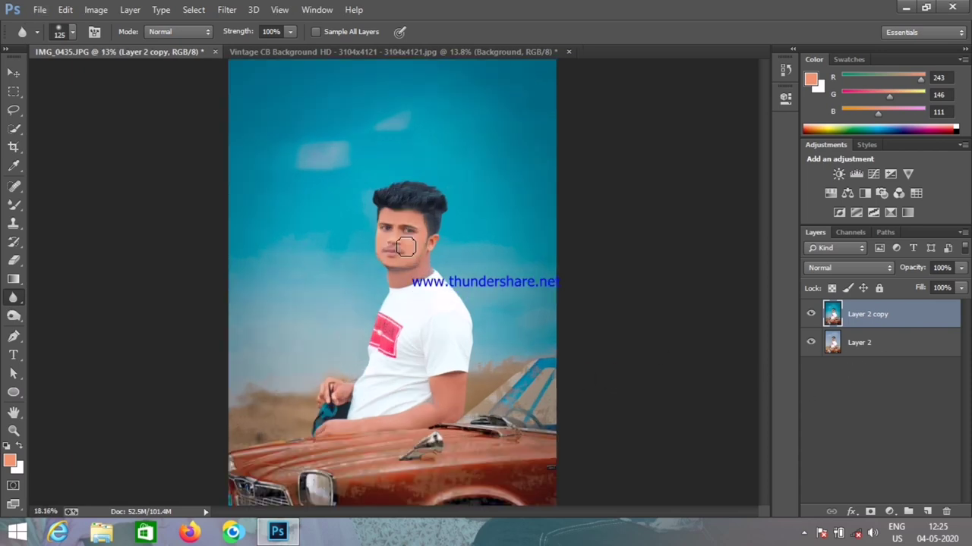
scroll(401, 253, "up", 2)
scroll(420, 252, "up", 7)
scroll(440, 273, "up", 2)
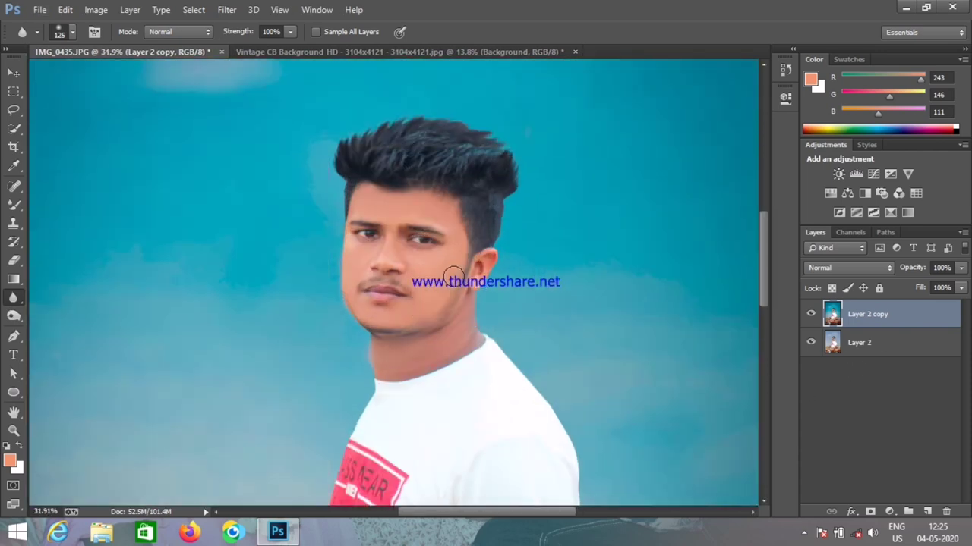
scroll(417, 281, "up", 2)
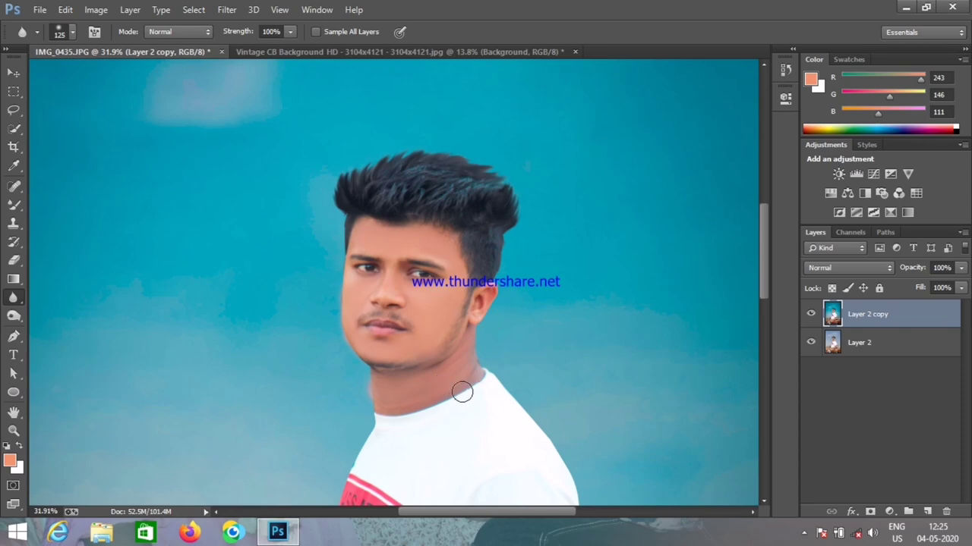
Step: Merge visible layers and duplicate the result with Ctrl+J
right_click(874, 343)
left_click(648, 424)
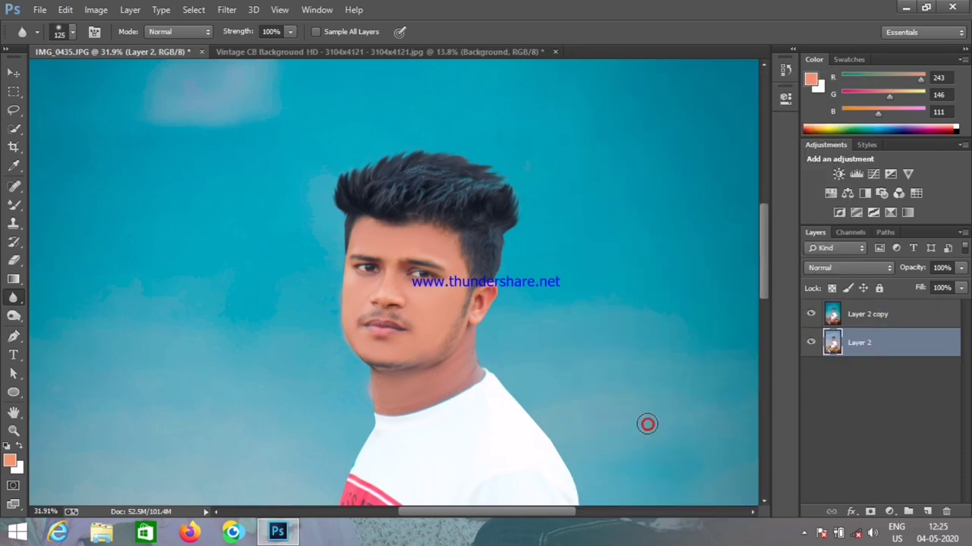
key("ctrl+j")
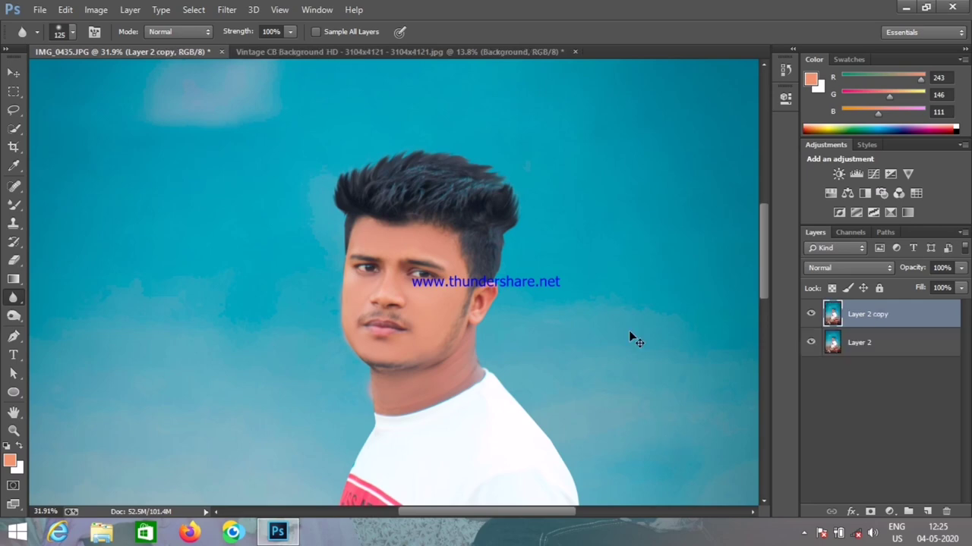
Step: Apply Surface Blur with Radius 6 and Threshold 8 to the copy's skin
left_click(225, 10)
mouse_move(311, 167)
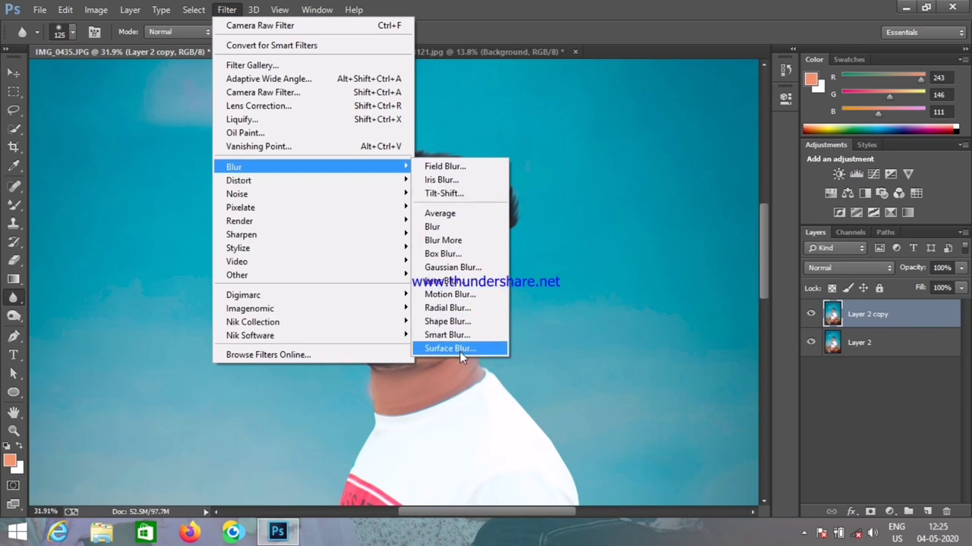
left_click(459, 352)
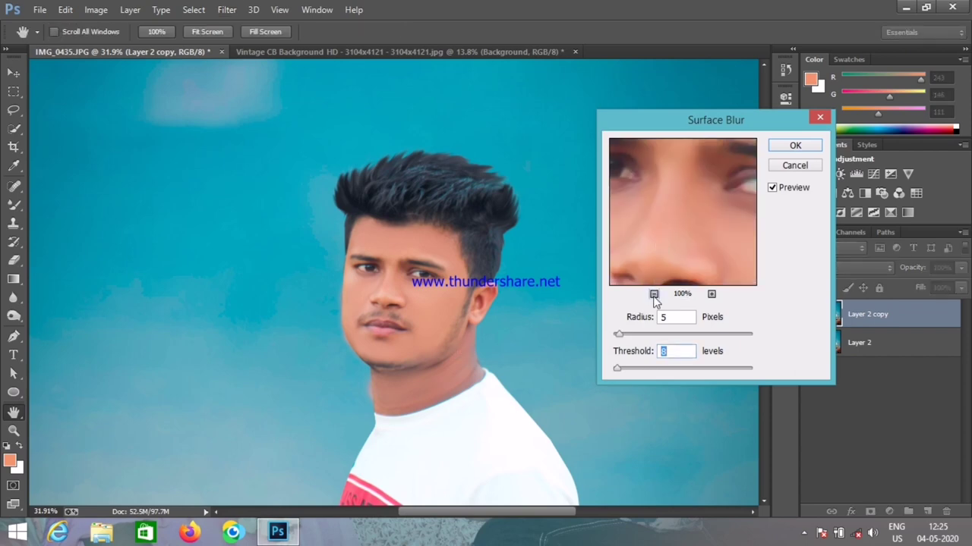
left_click(654, 294)
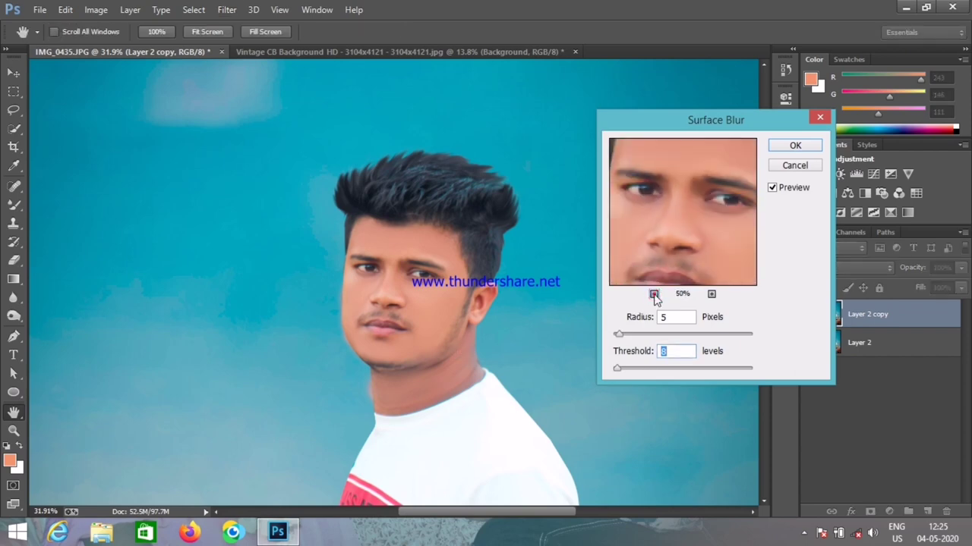
left_click(654, 294)
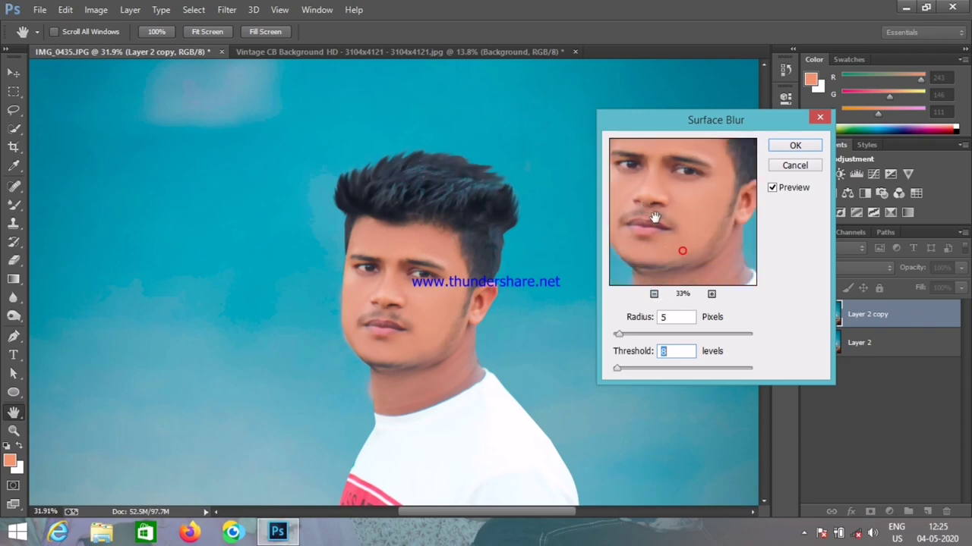
mouse_move(673, 262)
left_mouse_down()
mouse_move(650, 220)
mouse_move(682, 258)
mouse_move(715, 216)
left_mouse_up()
left_click(711, 294)
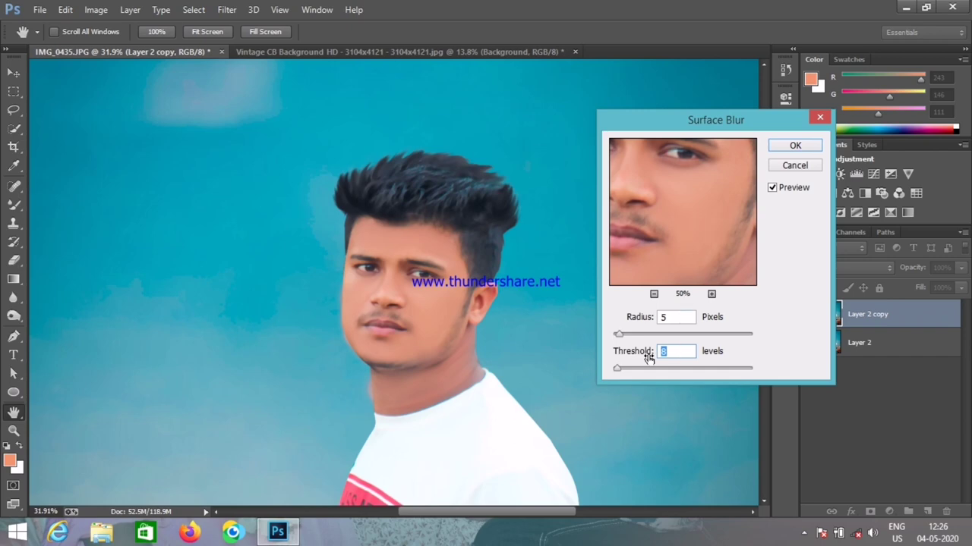
left_click(618, 370)
left_click_drag(619, 369, 616, 368)
left_click_drag(618, 335, 620, 335)
left_click(653, 294)
left_click(654, 293)
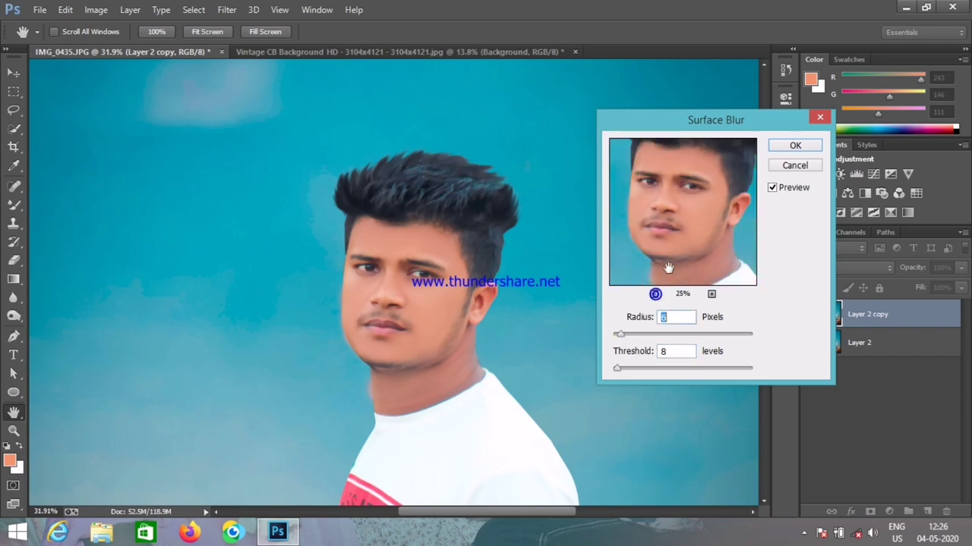
left_click_drag(664, 273, 668, 253)
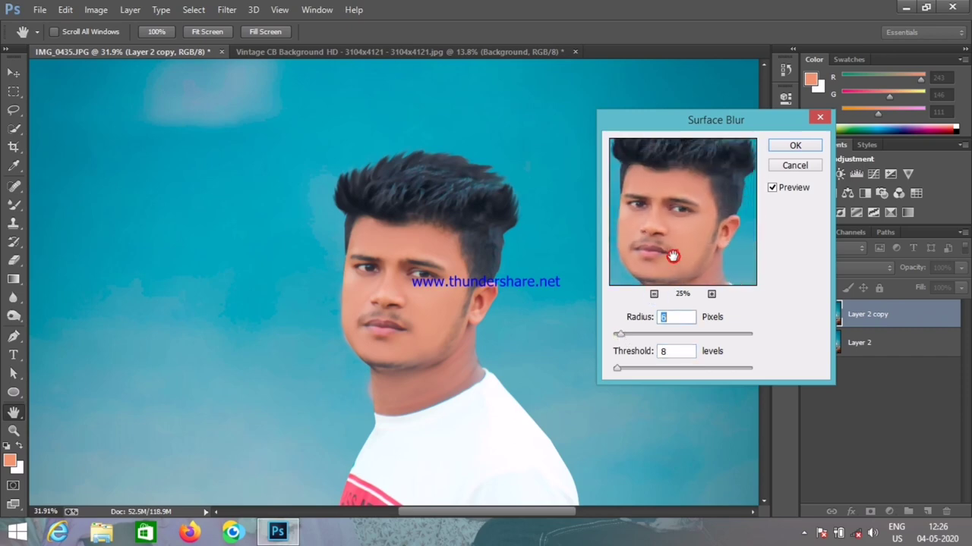
left_click(795, 147)
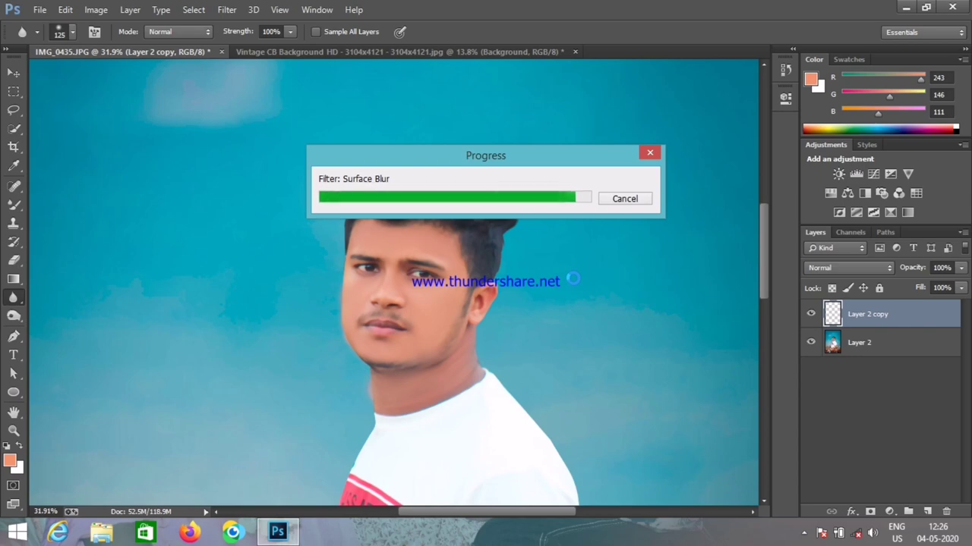
Step: Fit the image on screen and toggle the blurred copy to compare the skin smoothing
key("ctrl+0")
scroll(456, 288, "down", 2)
scroll(384, 263, "up", 3)
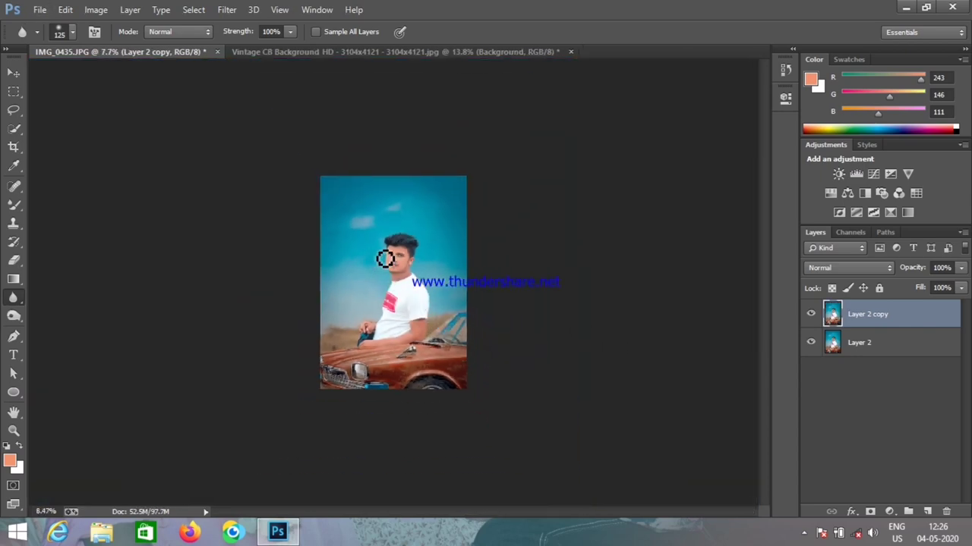
scroll(397, 259, "up", 2)
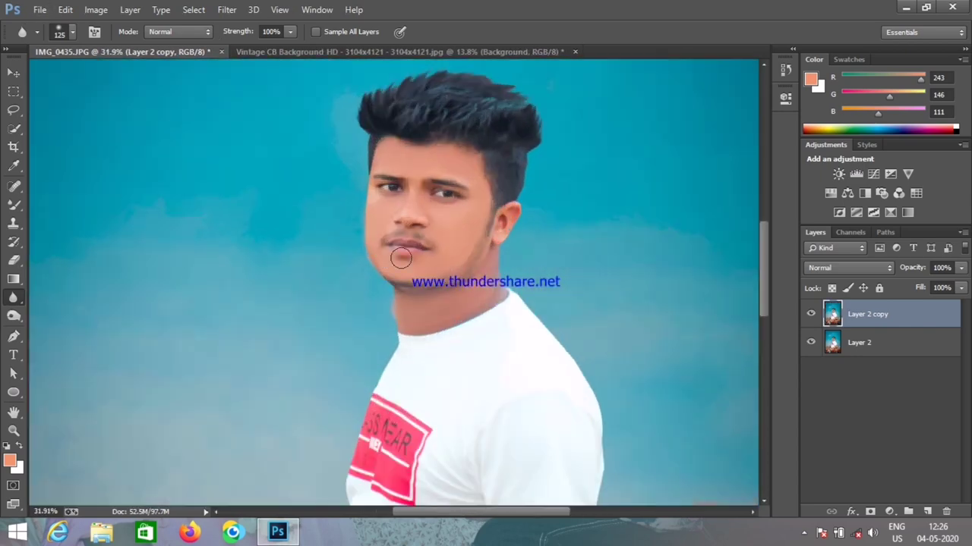
left_click(810, 315)
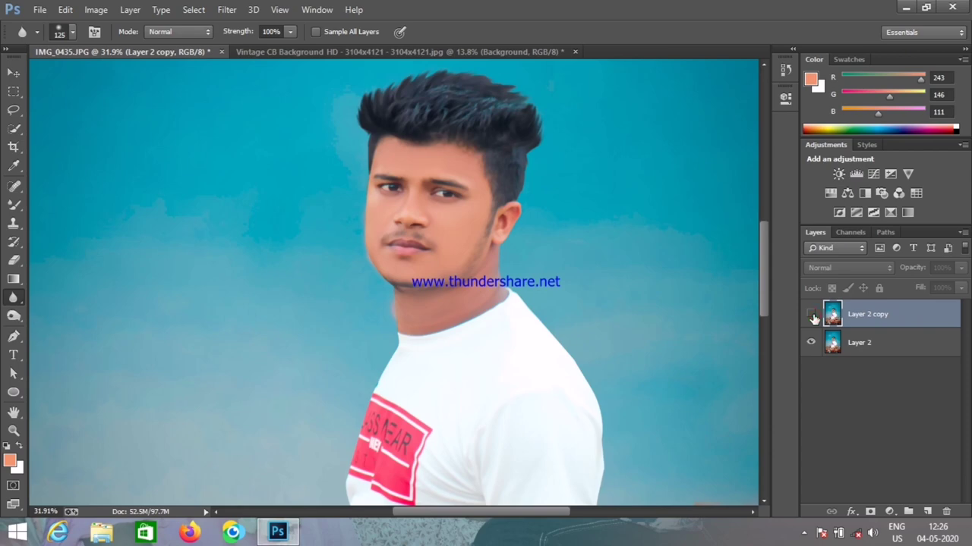
left_click(810, 314)
scroll(485, 293, "down", 2)
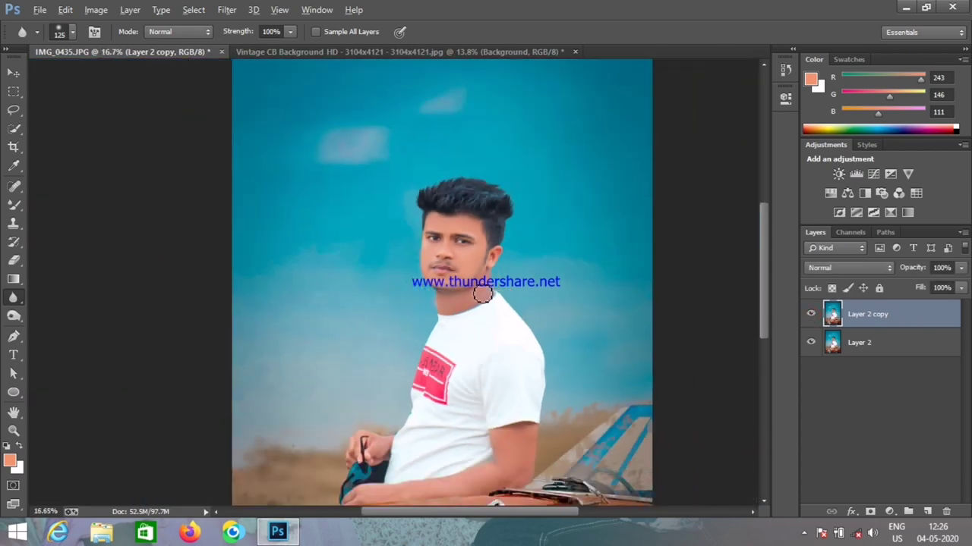
scroll(485, 294, "down", 2)
scroll(485, 293, "down", 1)
scroll(485, 294, "down", 1)
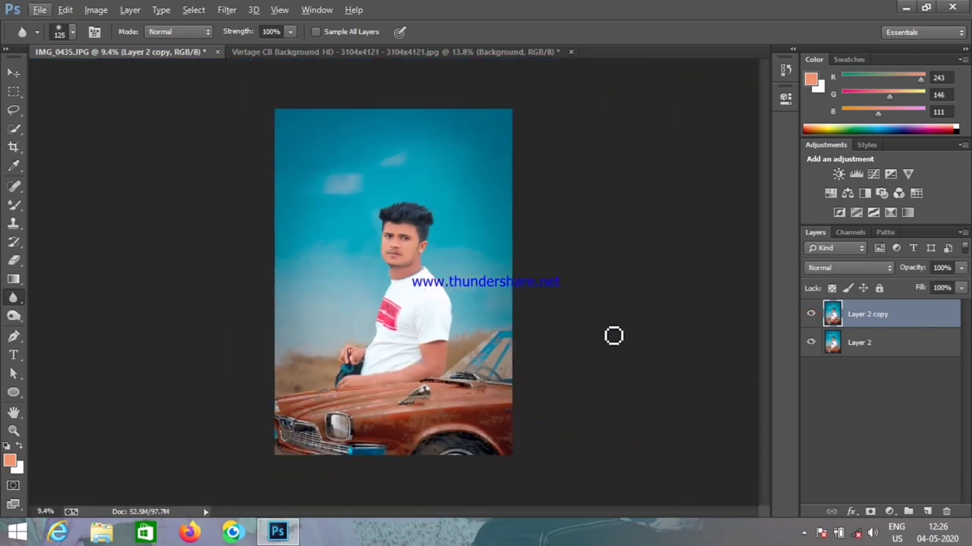
Step: Merge visible layers and add a new empty layer on top
right_click(860, 348)
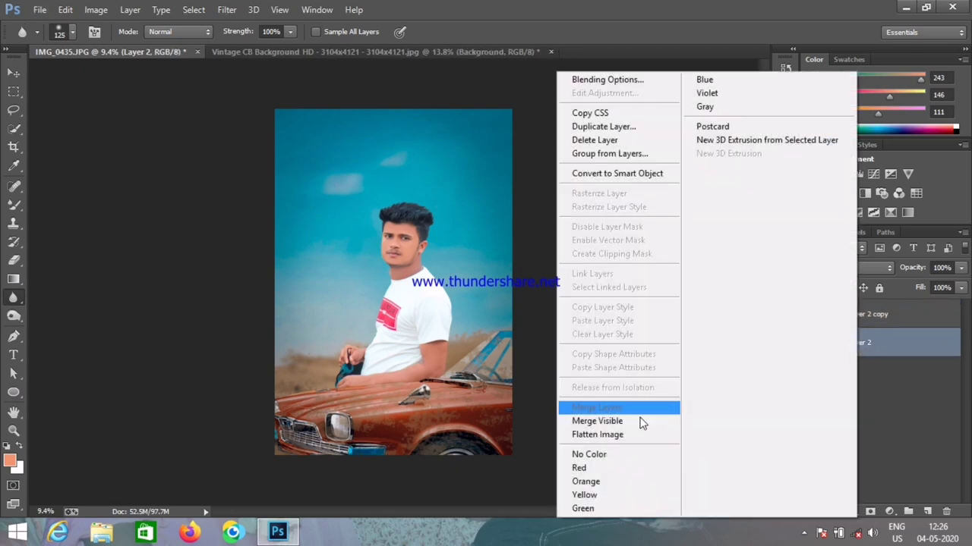
left_click(641, 421)
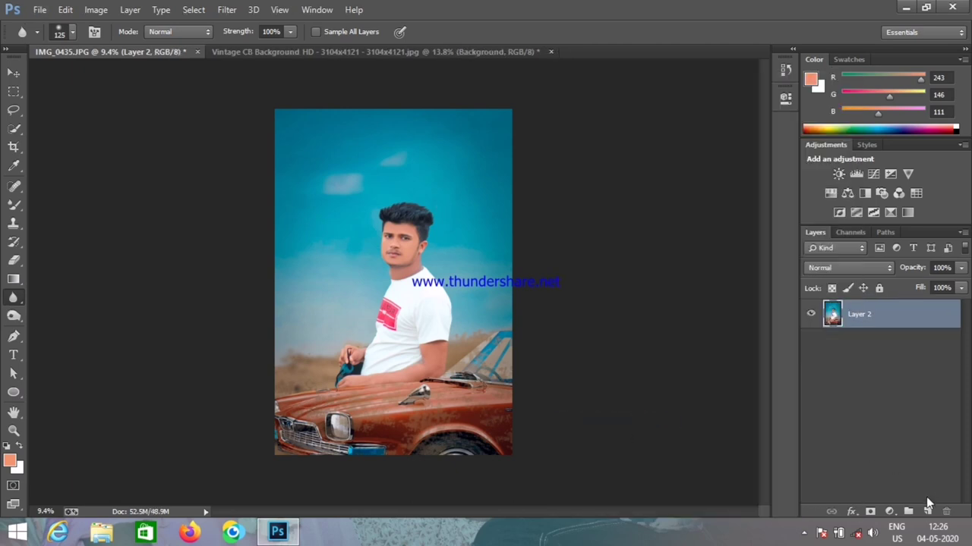
left_click(927, 513)
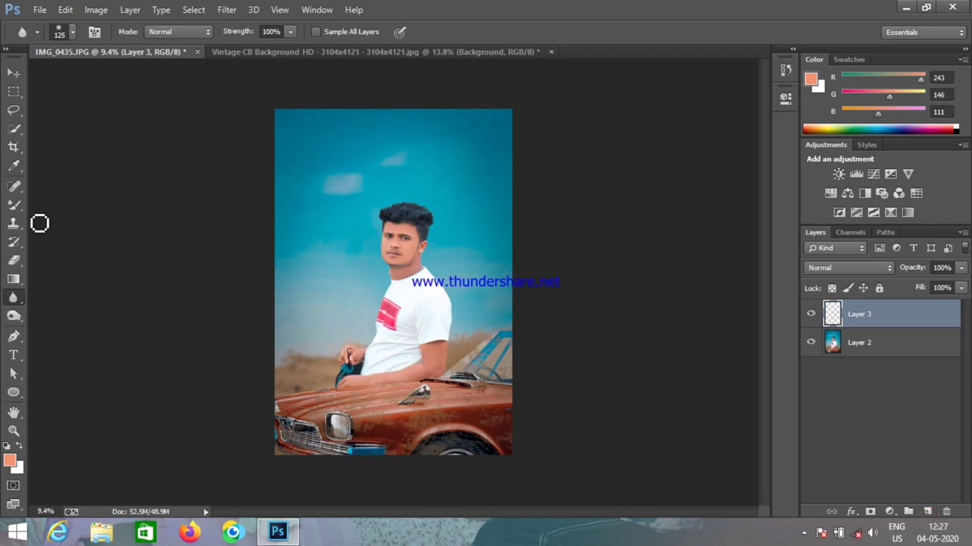
Step: Select the Brush Tool with a saturated orange foreground colour
left_click(15, 206)
right_click(17, 209)
left_click(45, 206)
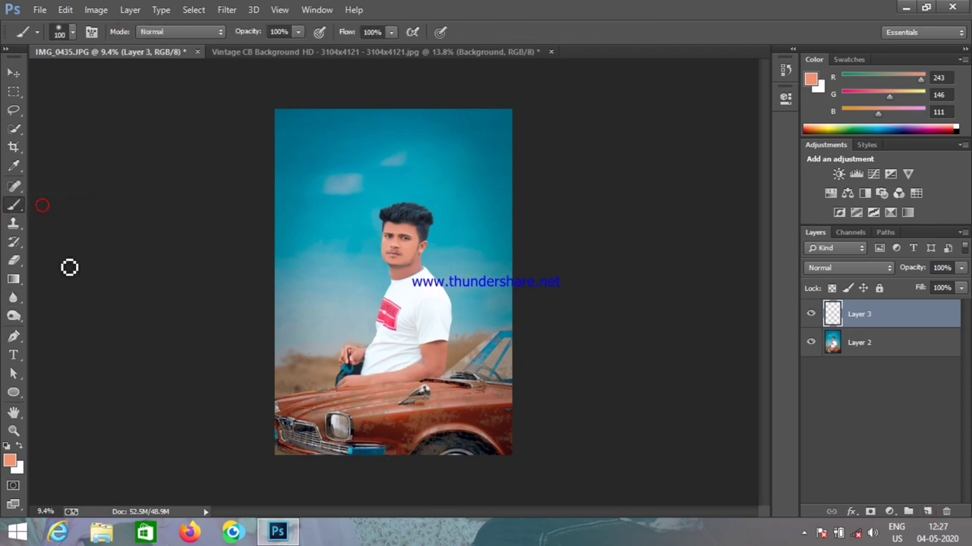
left_click(10, 459)
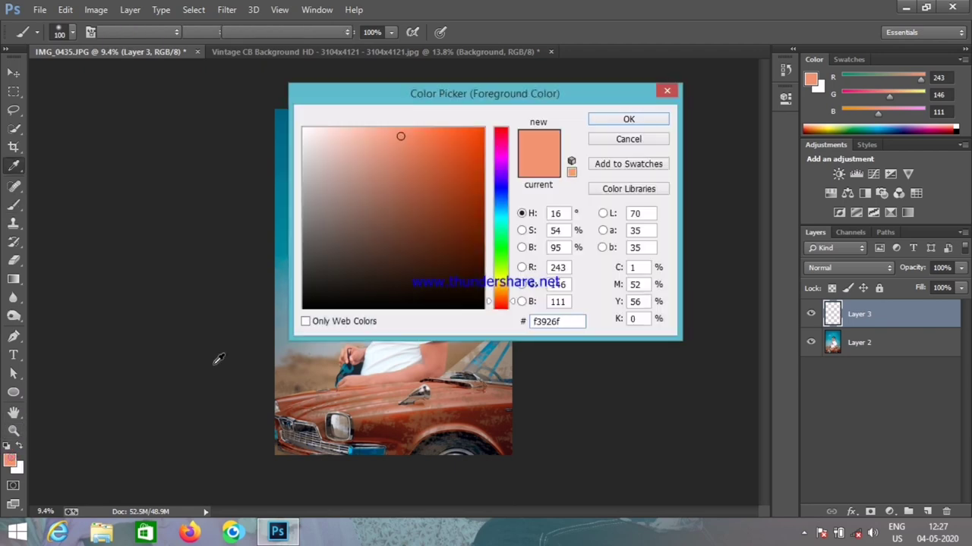
mouse_move(476, 90)
left_mouse_down()
mouse_move(579, 105)
mouse_move(660, 86)
left_mouse_up()
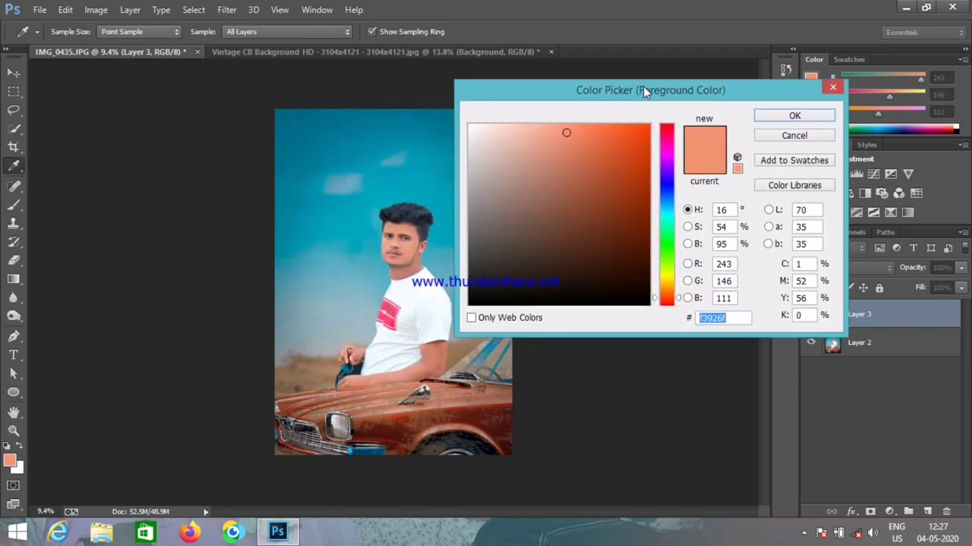
left_click(622, 129)
left_click(794, 116)
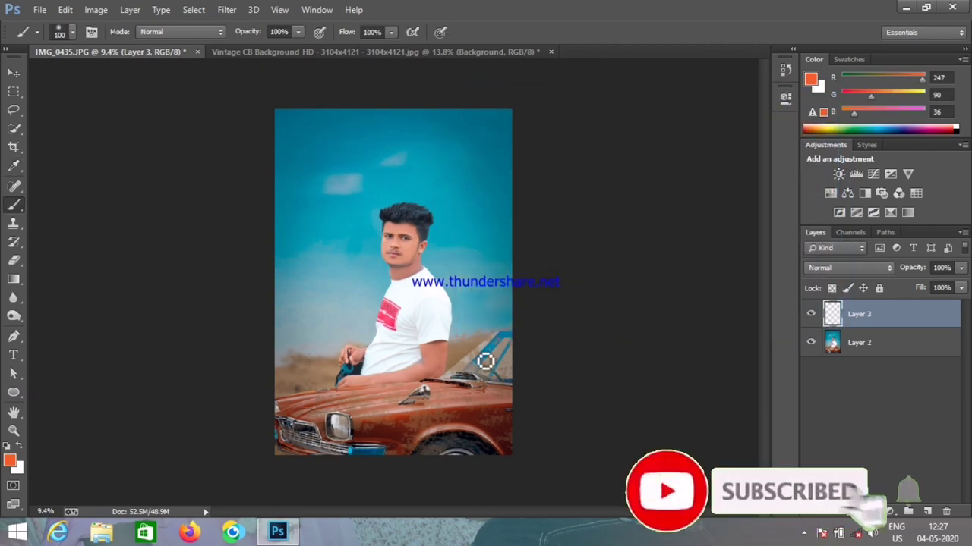
Step: Paint an orange dot on the car grille and set the layer to Screen blending
key("bracketright")
key("bracketright")
key("bracketright")
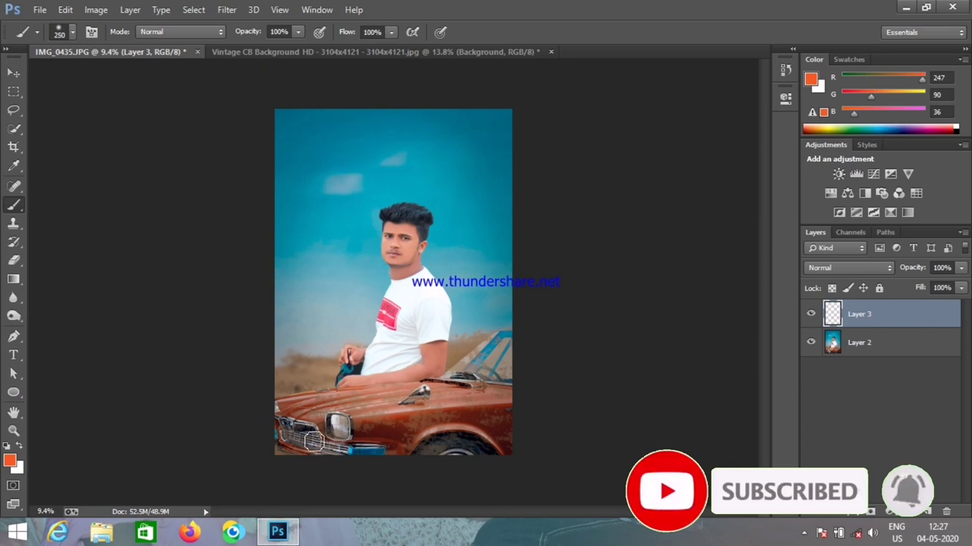
key("bracketright")
key("bracketright")
key("bracketright")
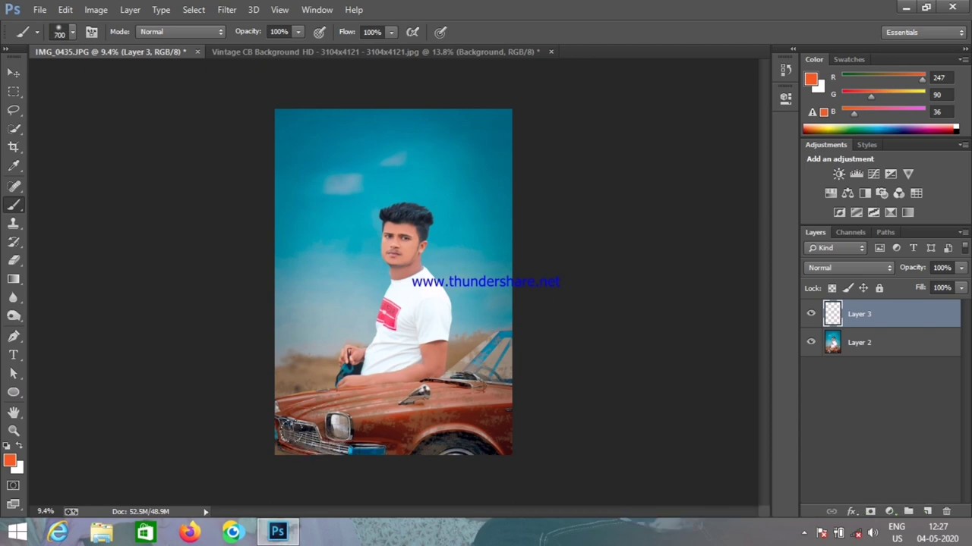
key("bracketleft")
left_click(295, 438)
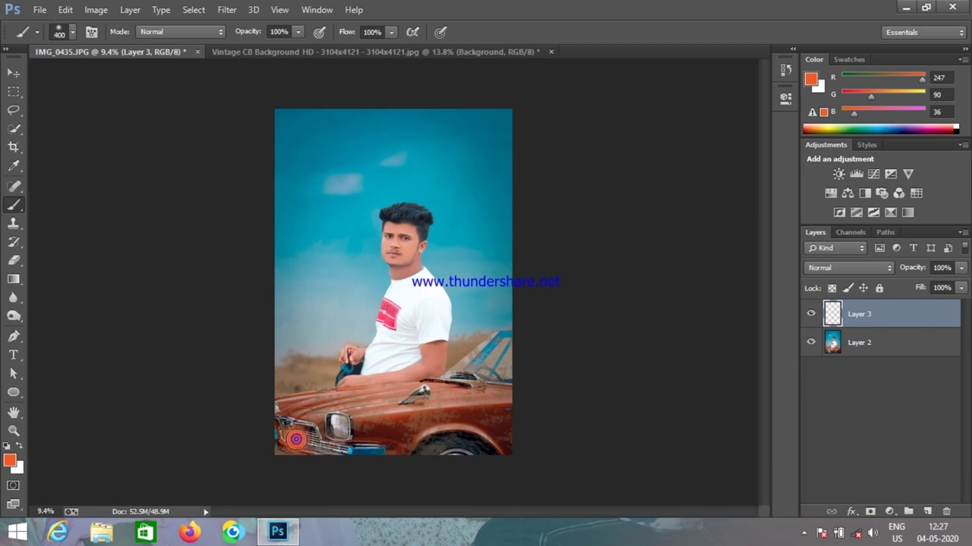
left_click(847, 270)
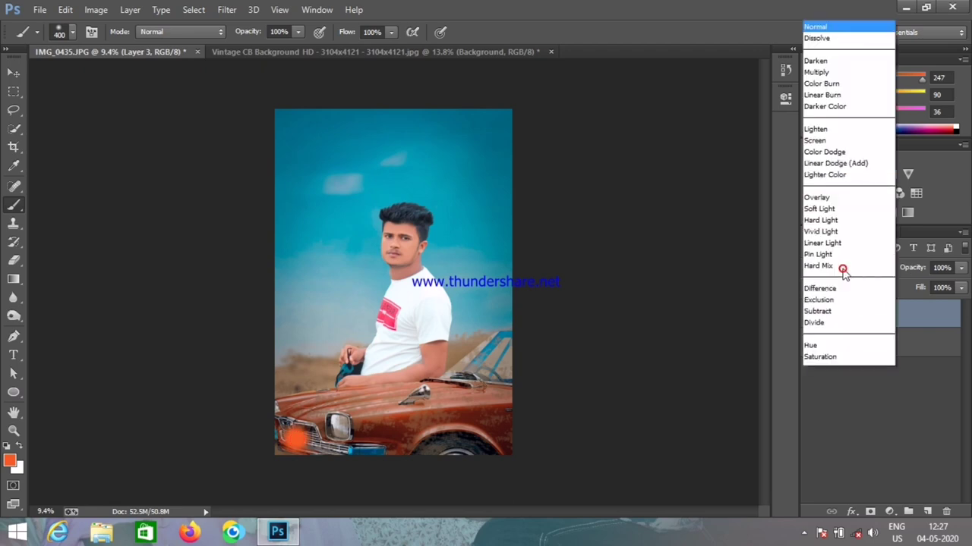
left_click(816, 111)
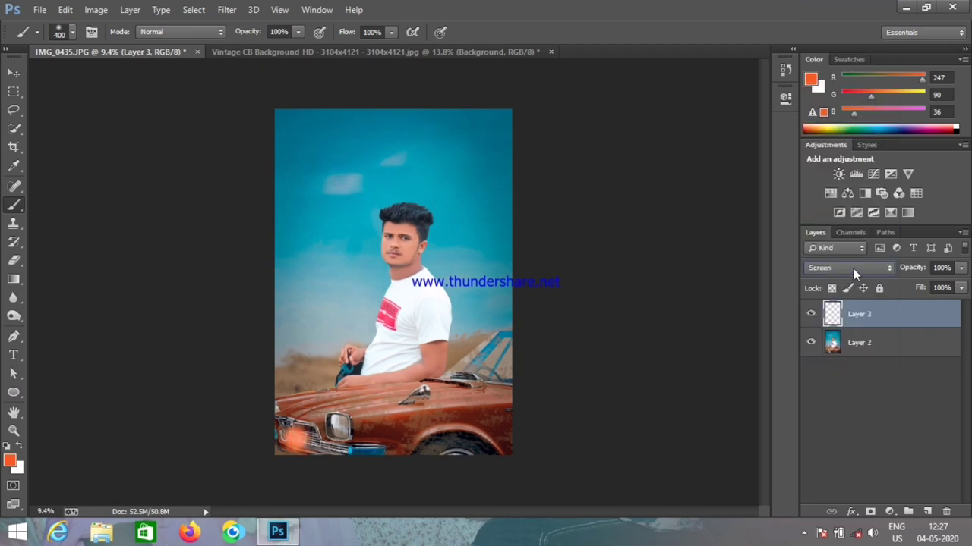
Step: Enlarge the orange spot on Layer 3 and move it down over the car's front
key("v")
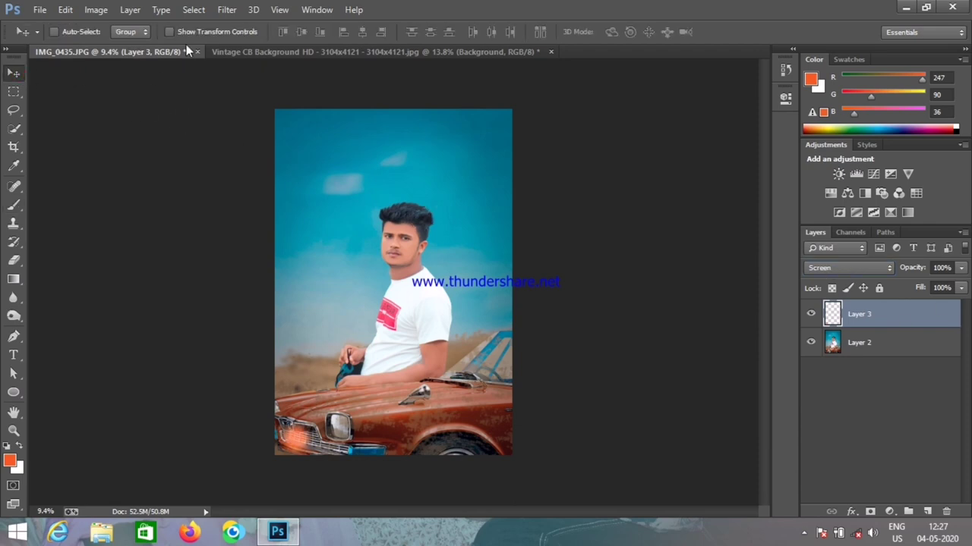
left_click(169, 32)
left_click_drag(317, 416, 461, 341)
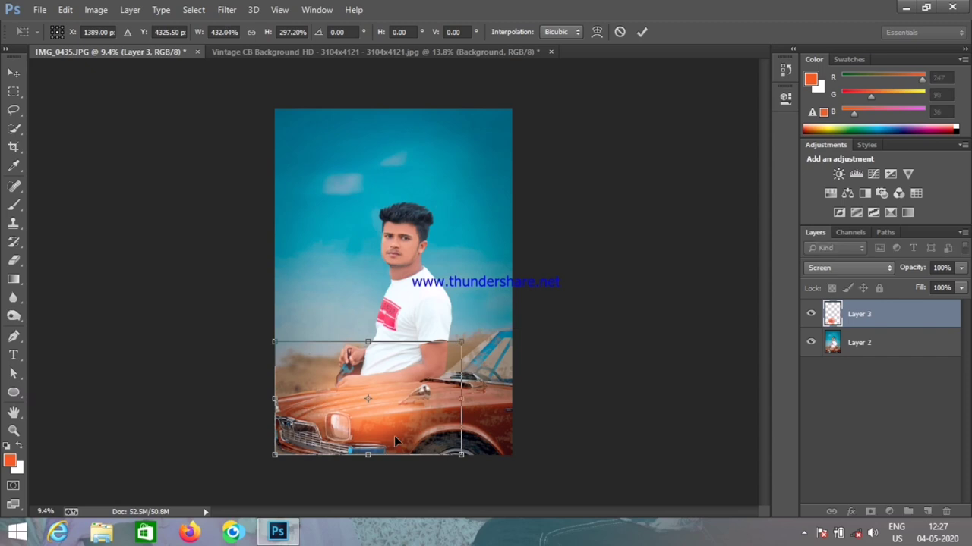
left_click_drag(394, 440, 334, 466)
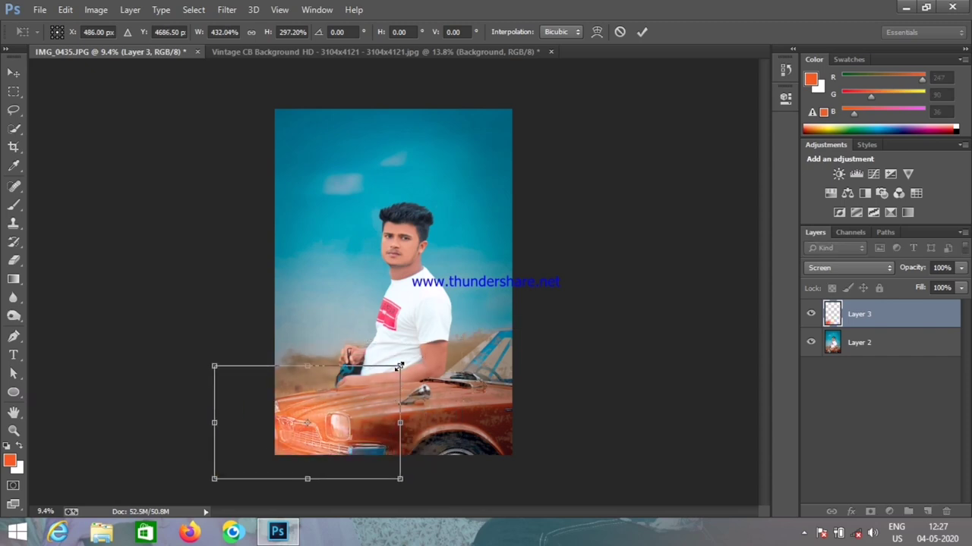
left_click_drag(400, 367, 454, 353)
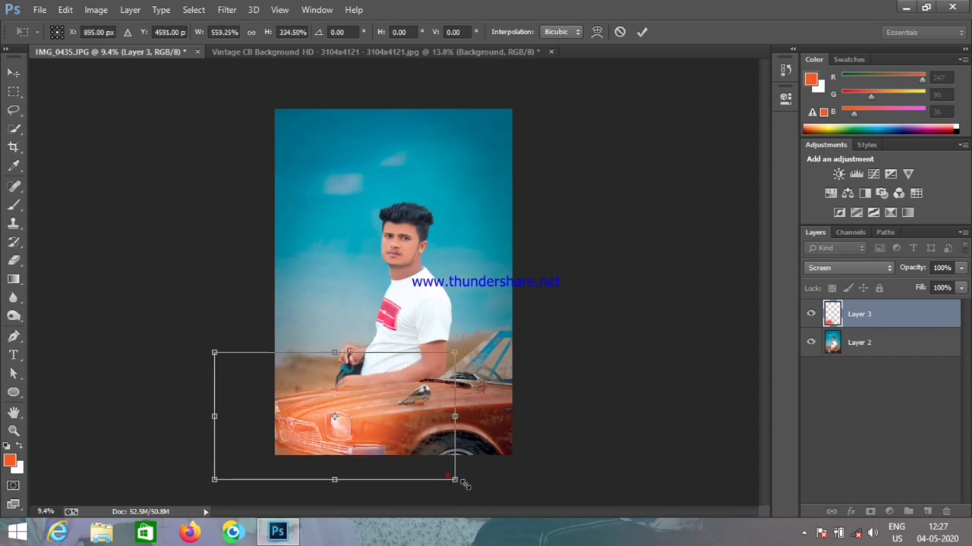
left_click_drag(462, 483, 472, 491)
Step: Stretch the glow wider left, tilt it slightly, commit, and toggle Layer 3 visibility to compare
left_click_drag(214, 353, 161, 362)
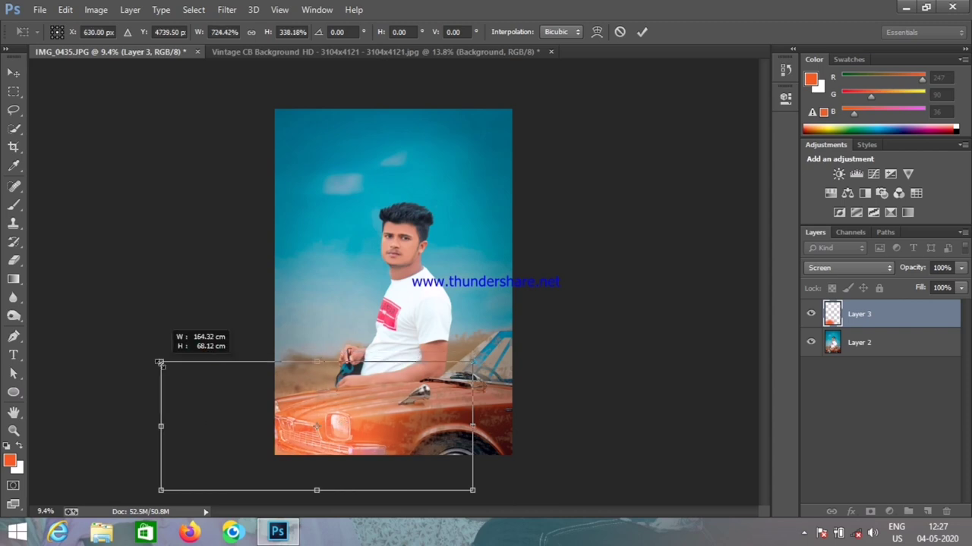
left_click_drag(474, 358, 494, 325)
left_click_drag(483, 476, 586, 510)
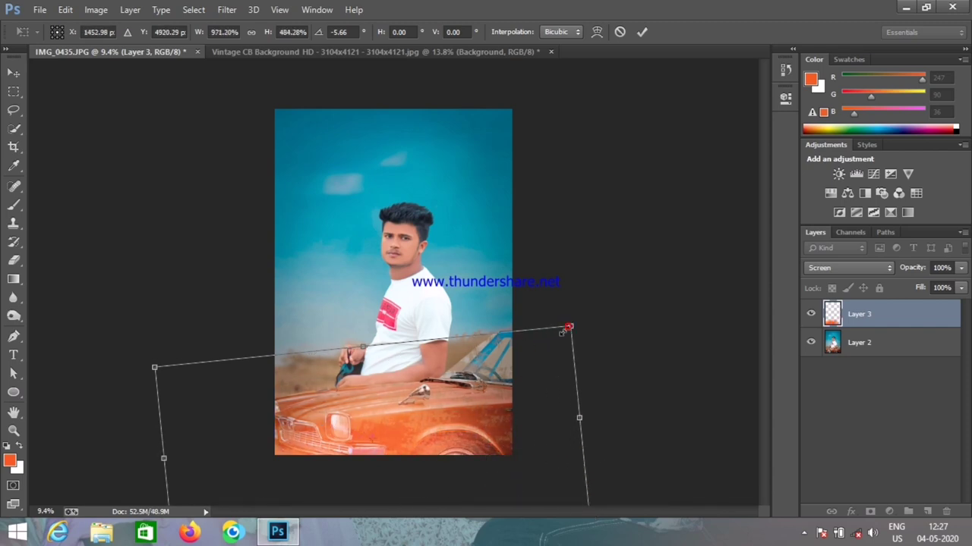
left_click_drag(565, 329, 558, 337)
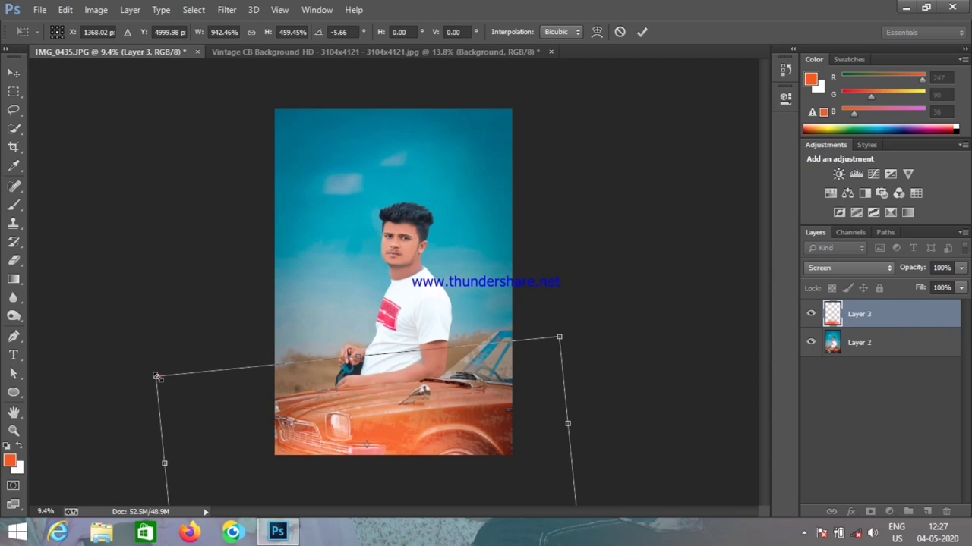
left_click_drag(157, 378, 114, 382)
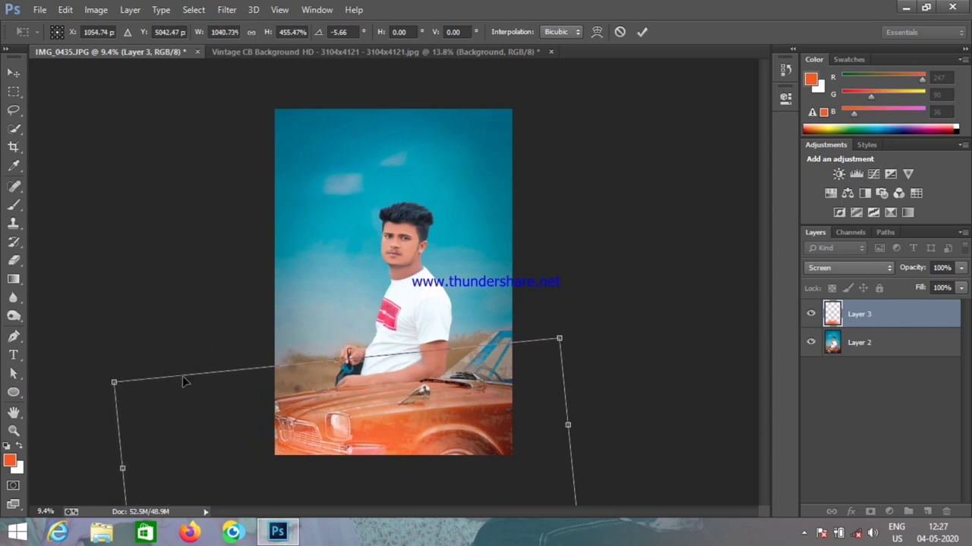
key("Return")
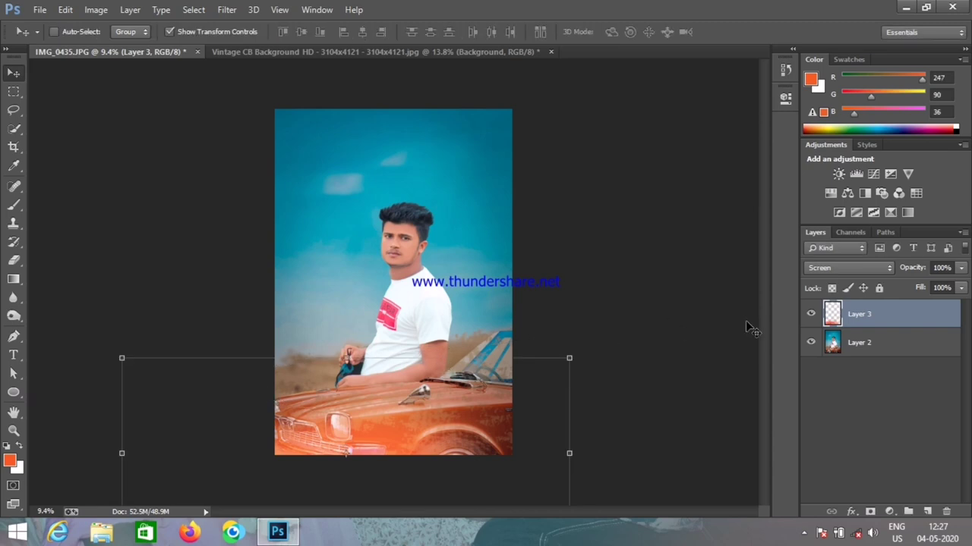
left_click(812, 314)
left_click(812, 315)
Step: Duplicate Layer 2 and apply the Camera Raw Filter to the copy
left_click(873, 349)
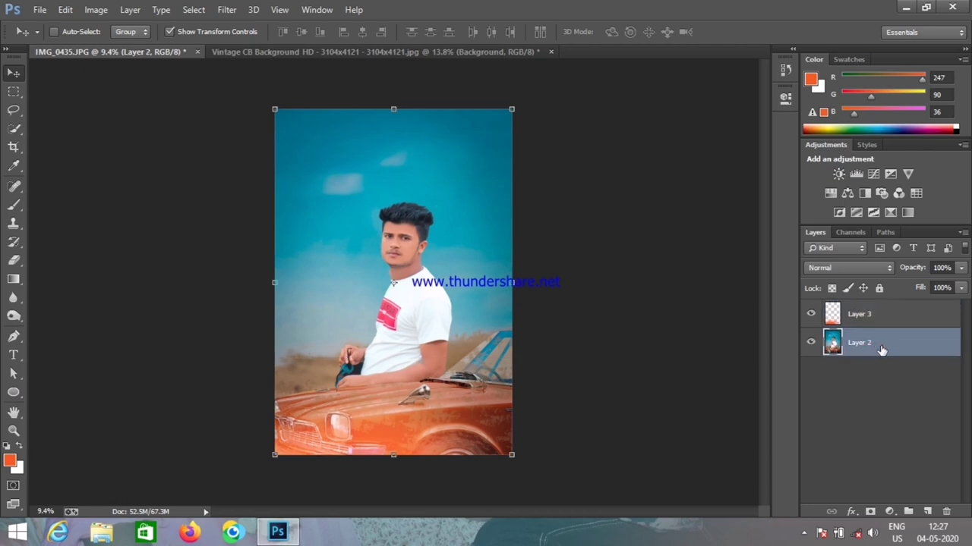
key("ctrl+j")
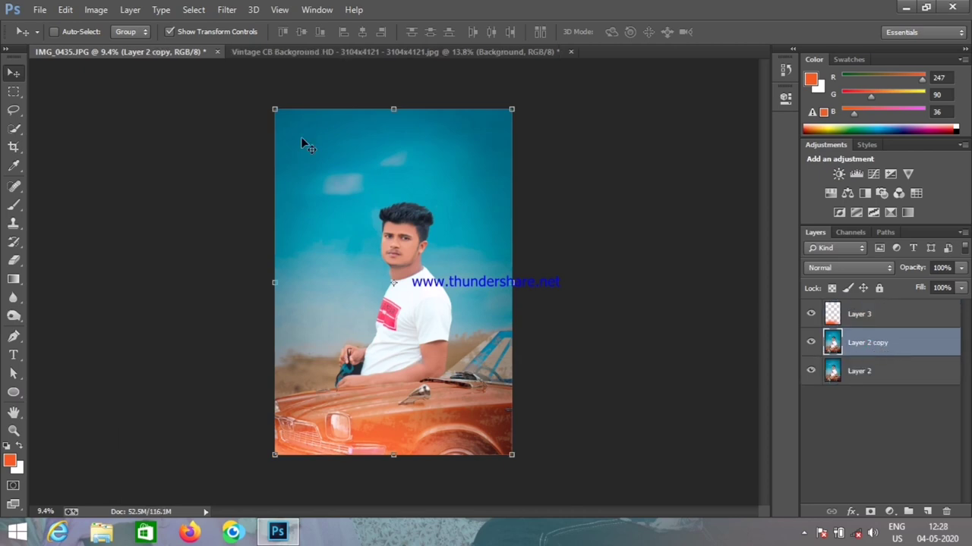
left_click(226, 11)
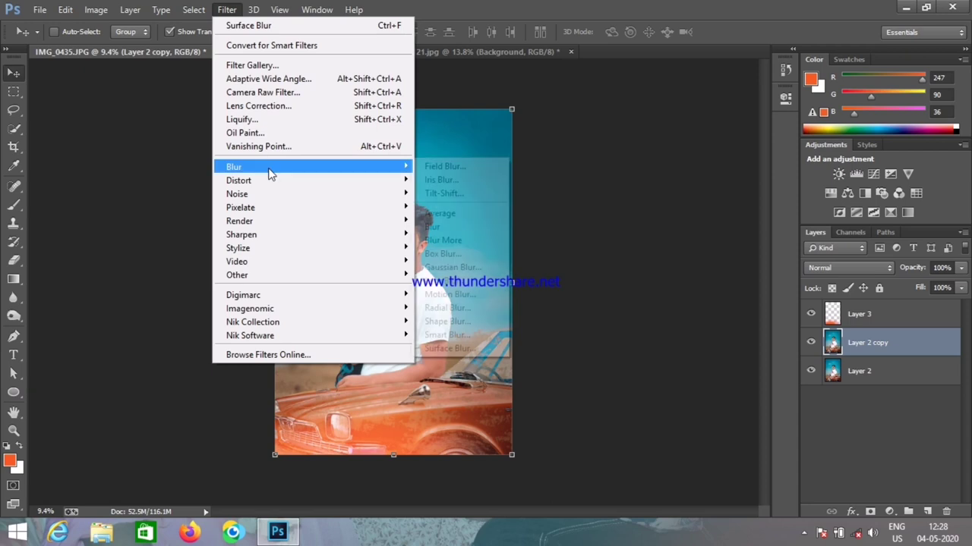
left_click(283, 92)
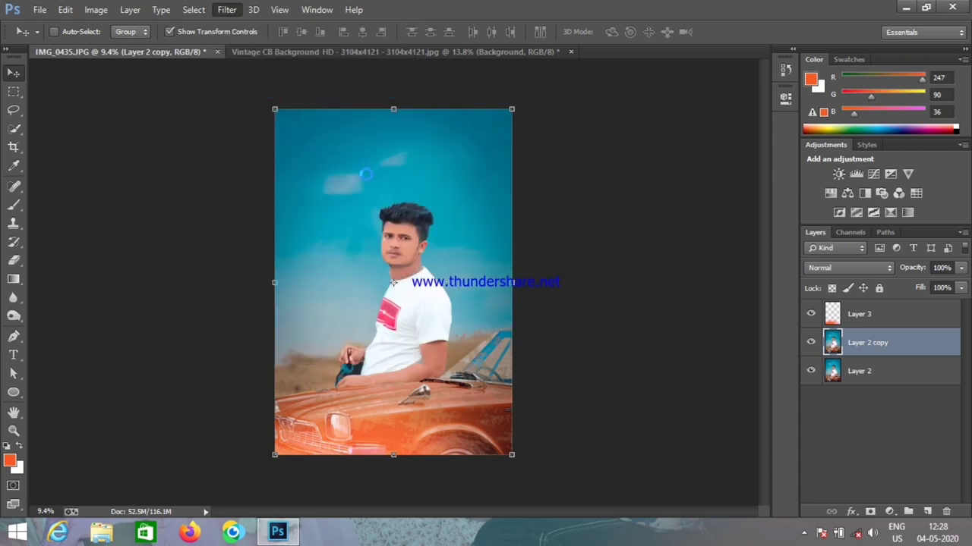
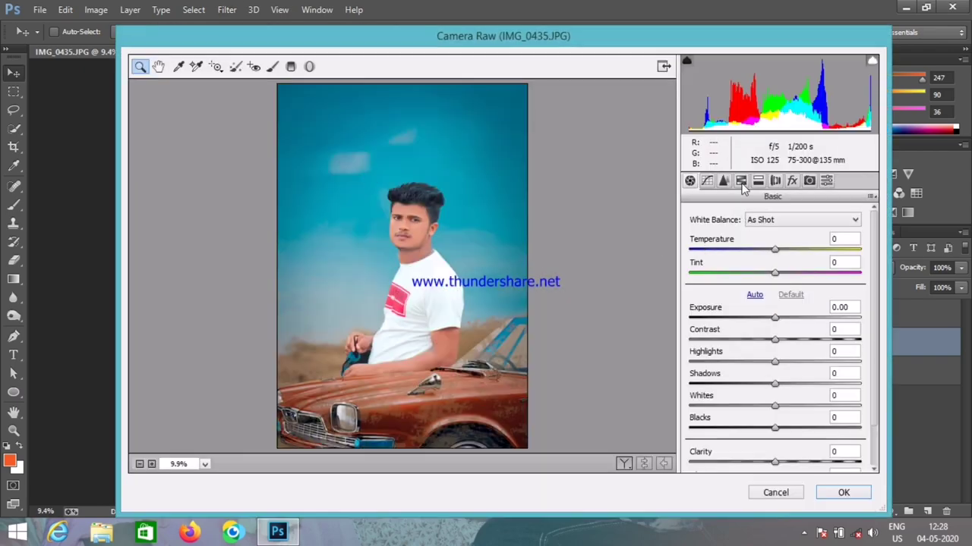
Step: In Camera Calibration, set the Blue Primary saturation to +22 and hue to -3
left_click(742, 183)
left_click(809, 183)
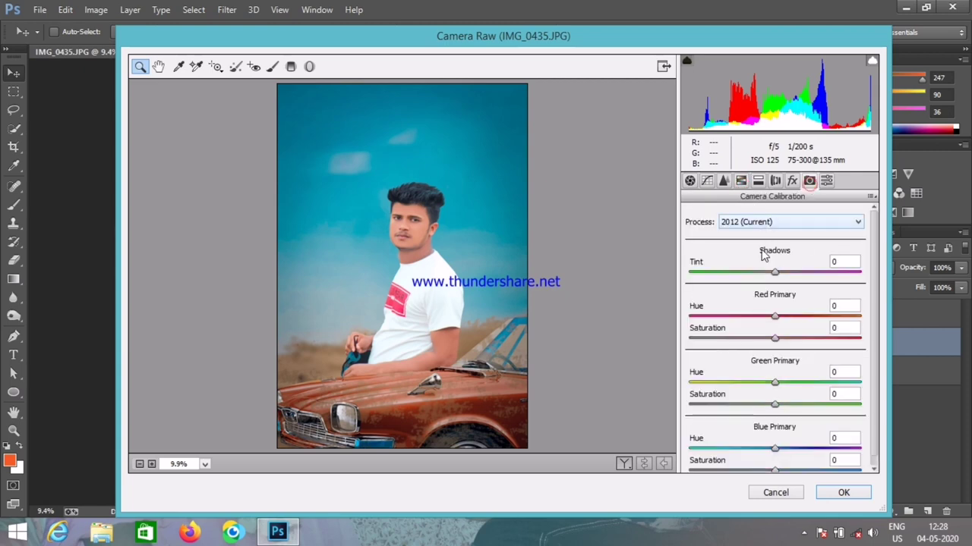
left_click(791, 471)
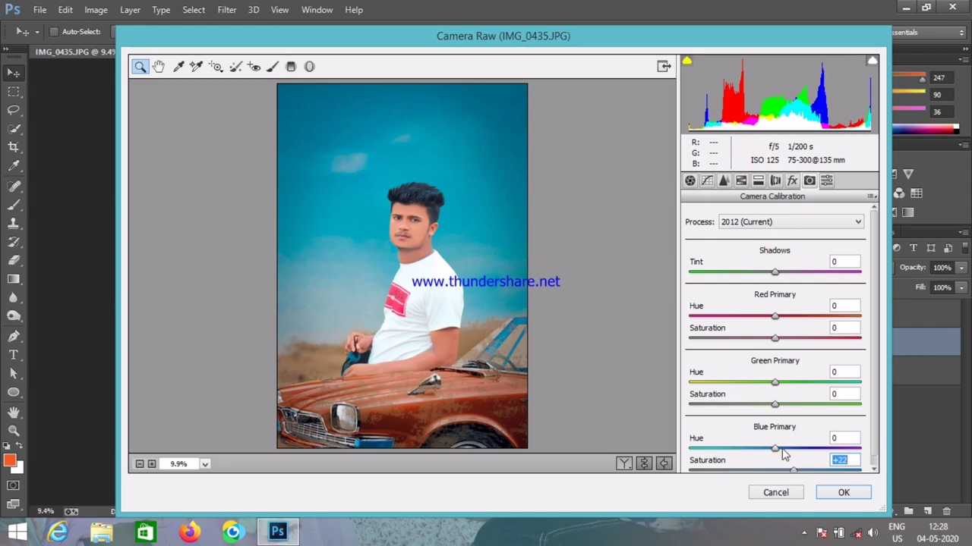
left_click(782, 449)
left_click(772, 448)
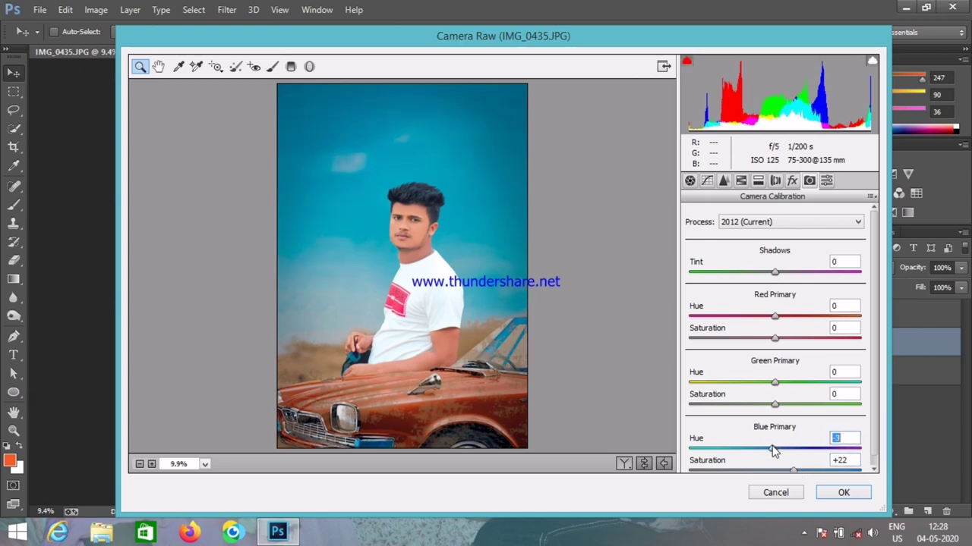
Step: Tune Green and Red primaries (red saturation +11, hue about -10) and add a -17 post-crop vignette
left_click(792, 404)
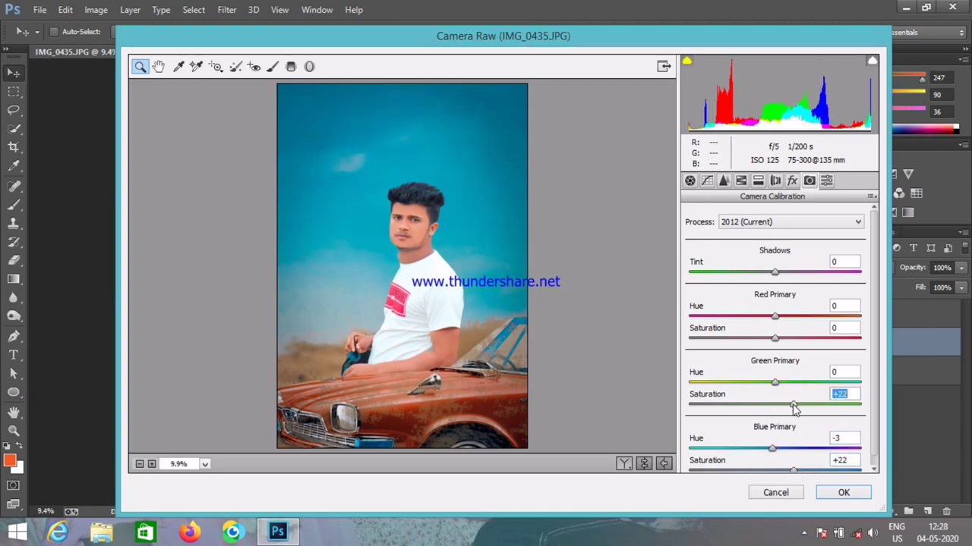
left_click(762, 382)
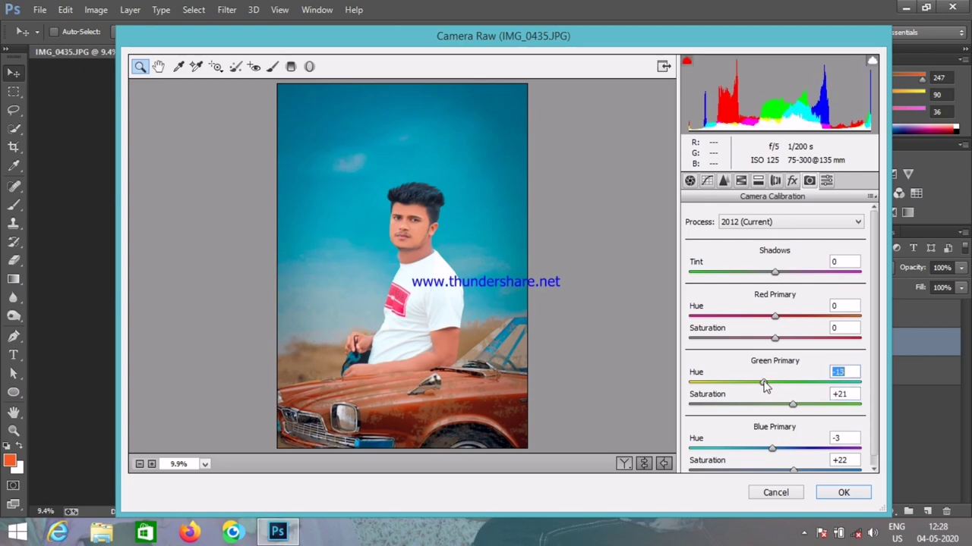
left_click(784, 339)
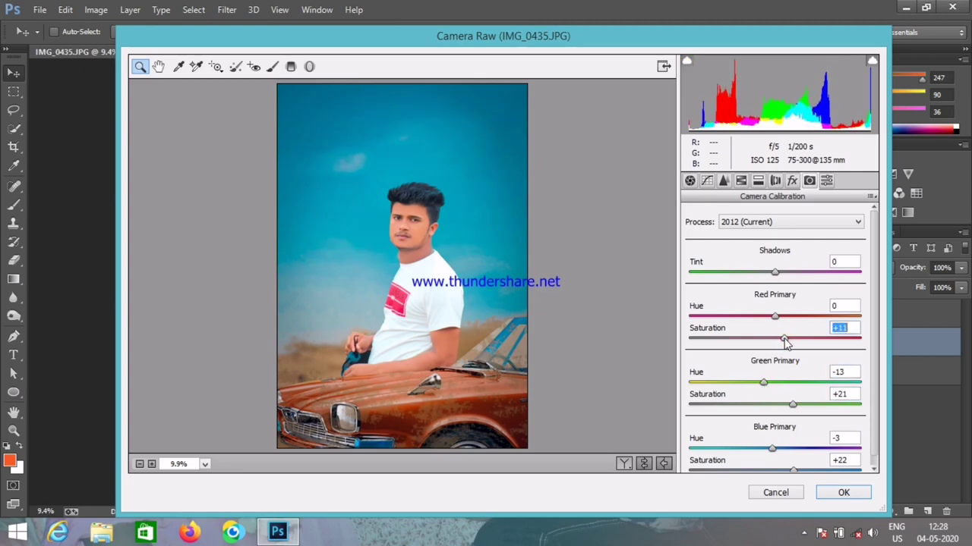
left_click(778, 317)
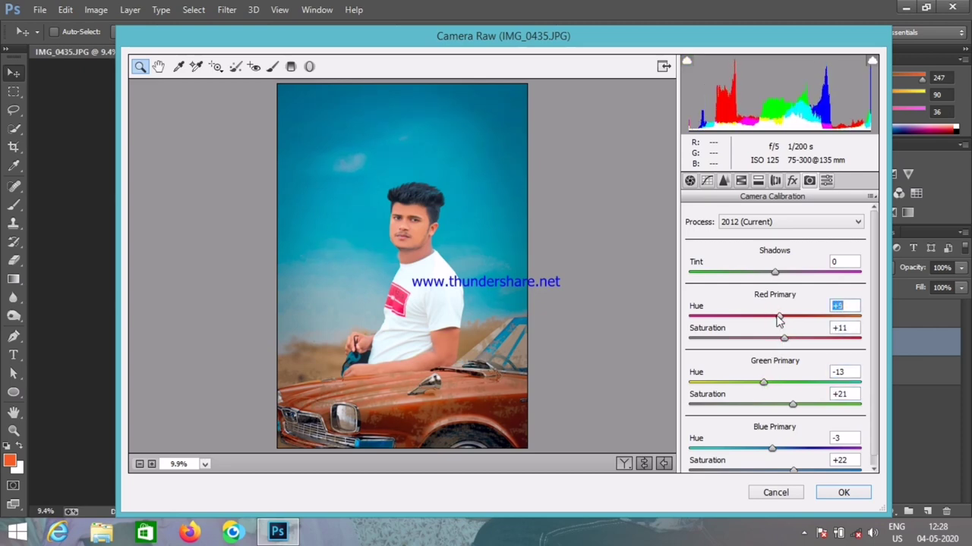
left_click_drag(777, 317, 765, 318)
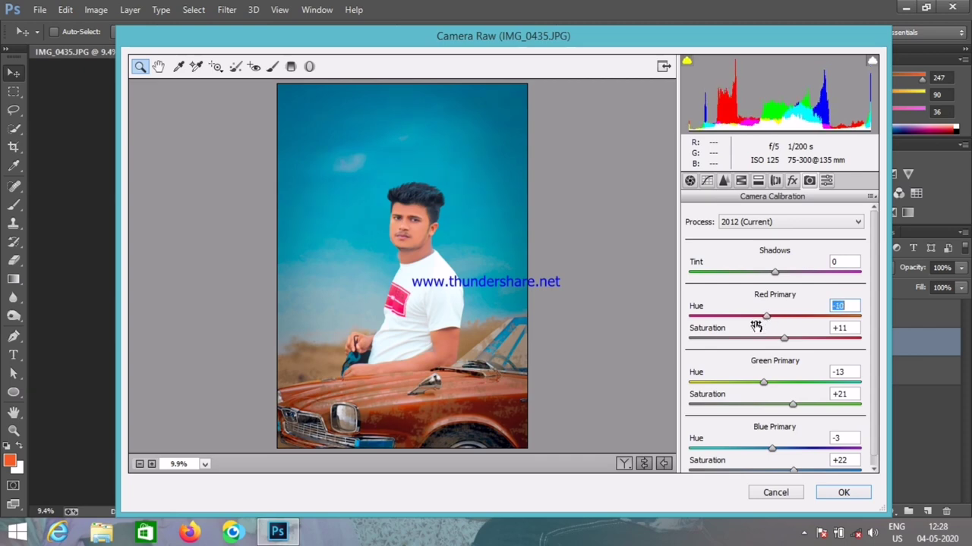
left_click(791, 180)
left_click_drag(778, 365, 740, 389)
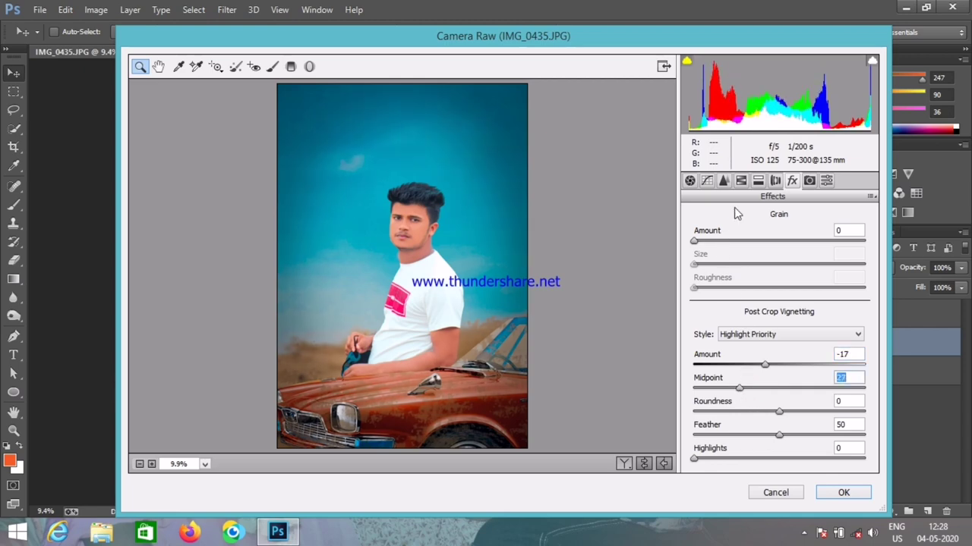
Step: Give the photo a slight +3 contrast boost in the Basic panel
left_click(741, 183)
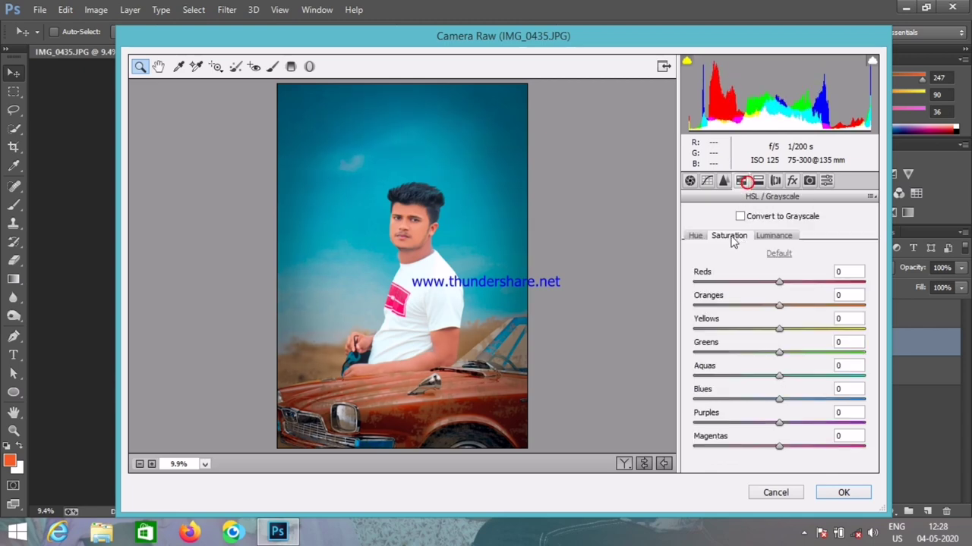
left_click(689, 181)
left_click_drag(774, 339, 781, 346)
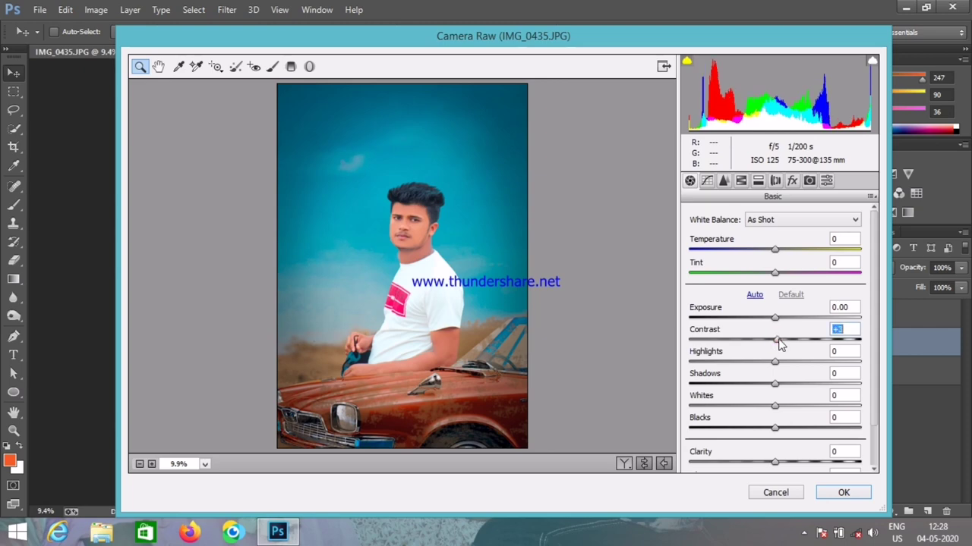
Step: Set HSL saturation to Reds +8 and Oranges -10
left_click(743, 182)
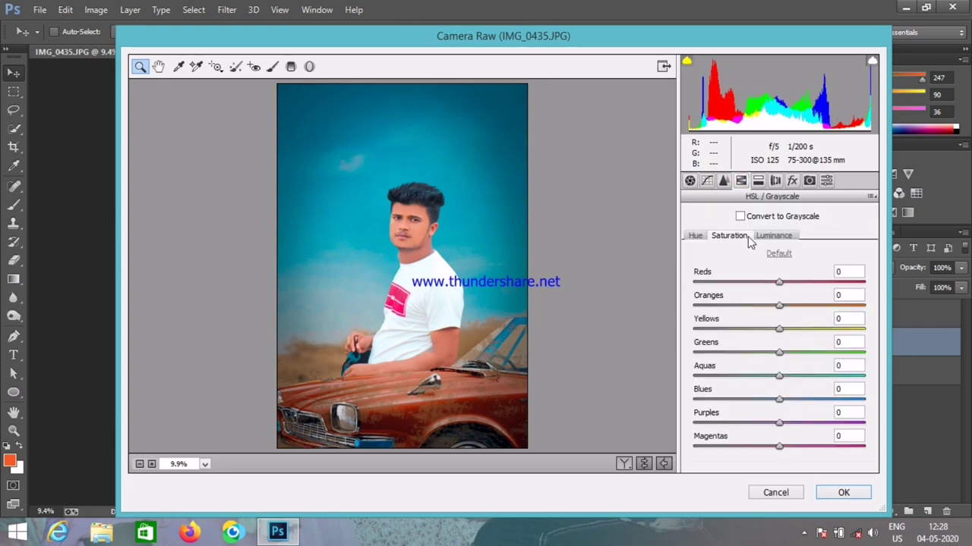
left_click_drag(780, 283, 774, 305)
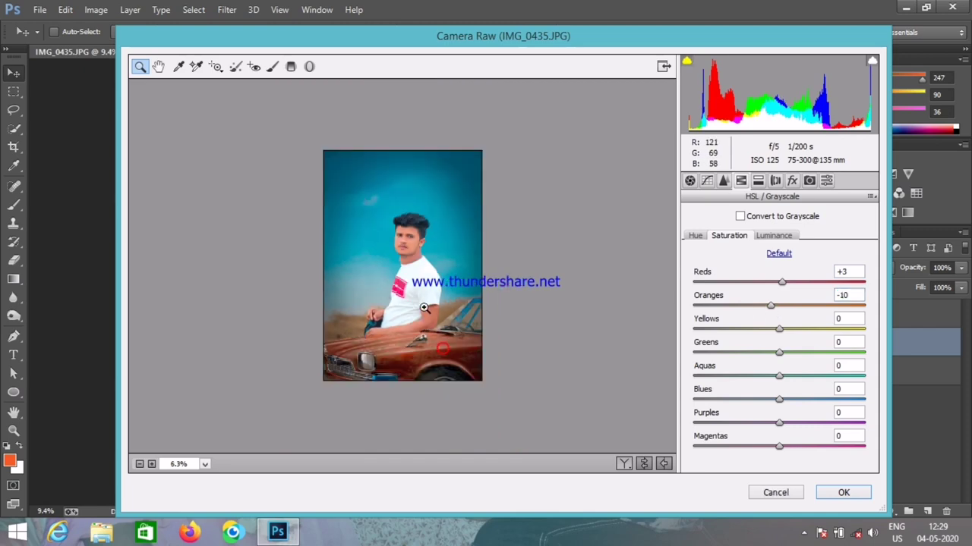
left_click(404, 259)
left_click(405, 258, "alt")
left_click(430, 287, "alt")
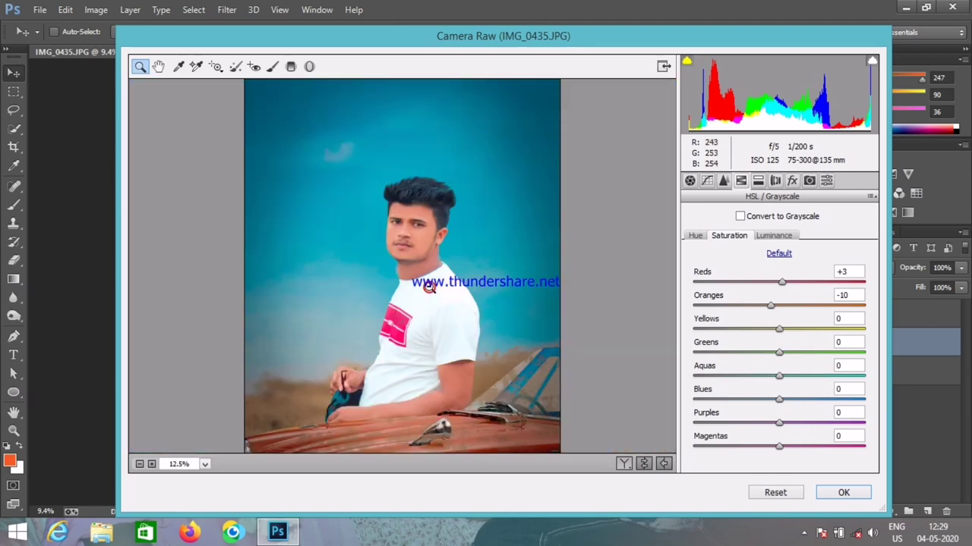
left_click(789, 282)
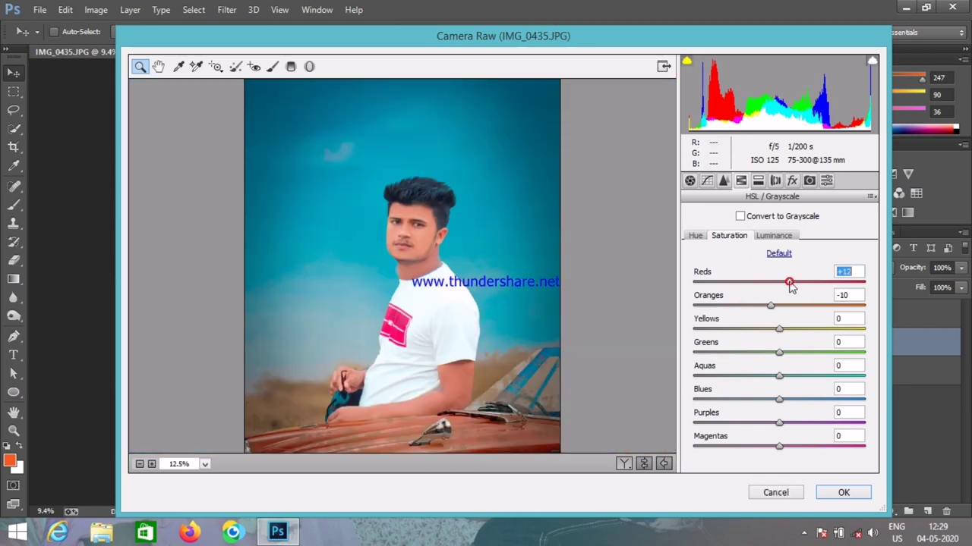
left_click_drag(789, 283, 786, 284)
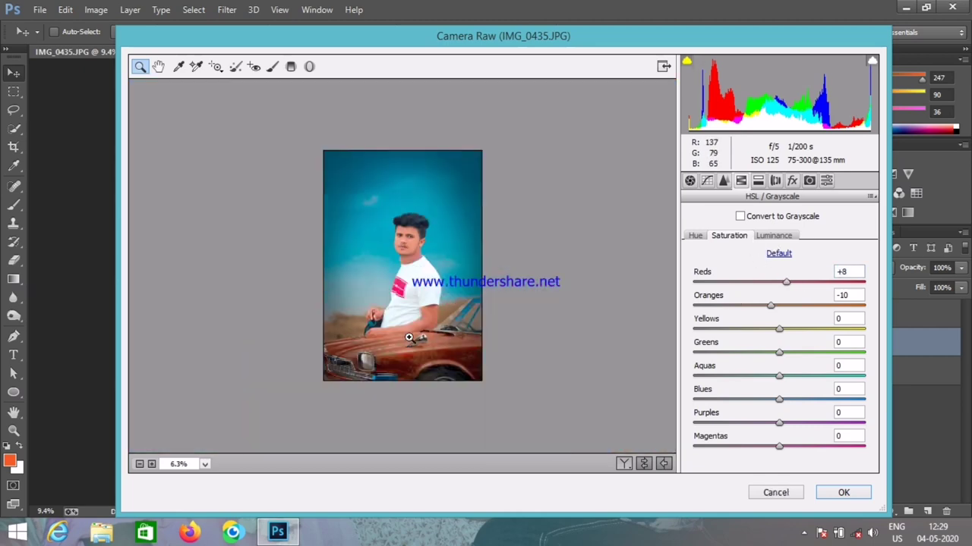
left_click(439, 308, "alt")
Step: Set Vibrance to +8 and Saturation to +3, then apply the Camera Raw edits with OK
left_click(689, 180)
scroll(769, 390, "down", 2)
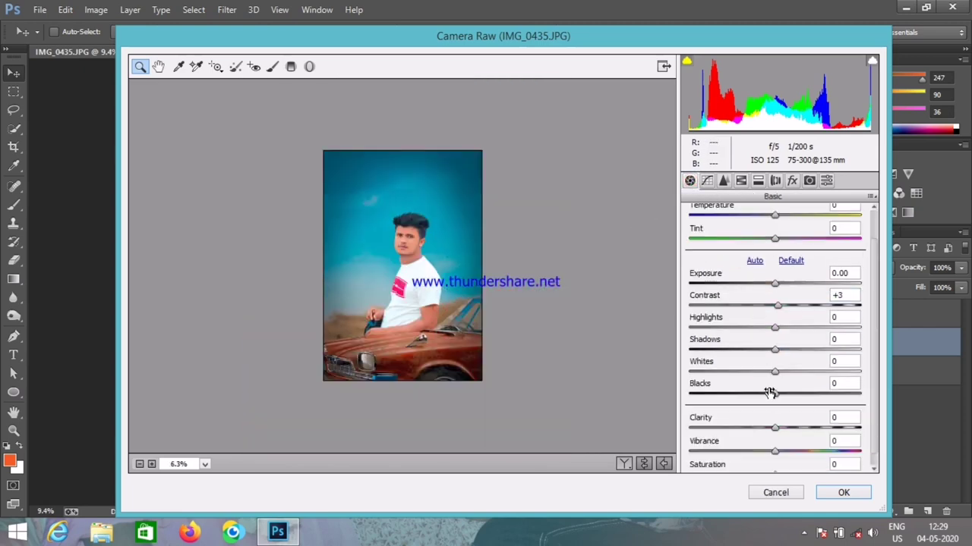
scroll(778, 448, "down", 1)
left_click(782, 438)
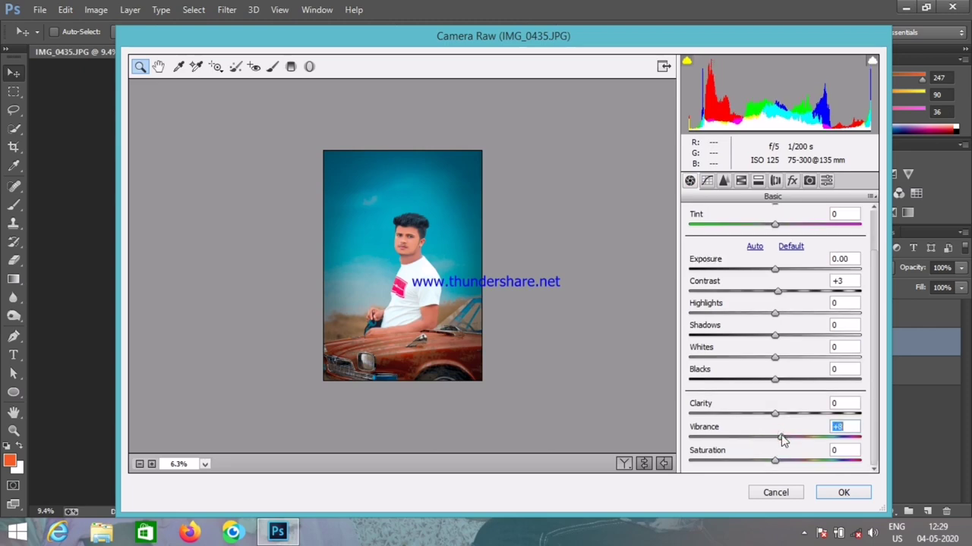
left_click(781, 460)
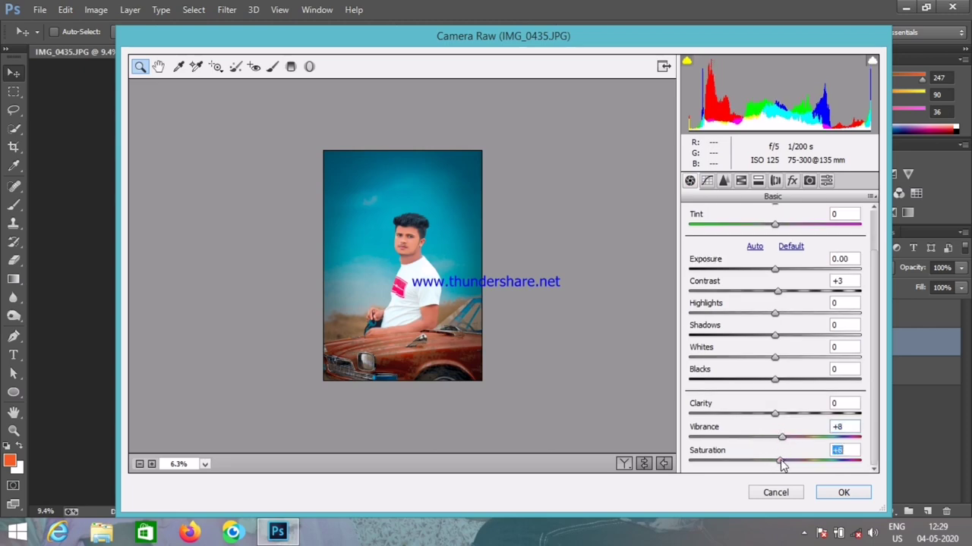
left_click(388, 290)
left_click(538, 353, "alt")
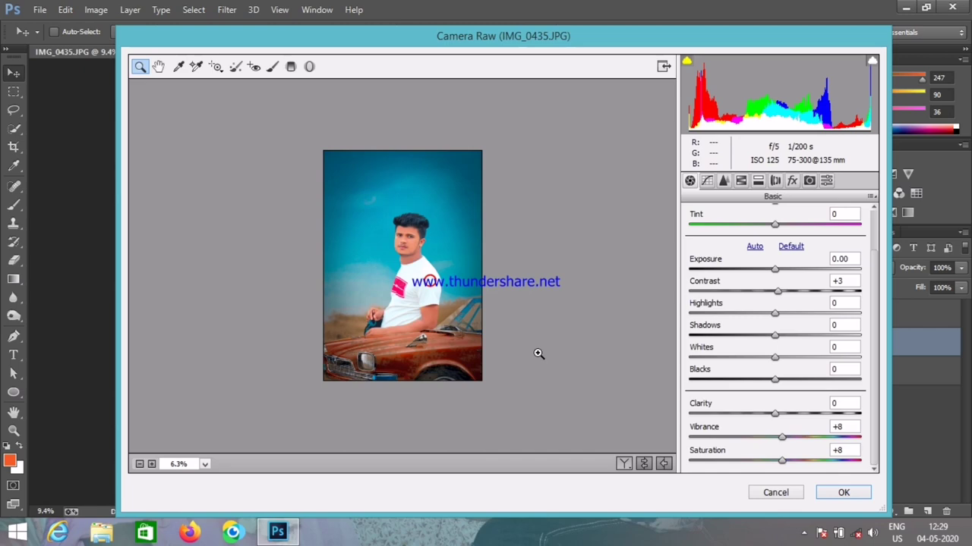
left_click(776, 461)
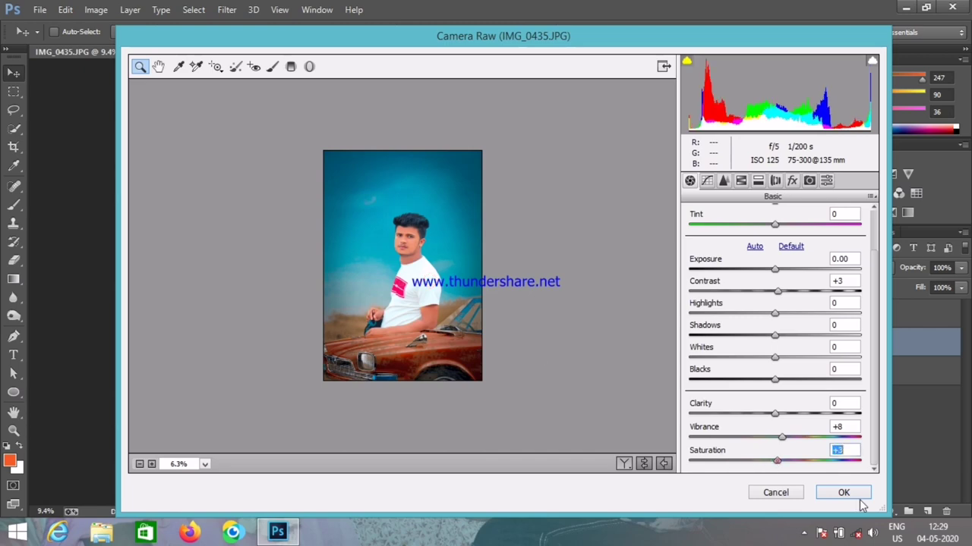
left_click(843, 493)
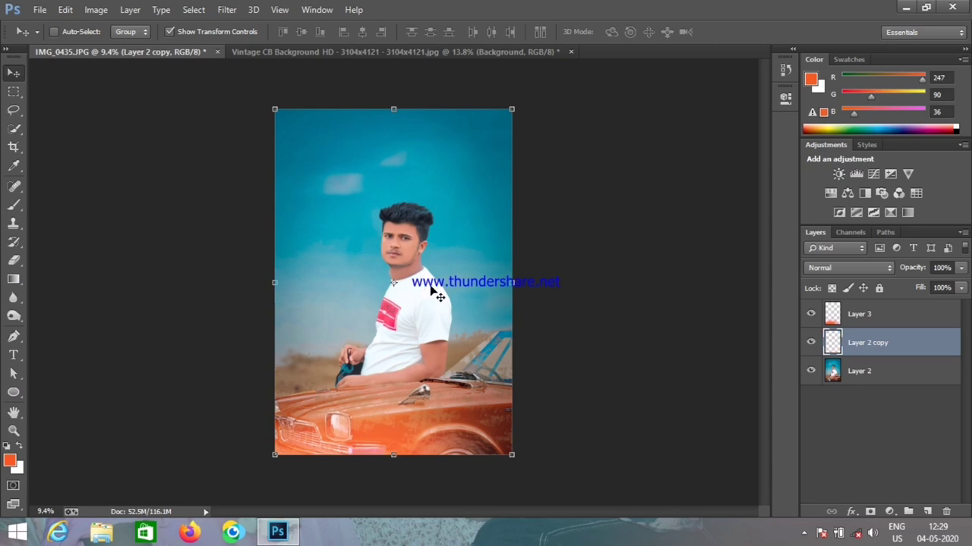
scroll(436, 294, "down", 2)
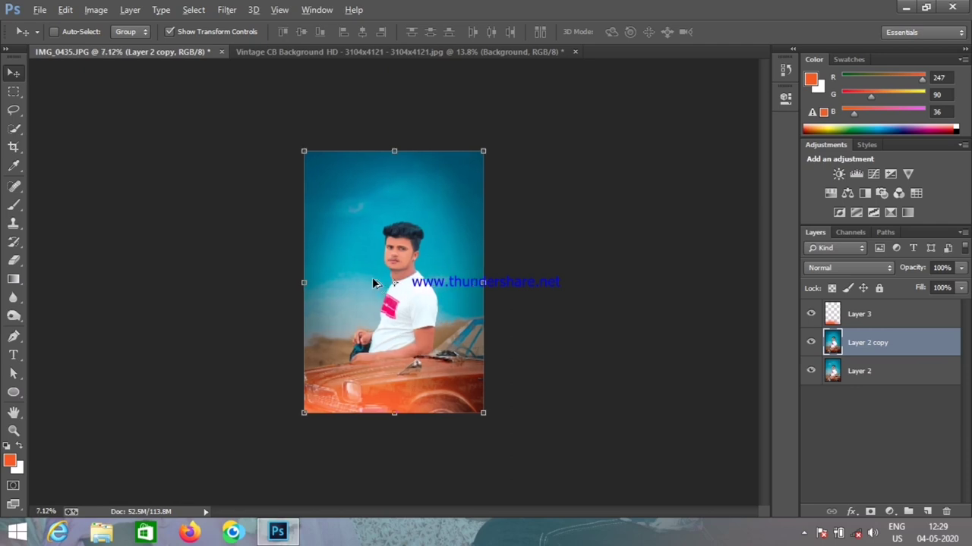
scroll(371, 277, "up", 2)
scroll(531, 340, "down", 1)
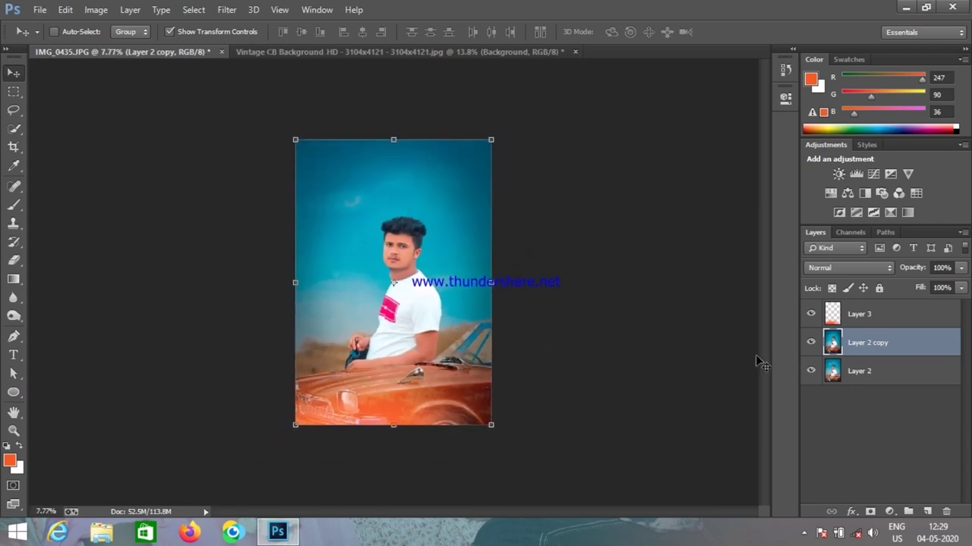
left_click(811, 343)
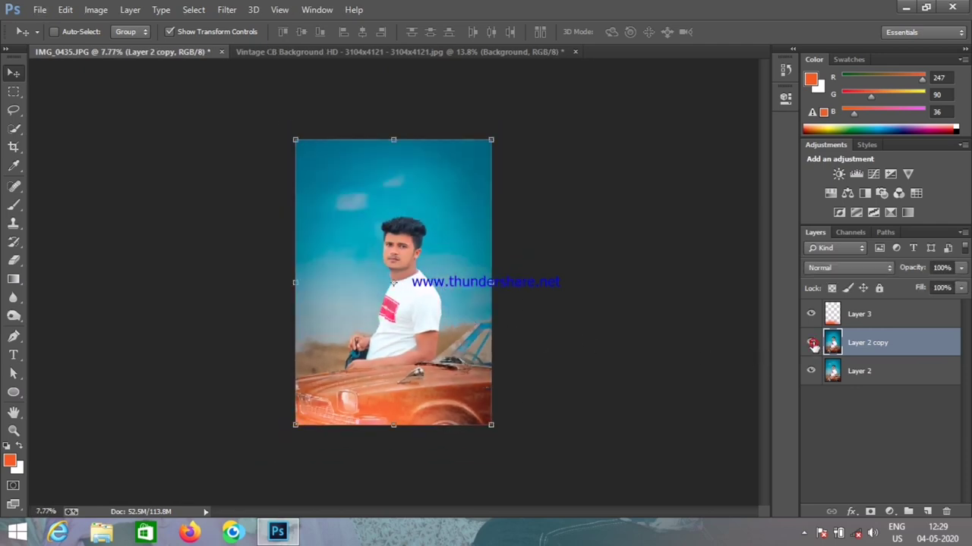
left_click(812, 343)
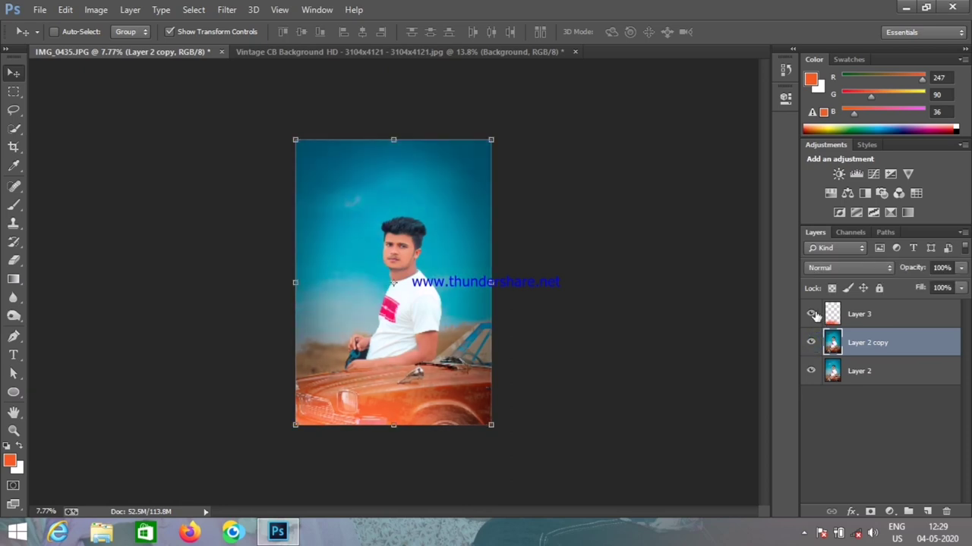
left_click(811, 313)
left_click(853, 318)
Step: Lower Layer 3's fill to 77%, then move it left and rescale it over the car
left_click(960, 288)
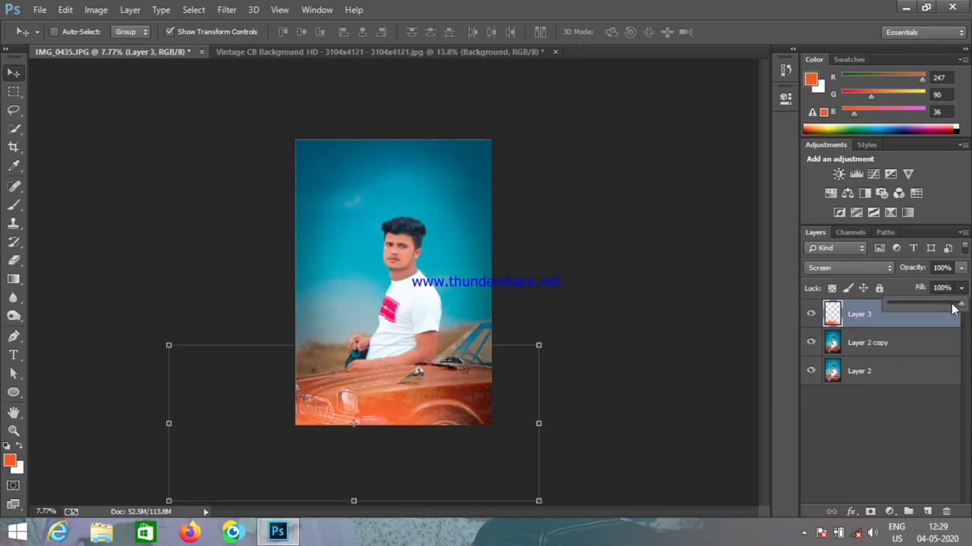
left_click_drag(959, 304, 944, 304)
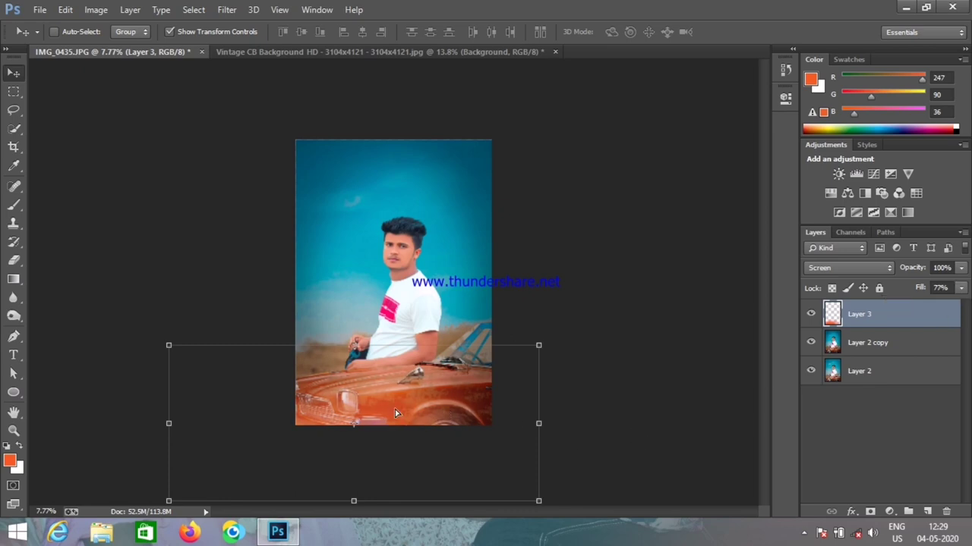
left_click_drag(441, 406, 394, 407)
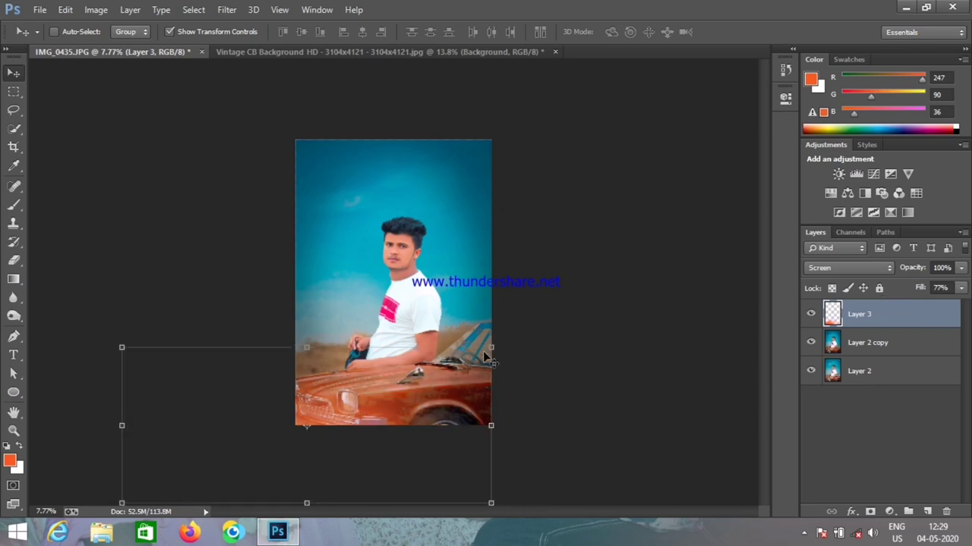
left_click_drag(491, 348, 473, 333)
key("Return")
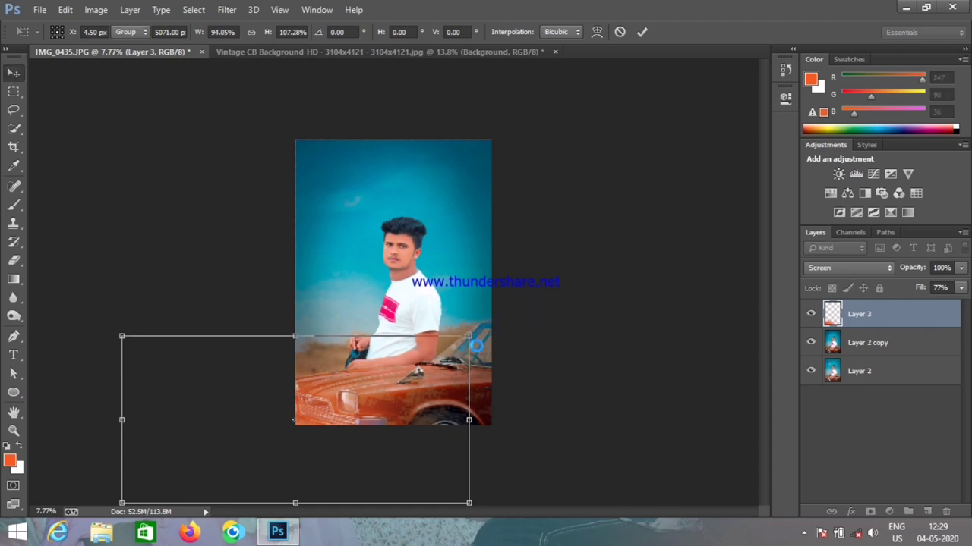
scroll(429, 356, "up", 2)
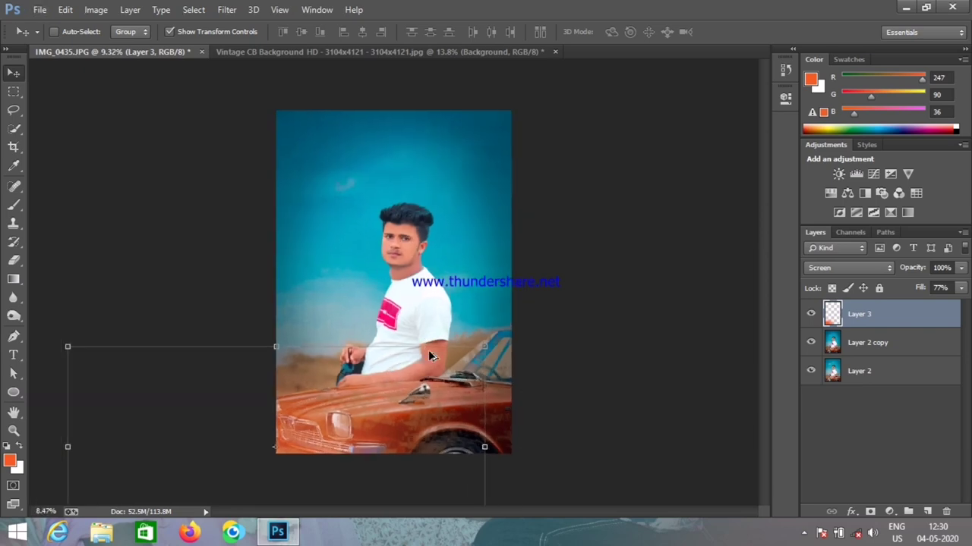
scroll(428, 355, "down", 2)
scroll(454, 254, "up", 3)
scroll(529, 279, "up", 3)
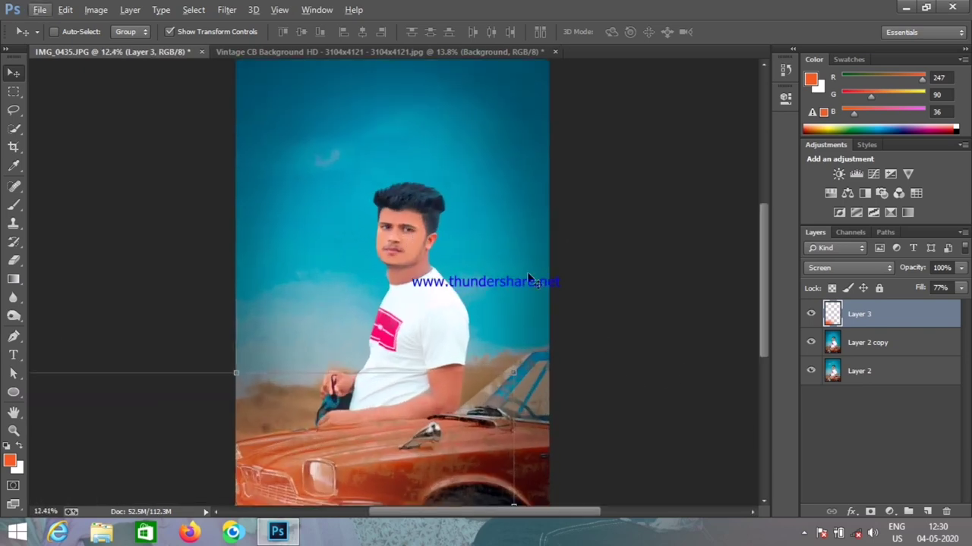
Step: Flatten all layers into a single Background layer
right_click(880, 377)
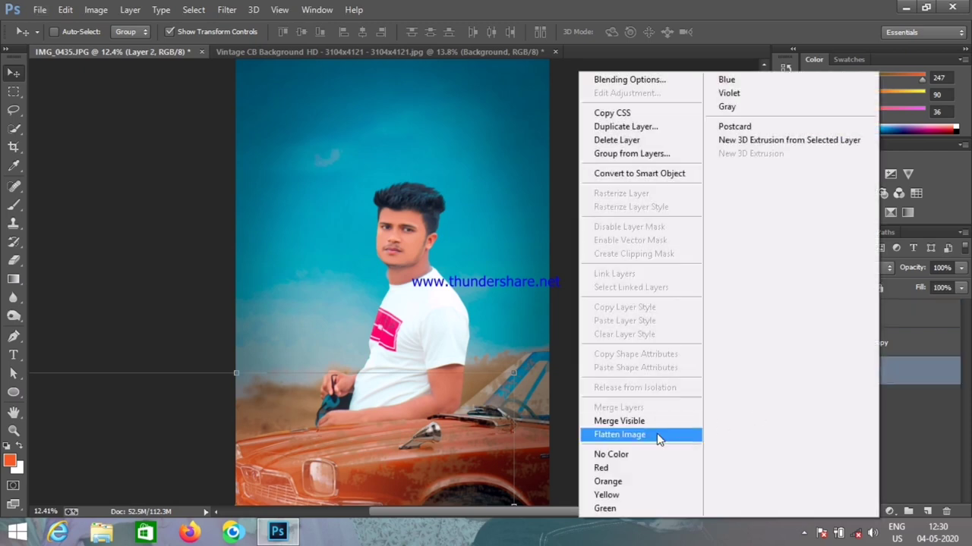
left_click(657, 433)
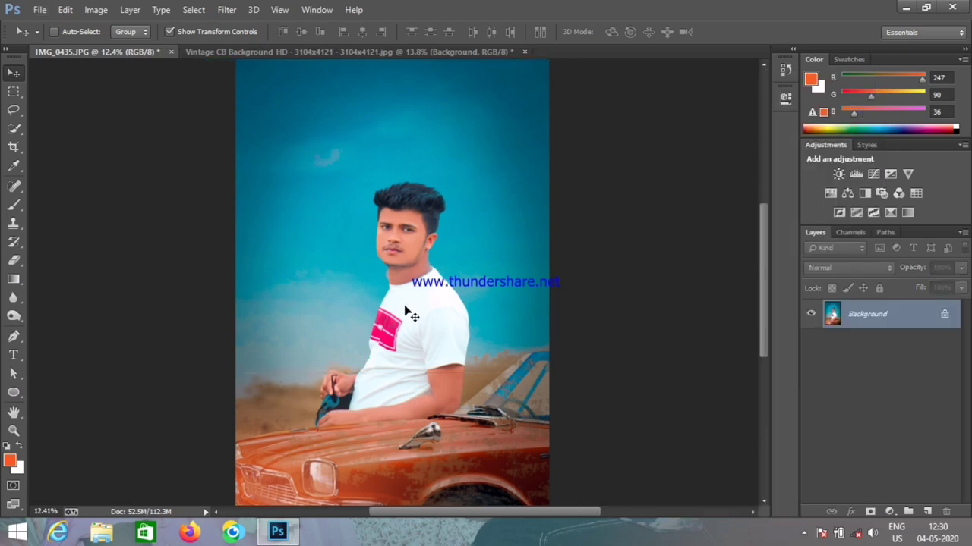
scroll(405, 312, "down", 2)
scroll(404, 312, "up", 1)
scroll(410, 307, "up", 1)
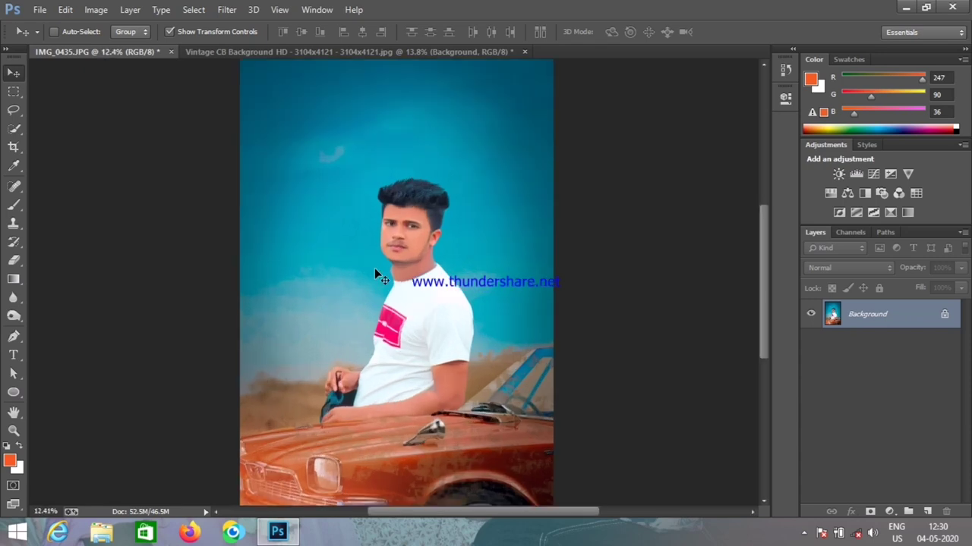
Step: Use the Blur Tool, sized with ] and [, to soften the edges around the man and car
left_click(12, 298)
right_click(13, 298)
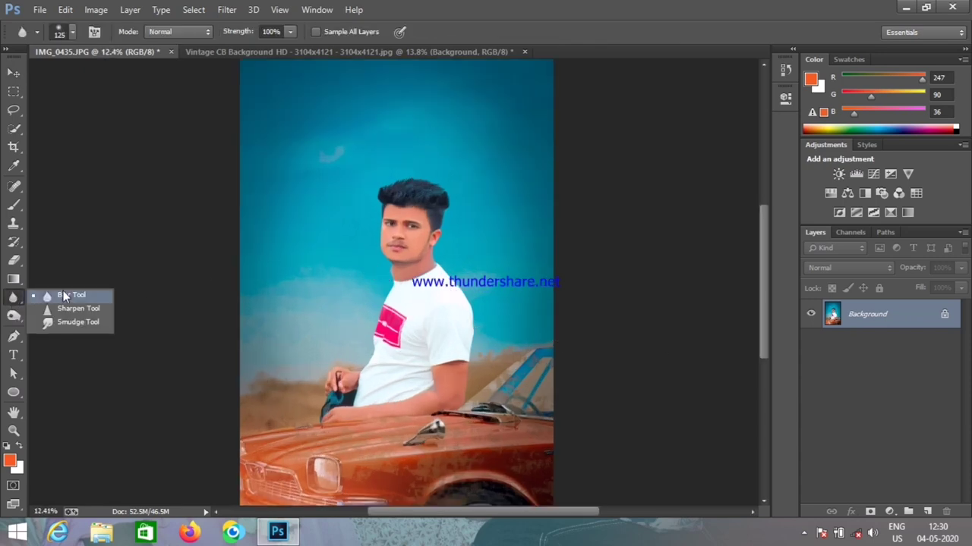
left_click(63, 290)
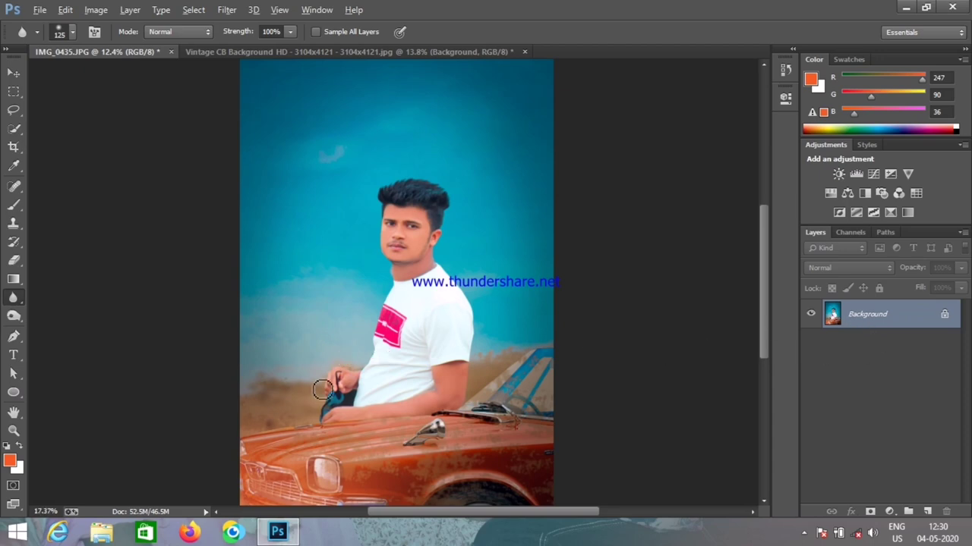
scroll(332, 389, "up", 1)
scroll(332, 389, "down", 3)
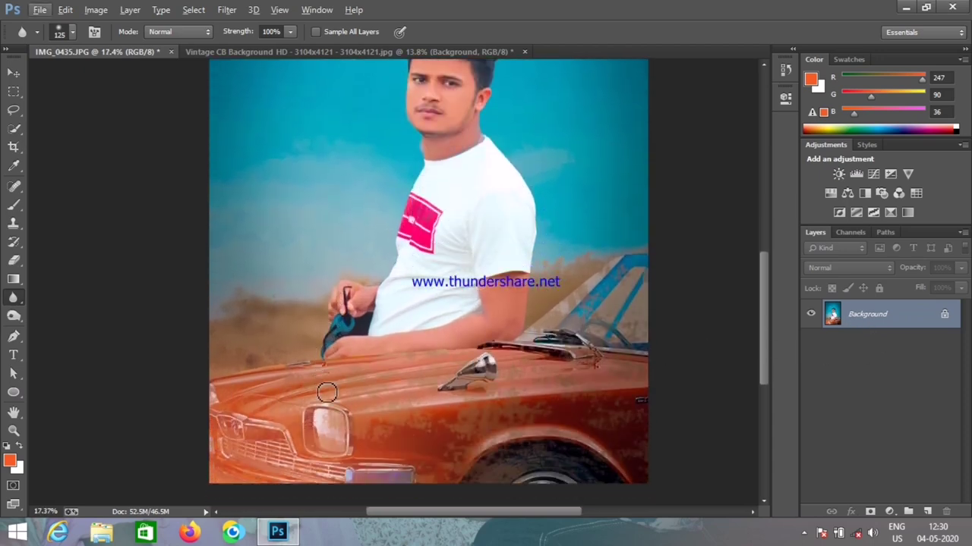
key("bracketright")
key("bracketright")
key("bracketright")
scroll(400, 248, "up", 1)
scroll(405, 225, "up", 1)
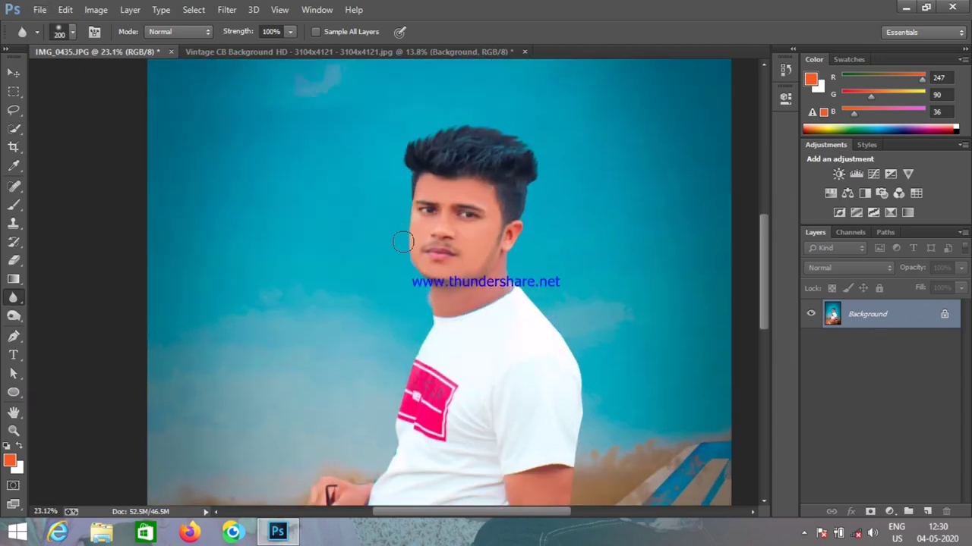
scroll(425, 281, "up", 1)
key("bracketleft")
key("bracketleft")
key("bracketleft")
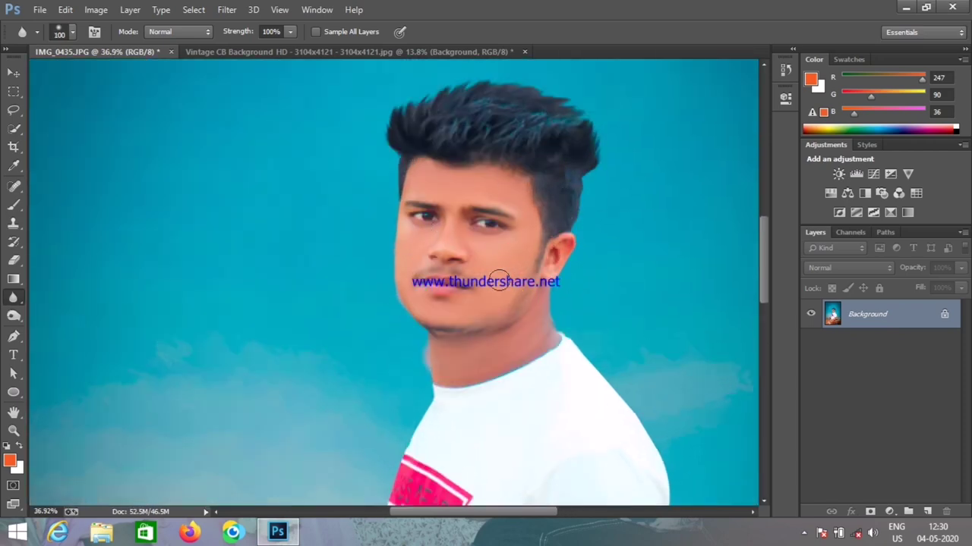
scroll(653, 442, "down", 1)
scroll(640, 484, "down", 4)
scroll(639, 484, "down", 2)
scroll(505, 347, "down", 2)
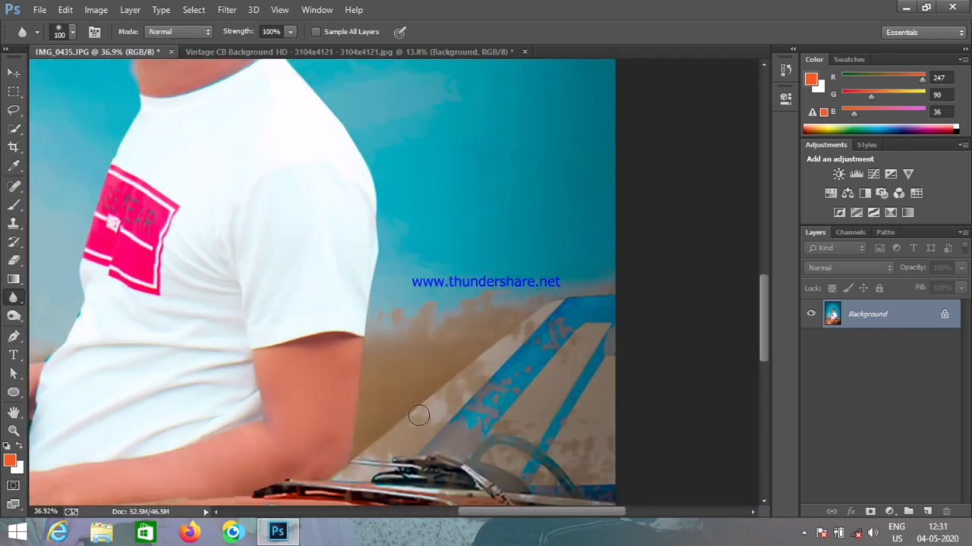
scroll(342, 402, "down", 2)
scroll(199, 453, "up", 2)
scroll(318, 412, "down", 3)
scroll(397, 397, "down", 2)
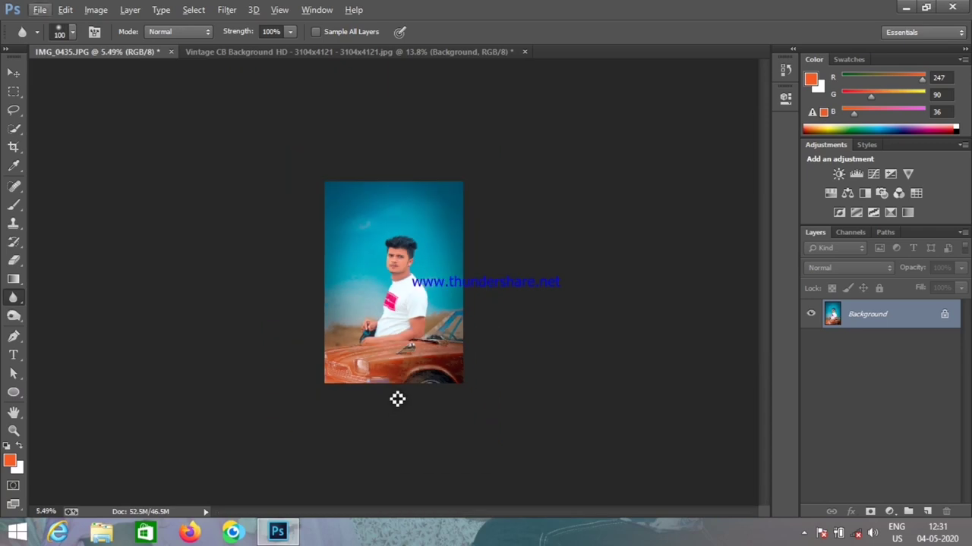
scroll(299, 232, "up", 1)
scroll(299, 233, "up", 1)
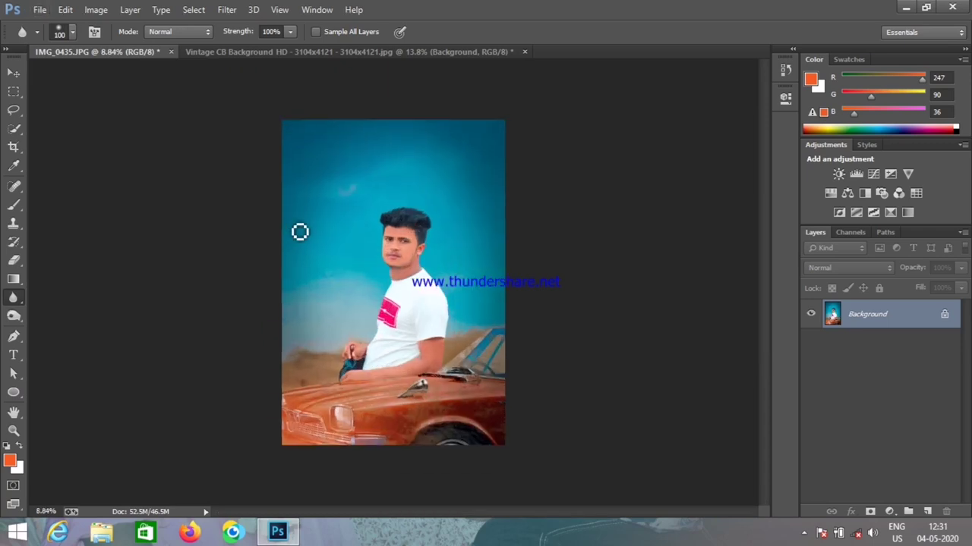
scroll(303, 232, "down", 1)
scroll(401, 282, "up", 1)
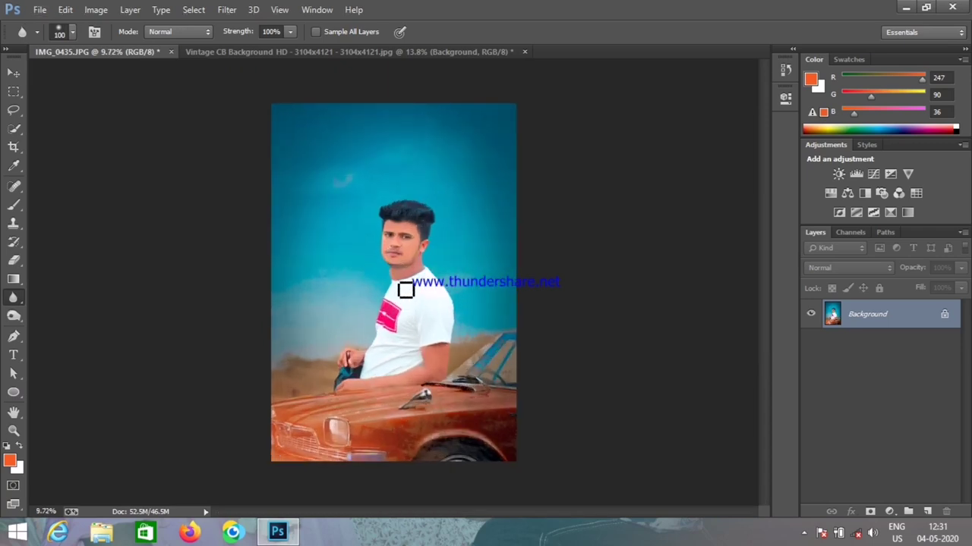
scroll(406, 279, "up", 1)
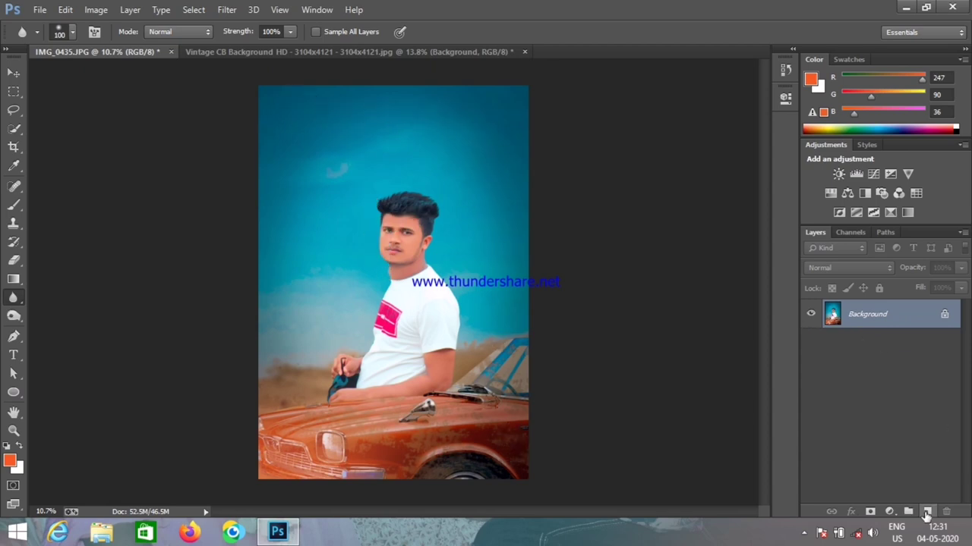
Step: Add Layer 1 and fill it with a #fdf7f5 near-white gradient dragged top to bottom
left_click(927, 511)
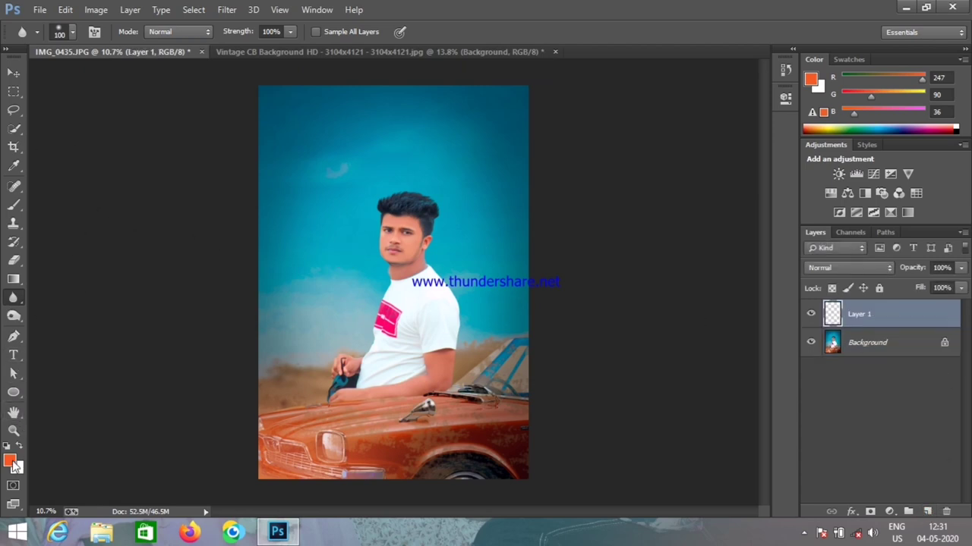
left_click(11, 460)
left_click(474, 125)
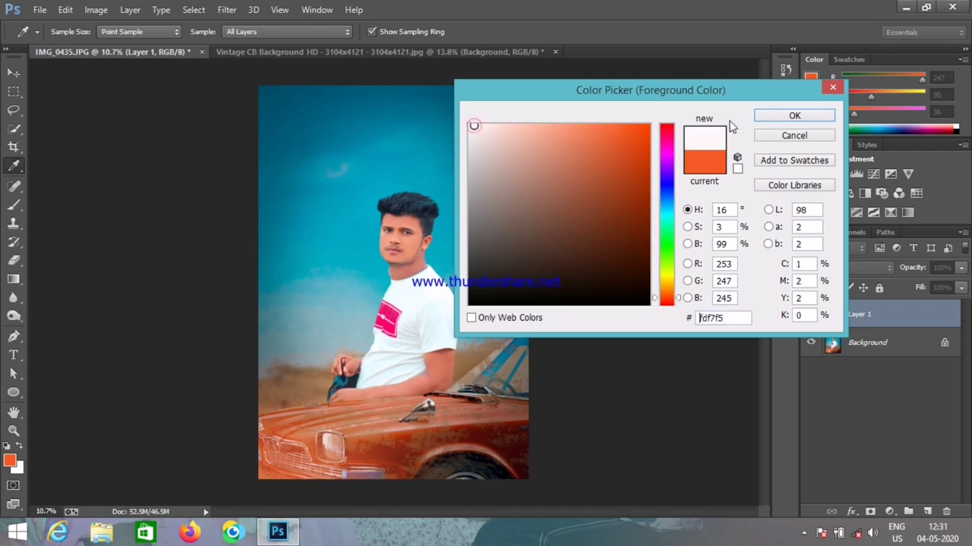
left_click(794, 115)
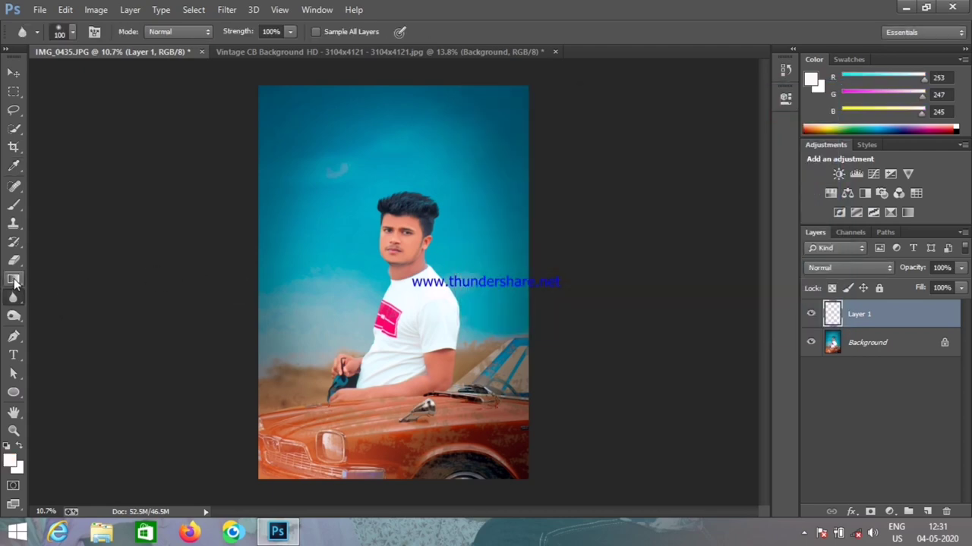
left_click(12, 278)
left_click_drag(438, 81, 438, 477)
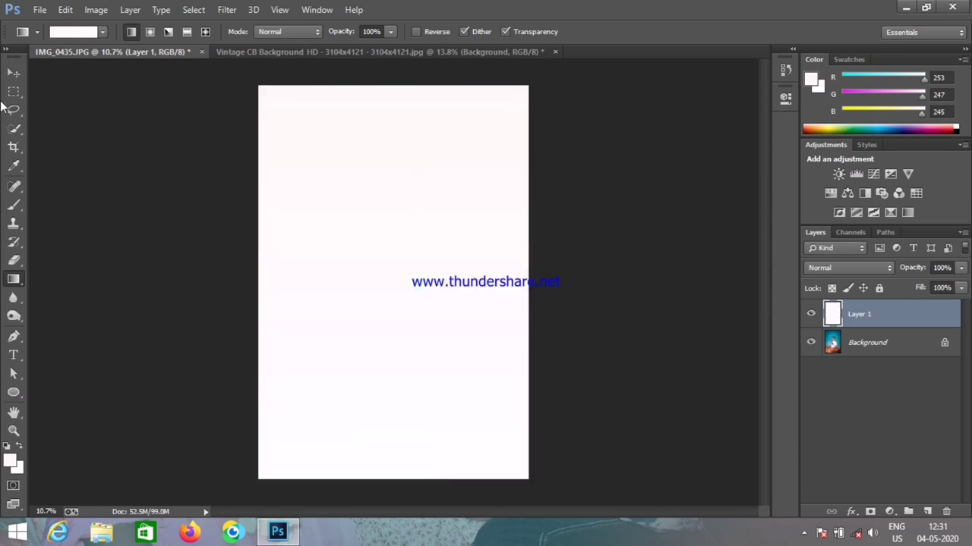
Step: Delete a rectangle just inside Layer 1's edges to leave a thin white frame, then deselect
left_click(12, 92)
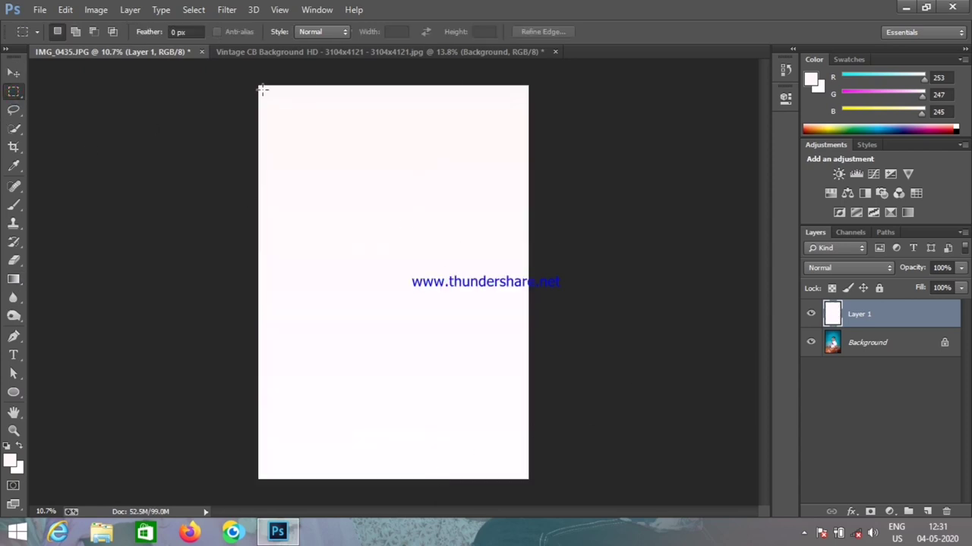
mouse_move(261, 89)
left_mouse_down()
mouse_move(515, 429)
mouse_move(523, 478)
left_mouse_up()
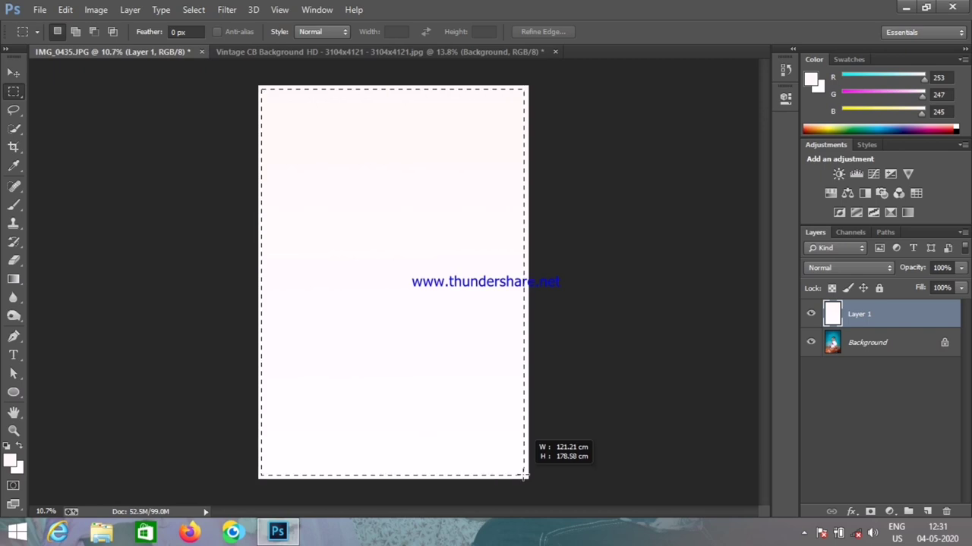
left_click_drag(524, 478, 525, 478)
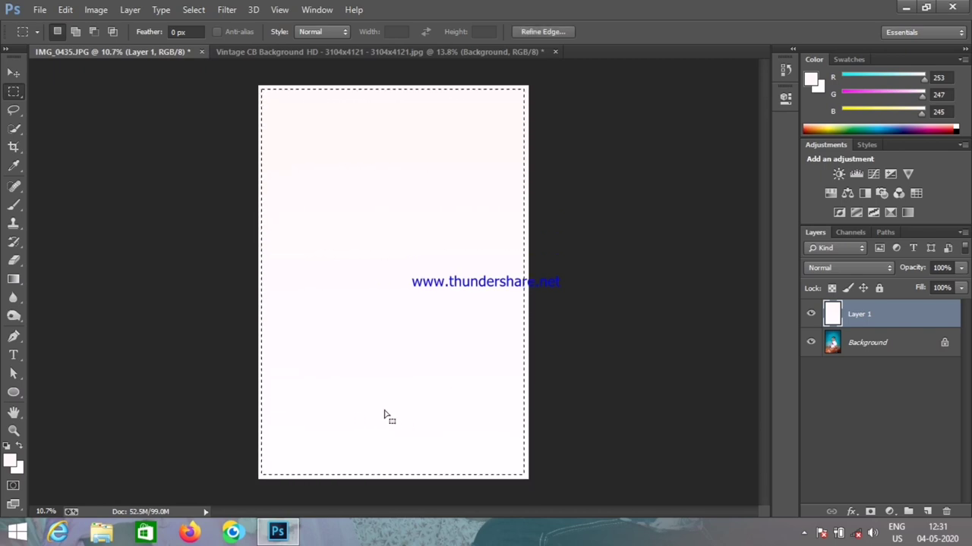
key("Delete")
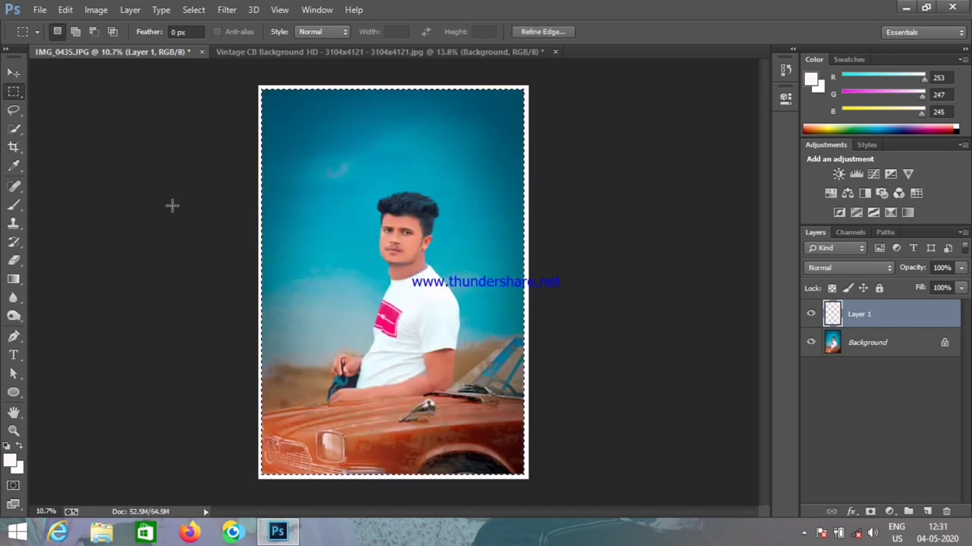
key("ctrl+d")
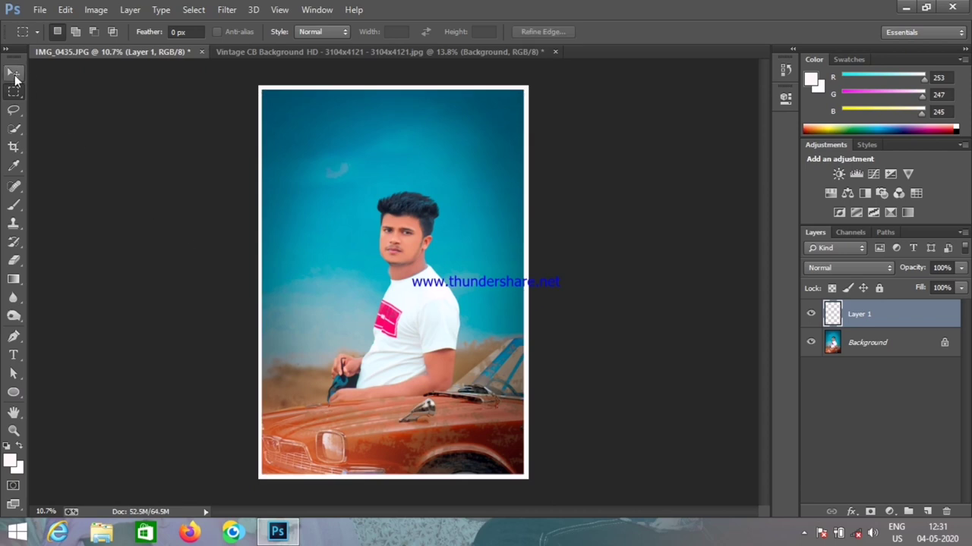
left_click(14, 73)
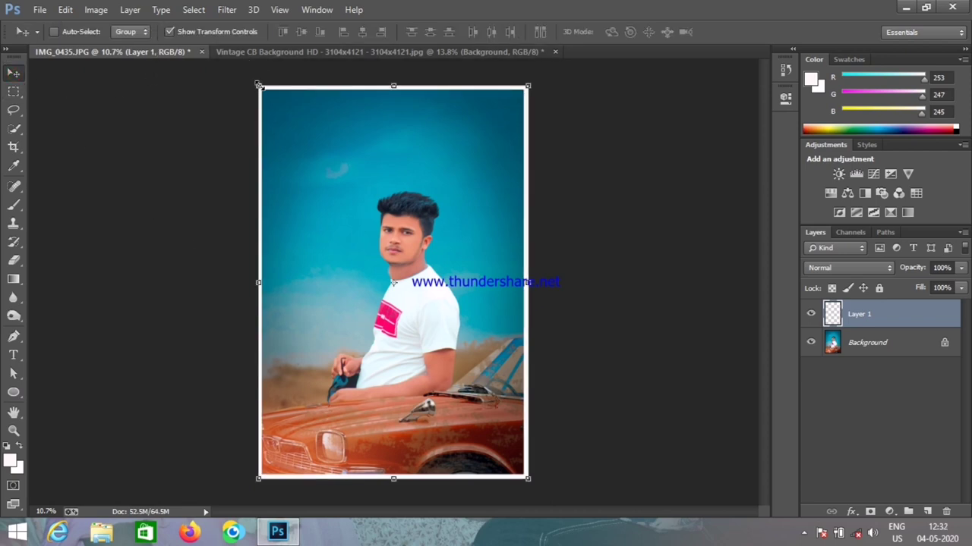
Step: Pull the frame's top-left and bottom-right corners slightly inward using transform controls
left_click(170, 32)
left_click(258, 85)
left_click_drag(257, 85, 278, 101)
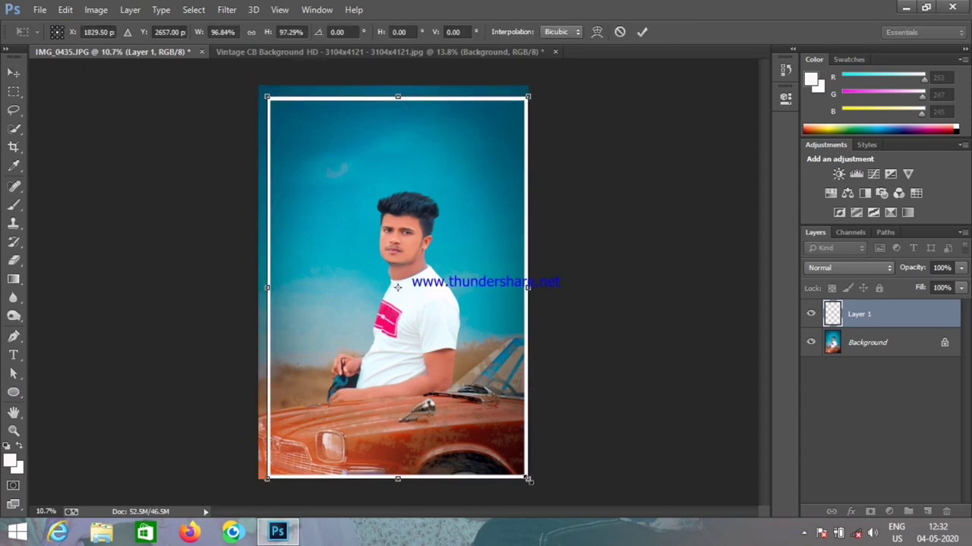
left_click_drag(528, 479, 519, 466)
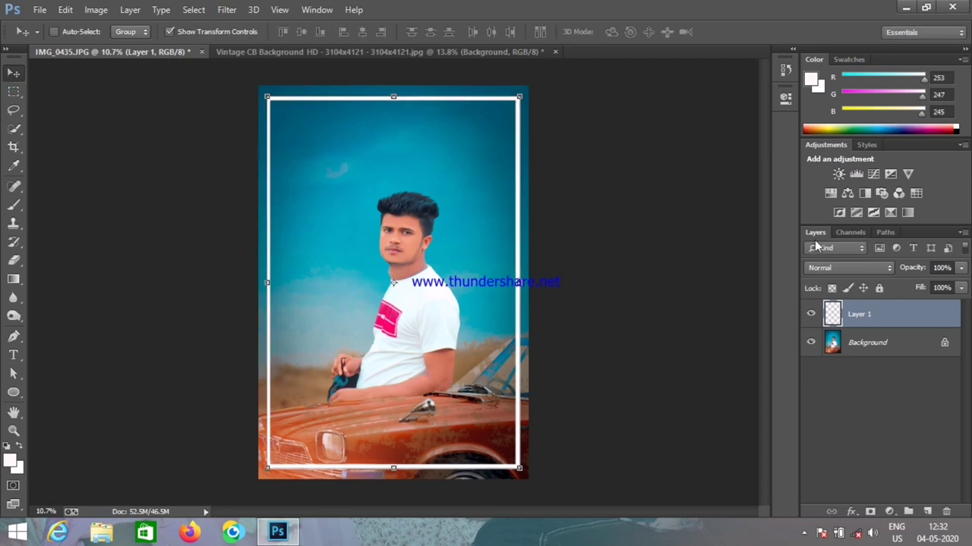
Step: Lower the frame layer's fill to 11% and hide the transform controls
left_click(961, 288)
left_click_drag(961, 302, 897, 306)
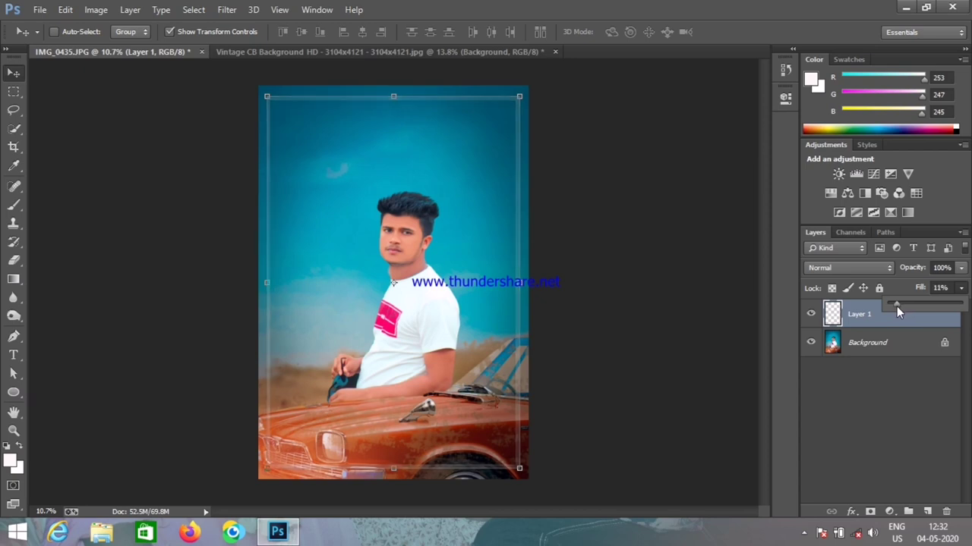
left_click(169, 31)
scroll(402, 324, "down", 3)
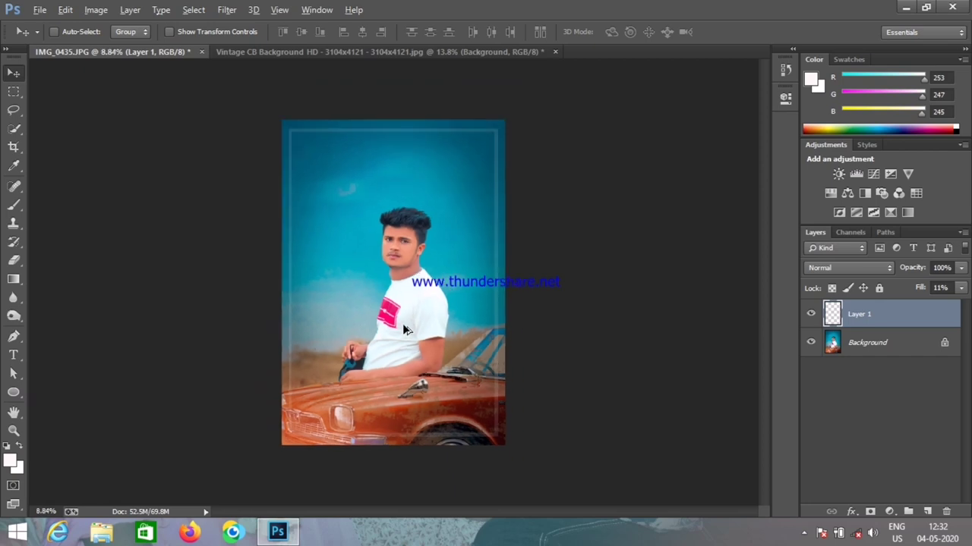
scroll(444, 343, "up", 1)
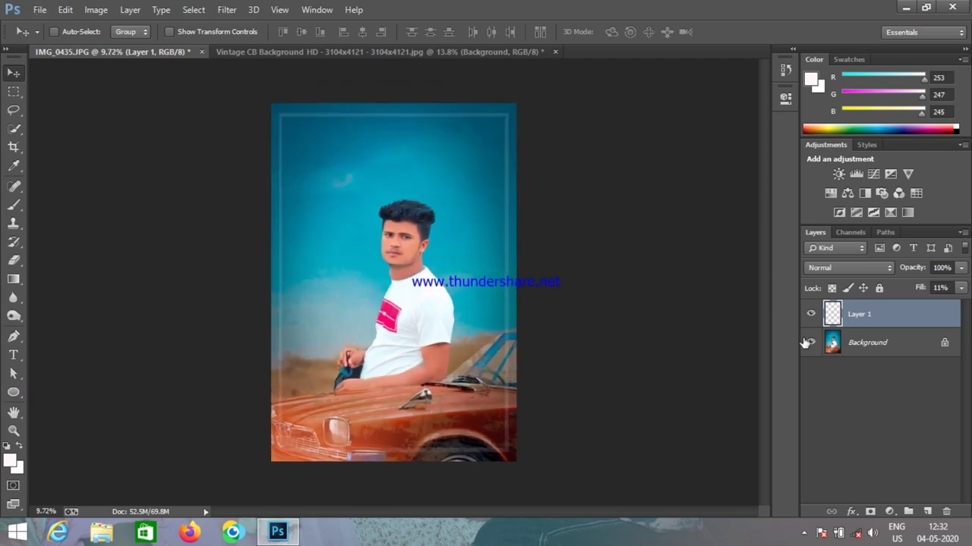
scroll(409, 357, "down", 2)
scroll(406, 334, "up", 1)
scroll(403, 312, "up", 2)
scroll(431, 328, "up", 1)
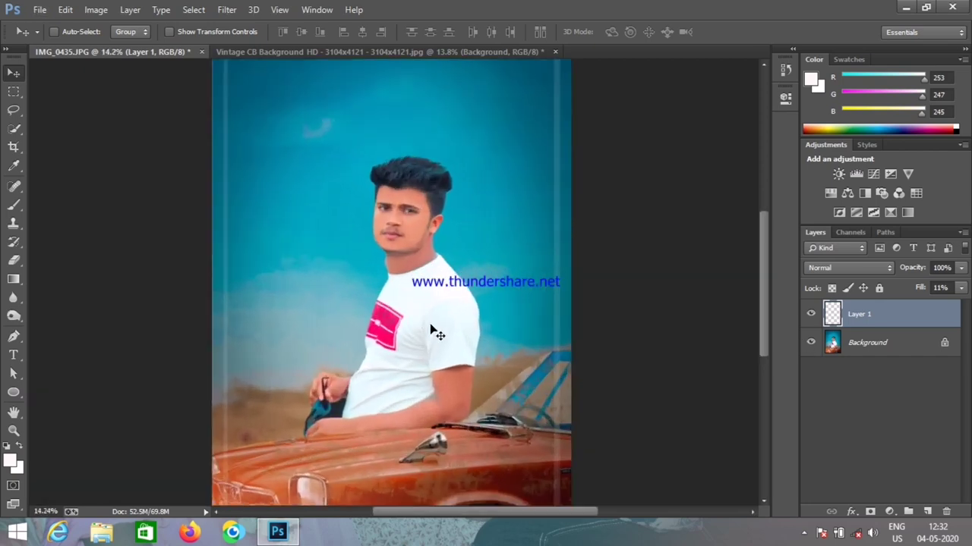
scroll(431, 328, "down", 1)
scroll(431, 328, "down", 2)
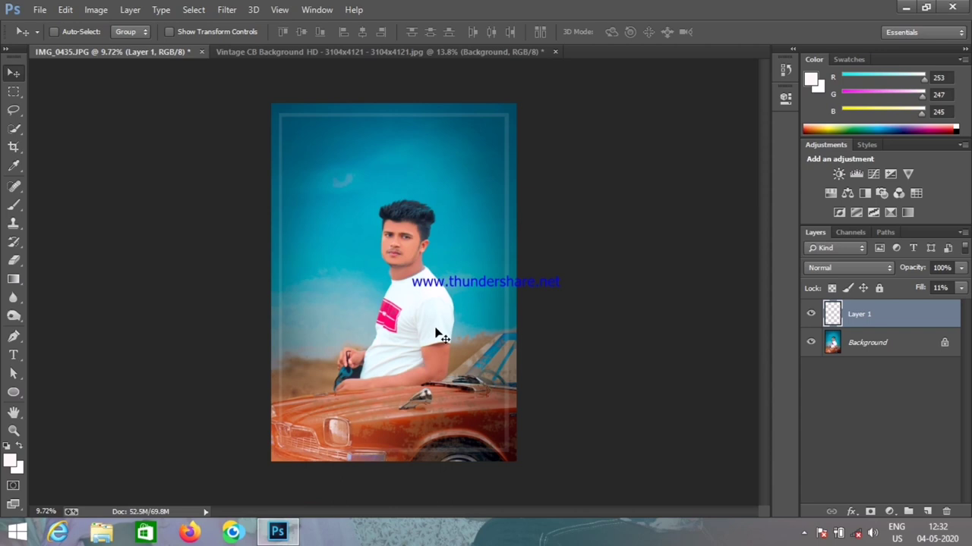
scroll(336, 245, "up", 1)
scroll(336, 244, "up", 1)
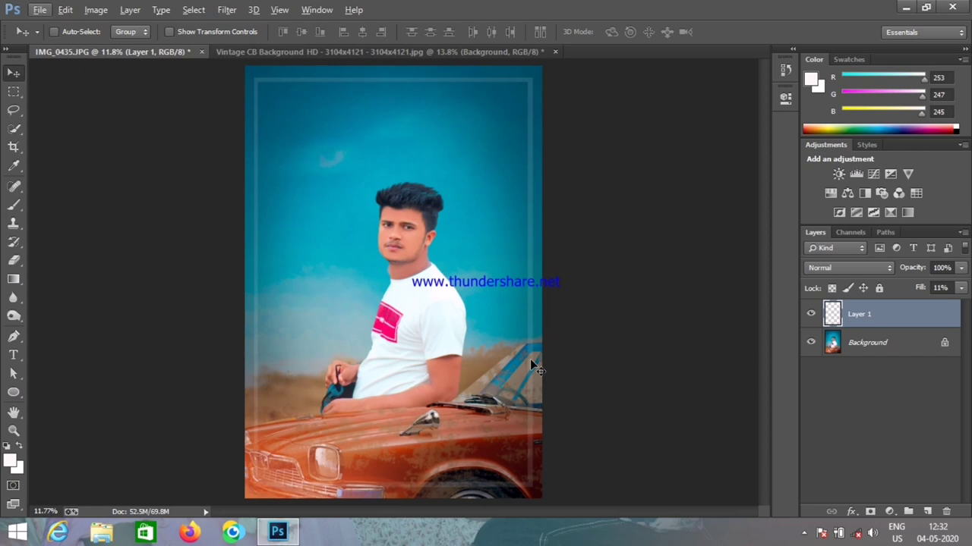
scroll(398, 353, "down", 1)
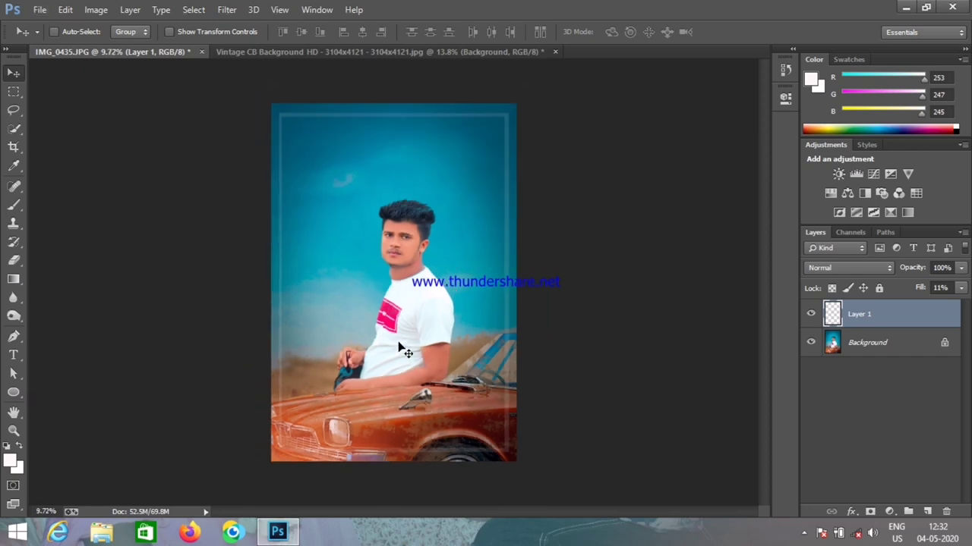
Step: Save a JPEG copy named IMG_0435ddd in the sabbir folder, accepting the JPEG options
left_click(34, 12)
left_click(72, 135)
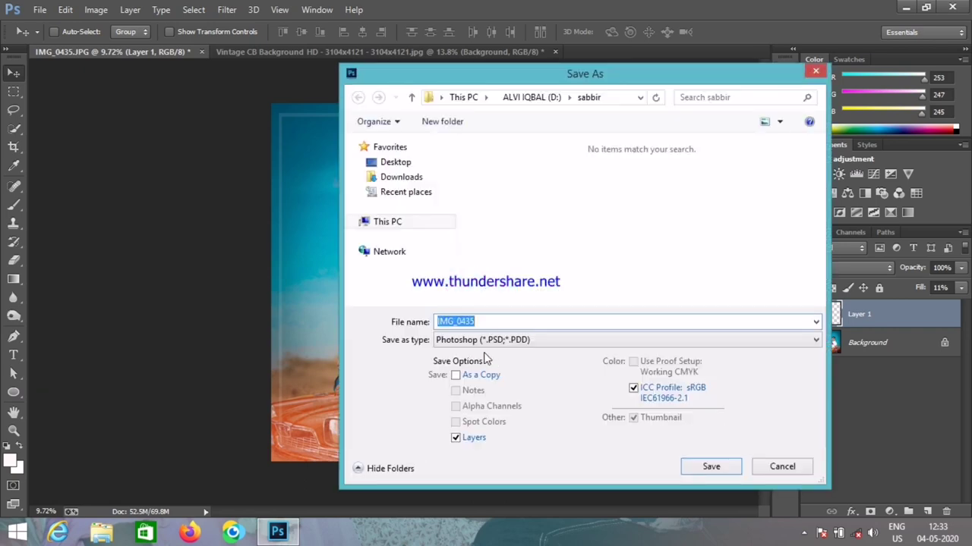
left_click(528, 343)
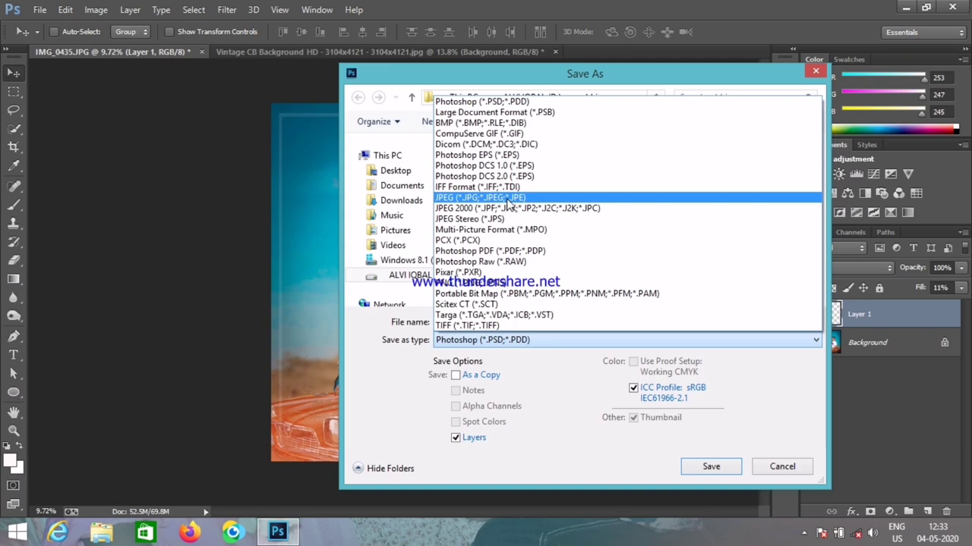
left_click(478, 199)
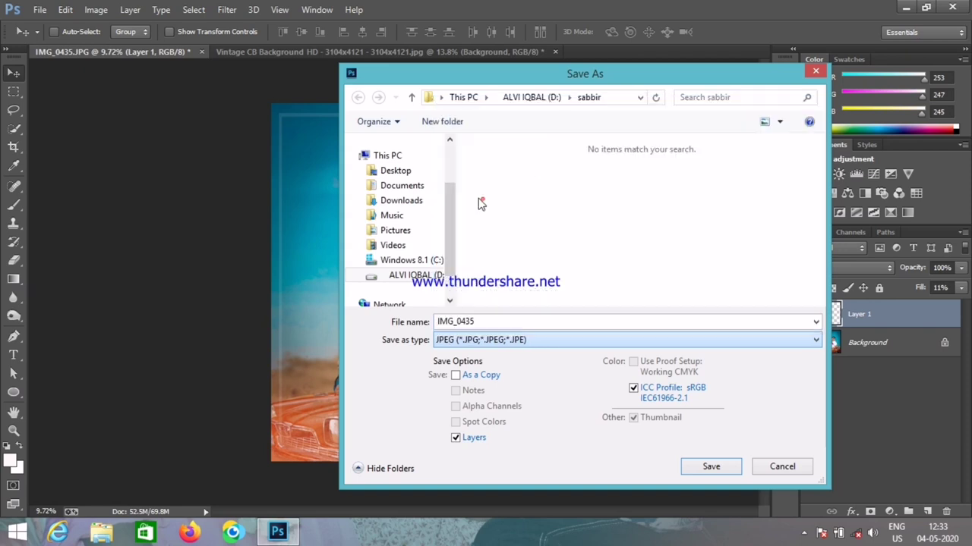
left_click(491, 322)
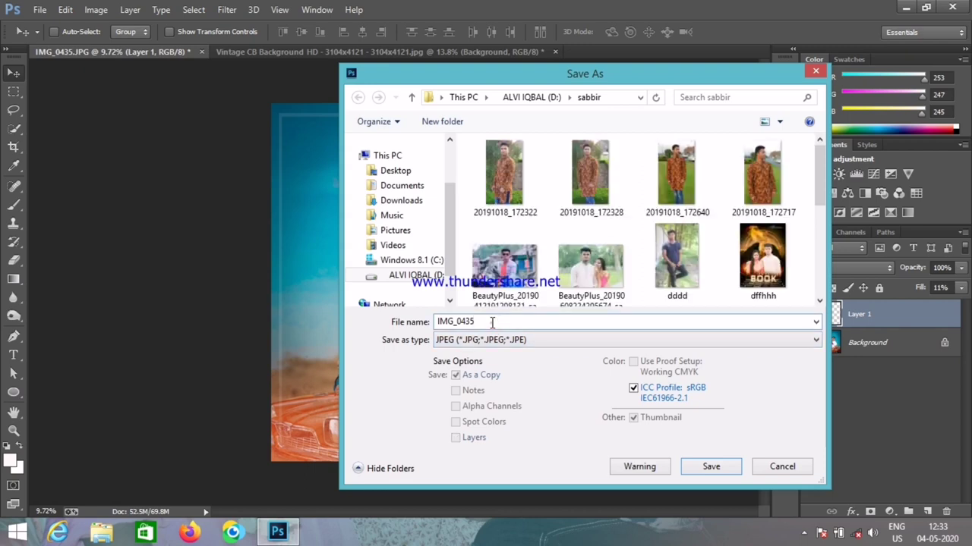
type("ddd")
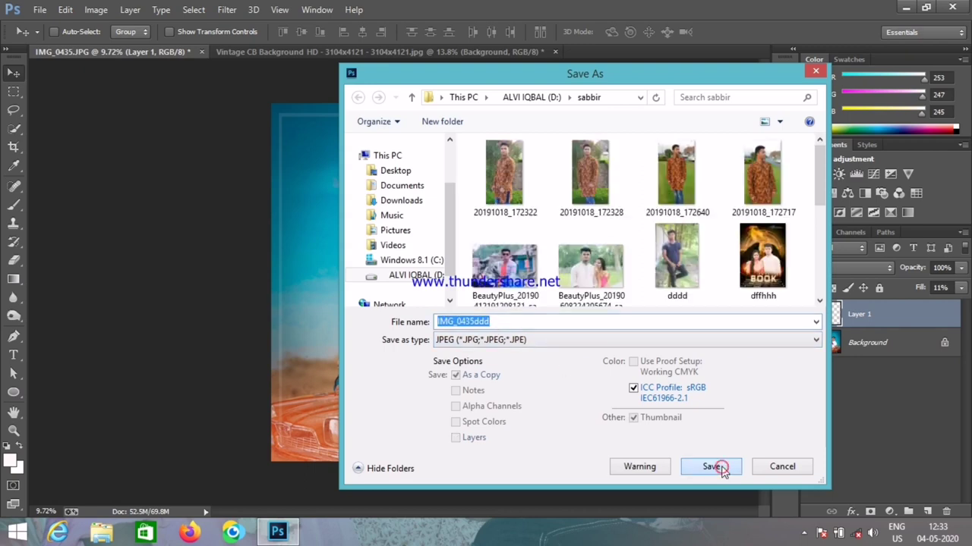
left_click(721, 466)
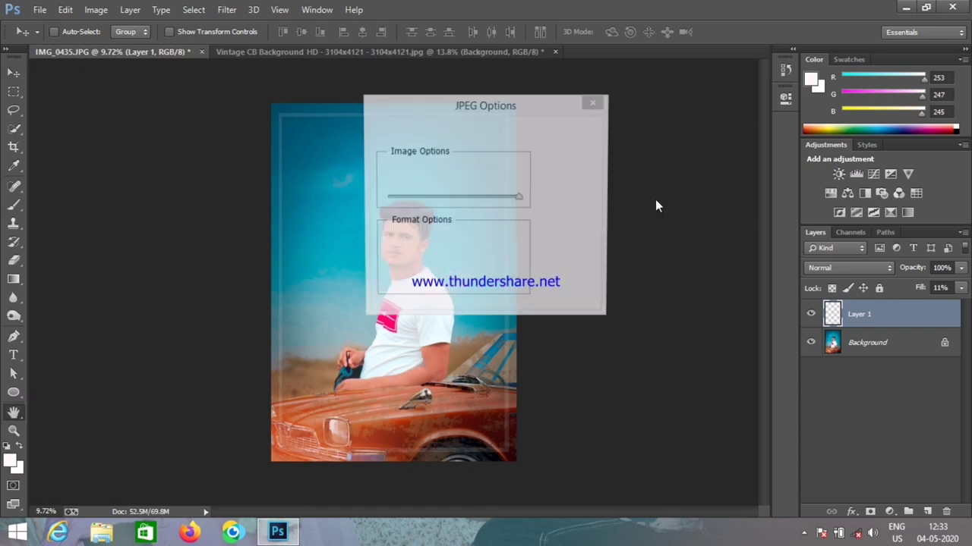
left_click(573, 131)
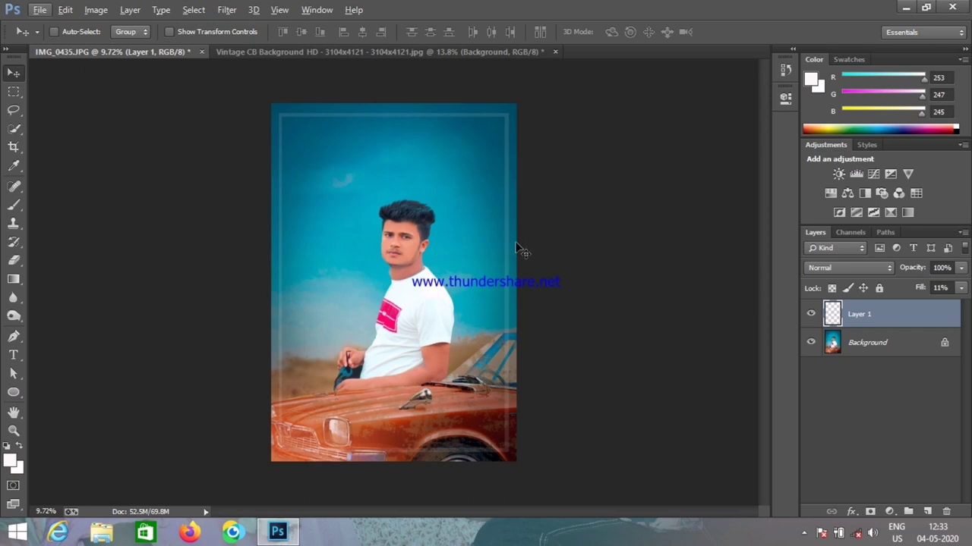
Step: Clear the menu focus and minimize the Photoshop window to the desktop
key("alt")
left_click(903, 9)
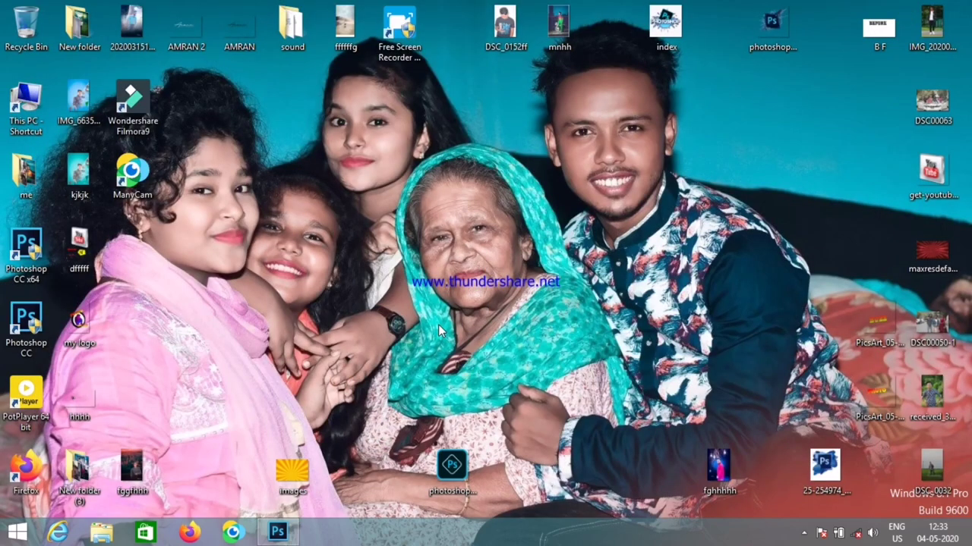